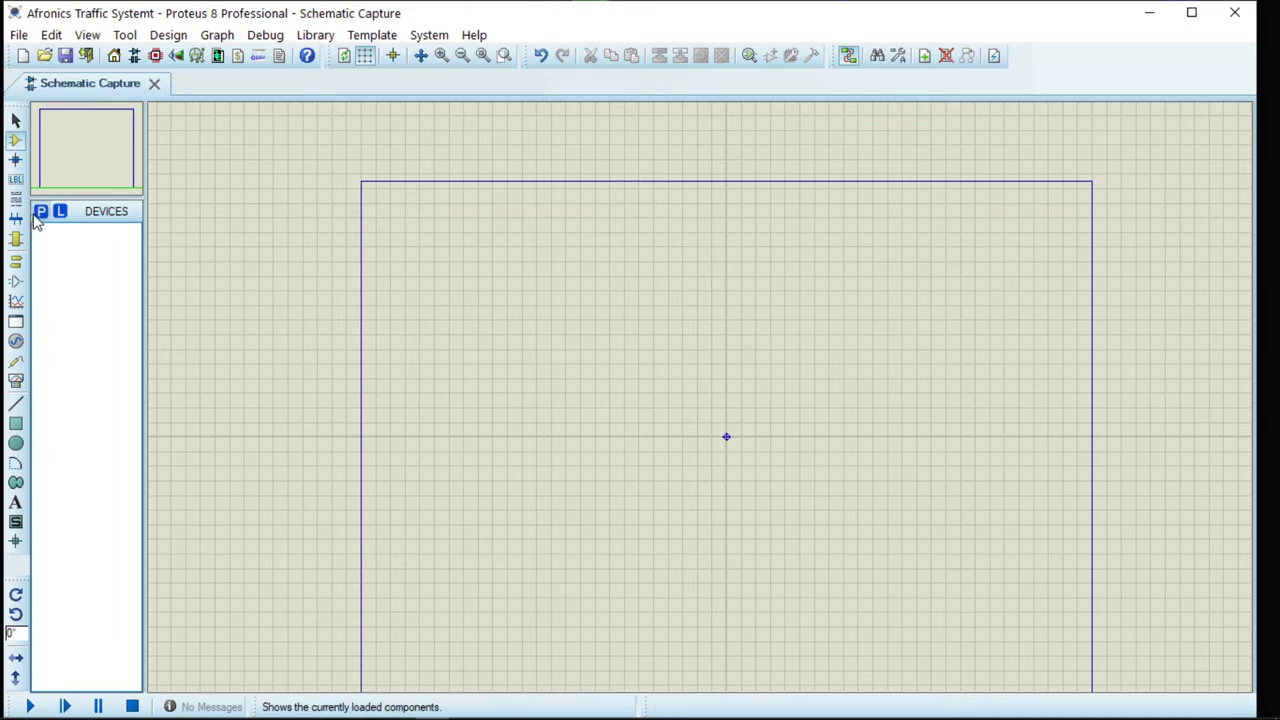
Find the SIMULINO UNO board with the keyword "arduino" in the ARDUINO category and add it to the device list
{"action": "left_click", "coordinate": [40, 212]}
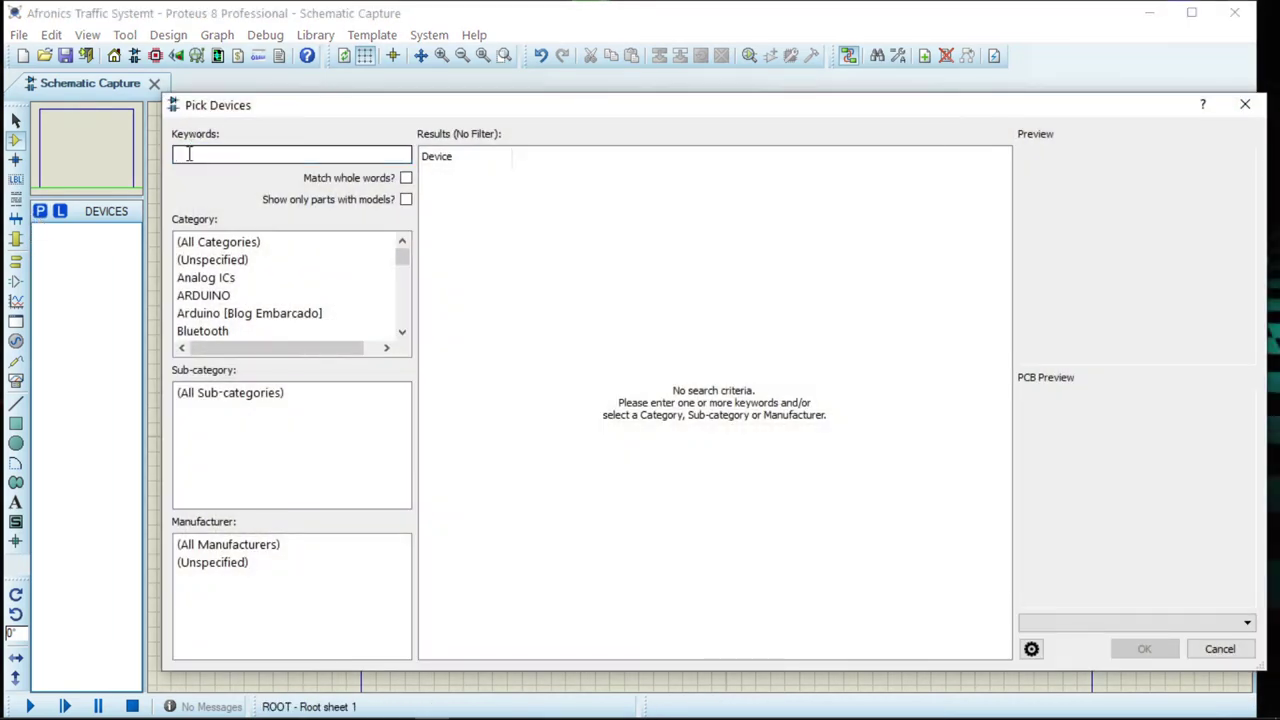
{"action": "type", "text": "ard"}
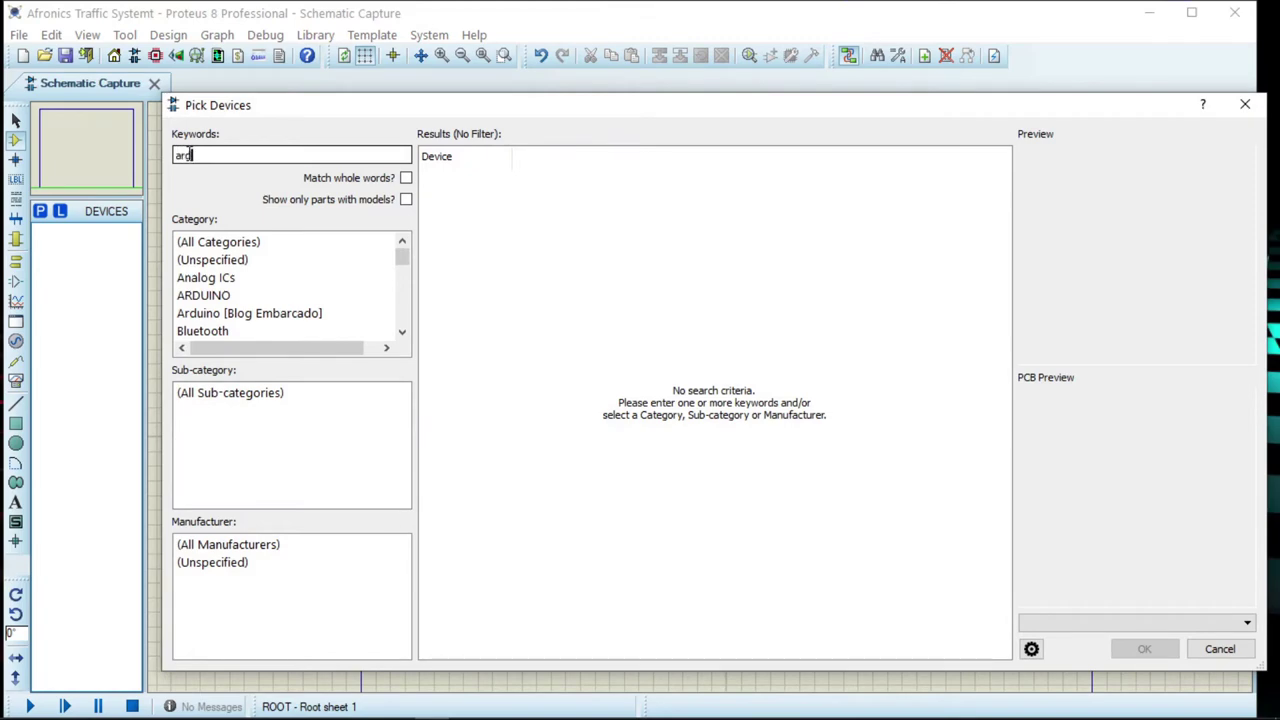
{"action": "type", "text": "uino"}
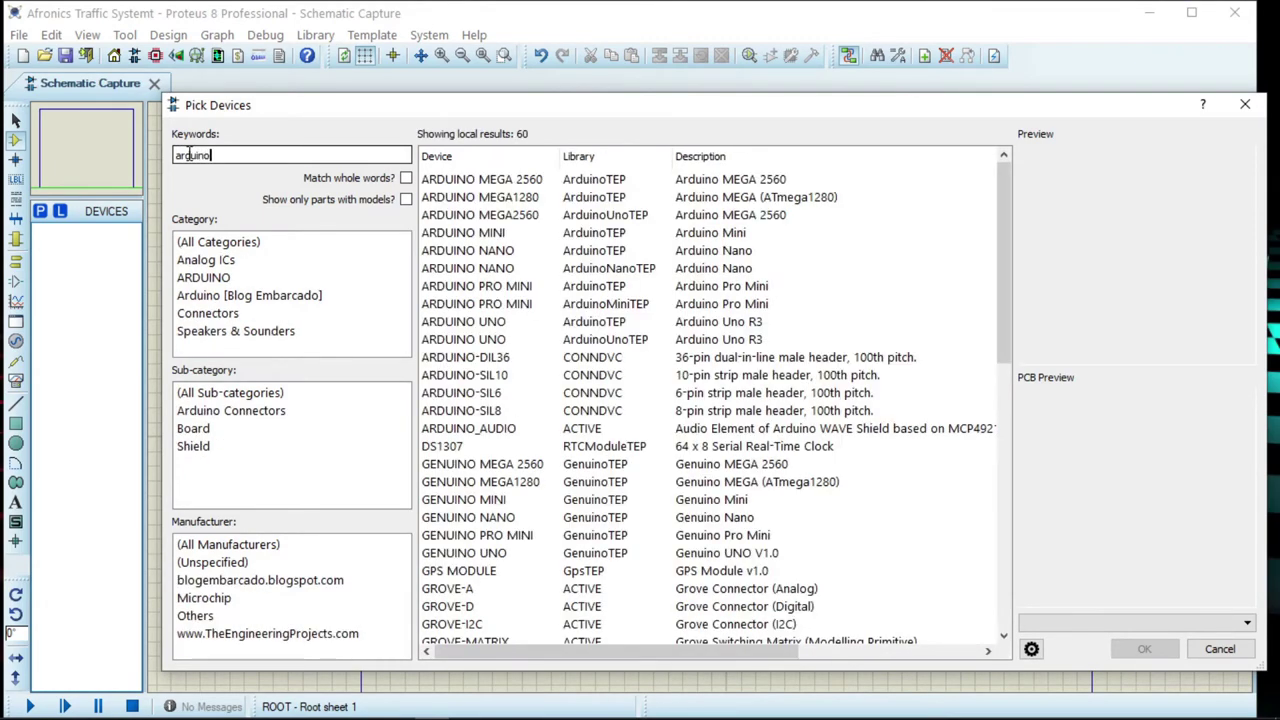
{"action": "left_click", "coordinate": [236, 278]}
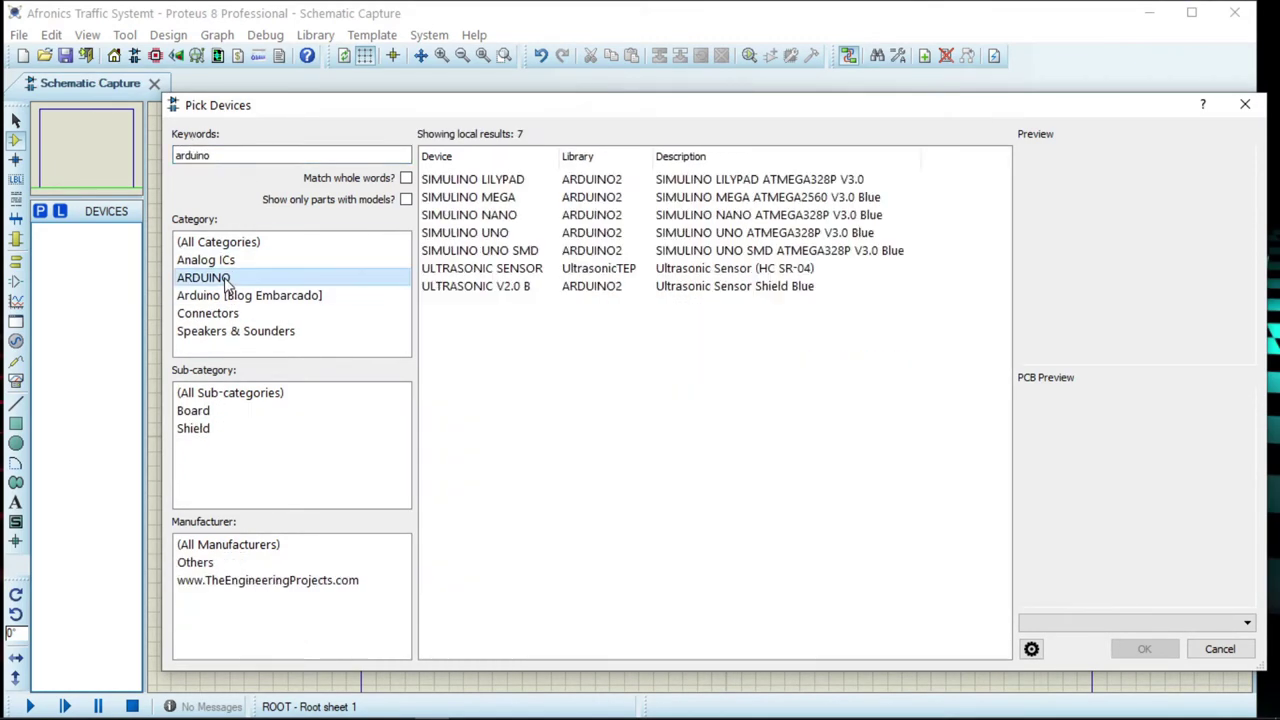
{"action": "left_click", "coordinate": [588, 233]}
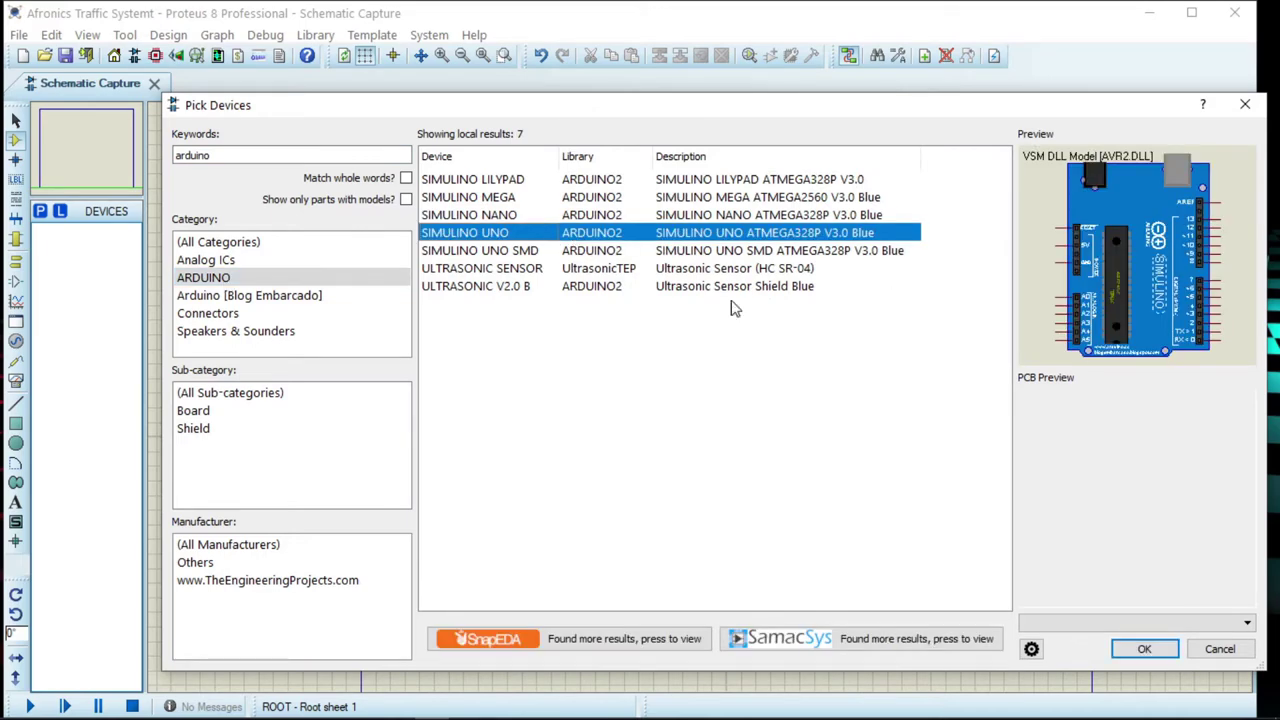
{"action": "left_click", "coordinate": [1142, 648]}
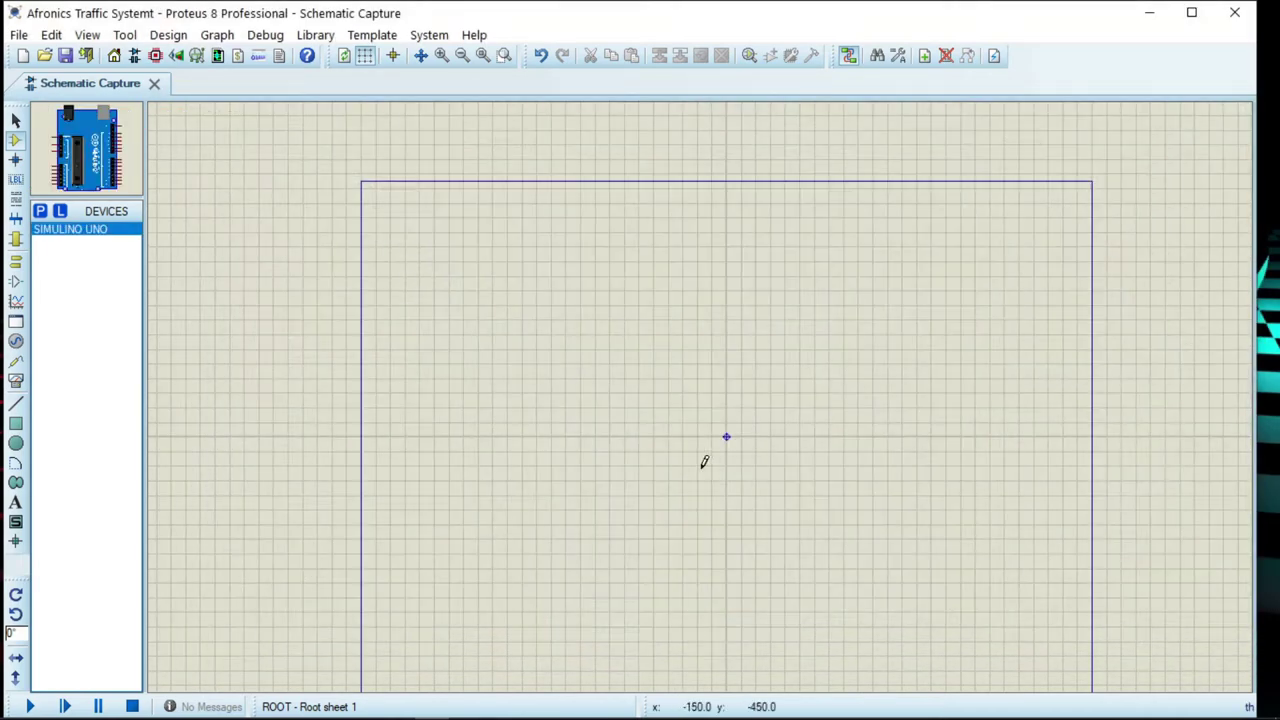
Find the TRAFFIC LIGHTS module with the keyword "traffic" and add it to the device list
{"action": "left_click", "coordinate": [41, 211]}
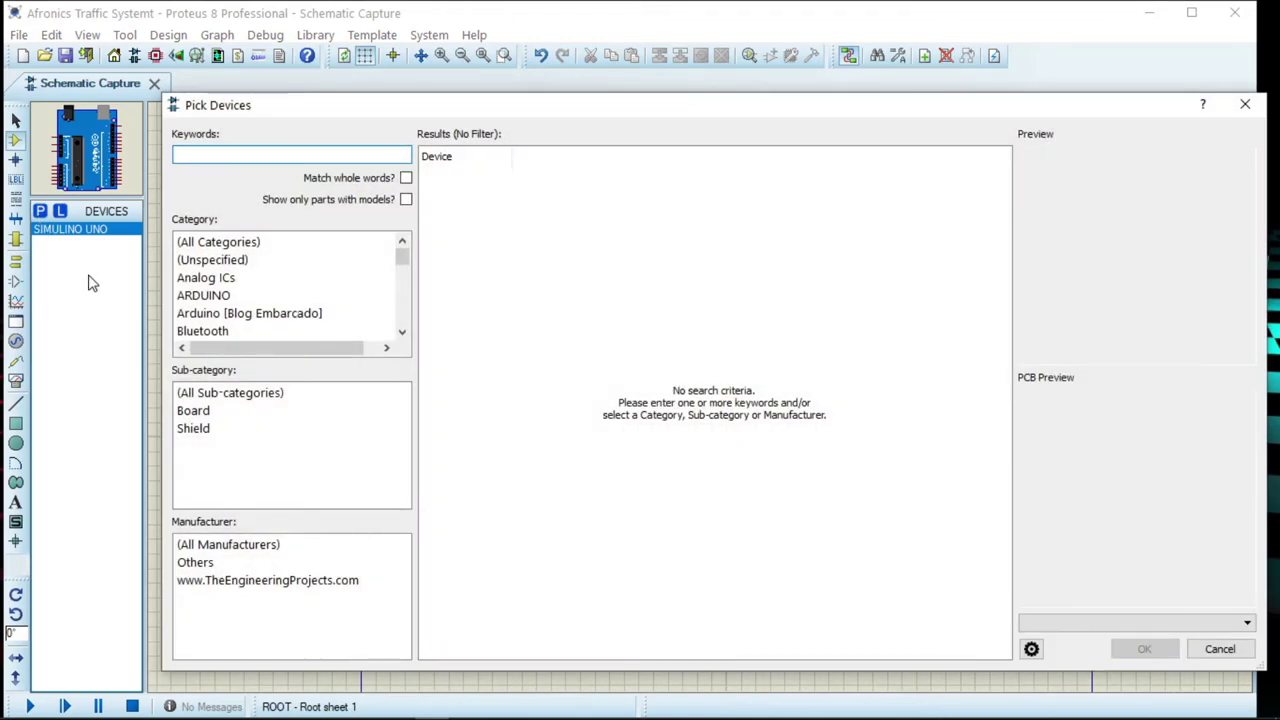
{"action": "type", "text": "traffic"}
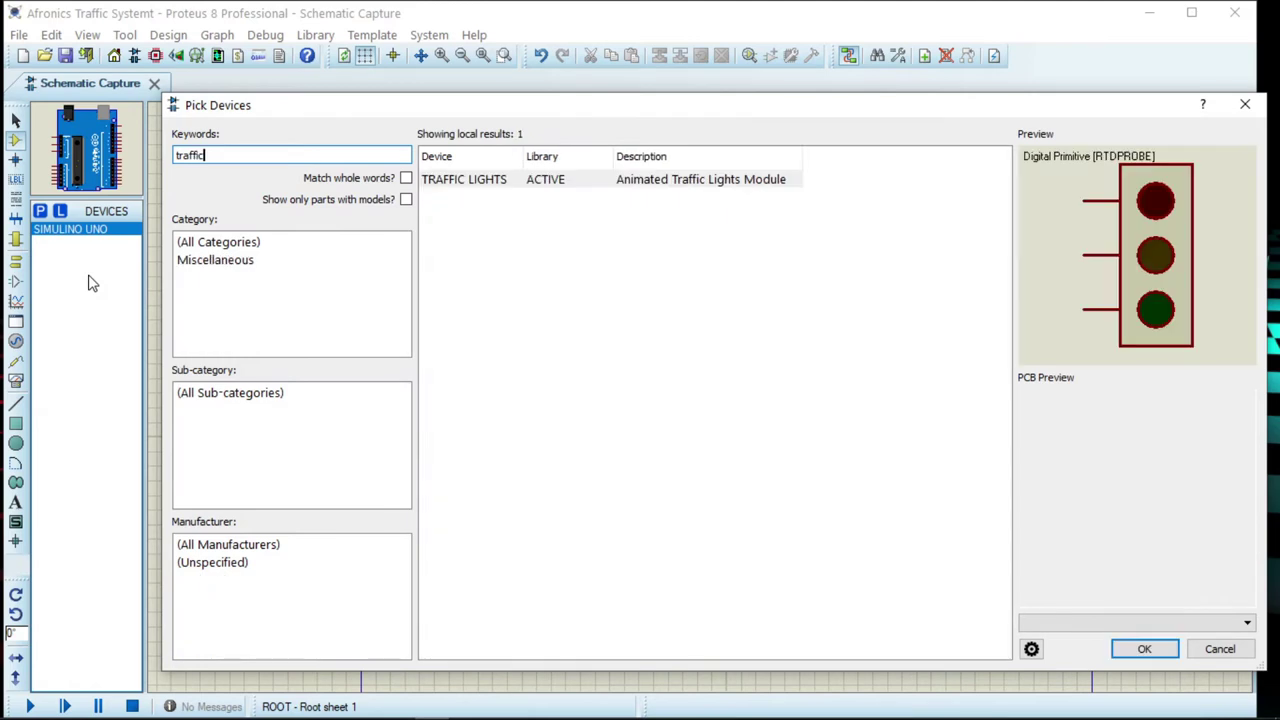
{"action": "left_click", "coordinate": [798, 180]}
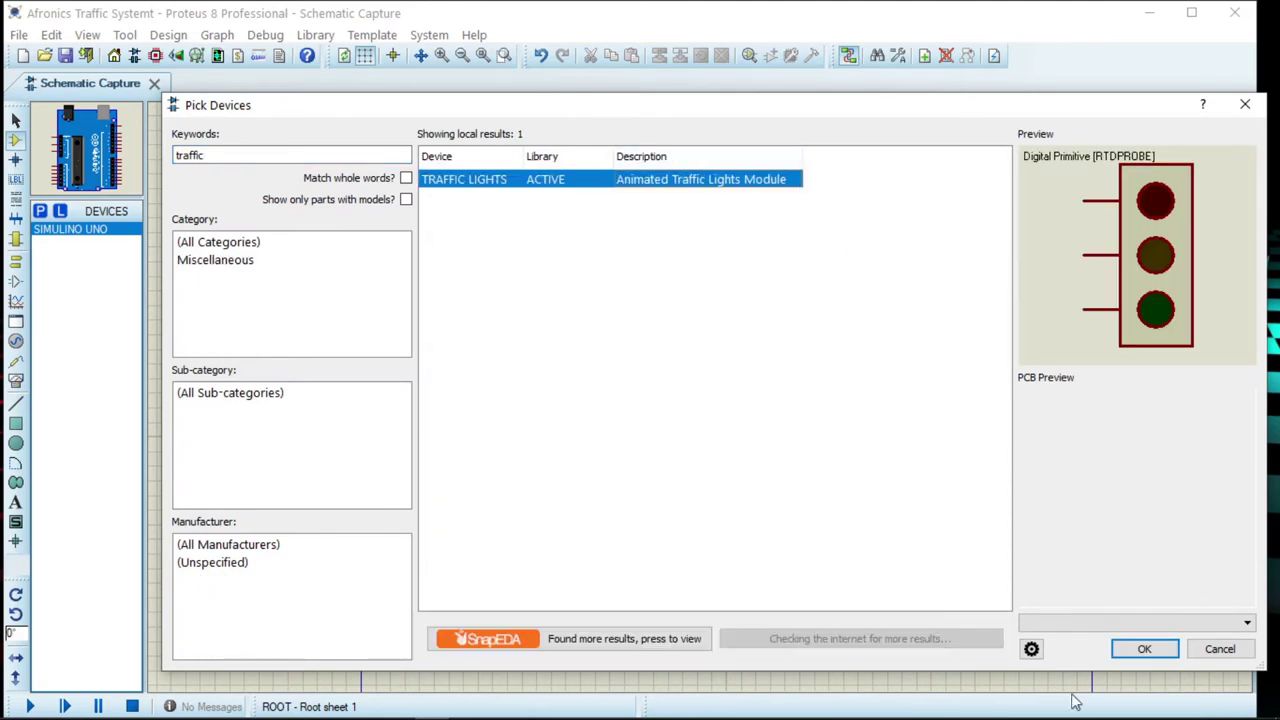
{"action": "left_click", "coordinate": [1140, 648]}
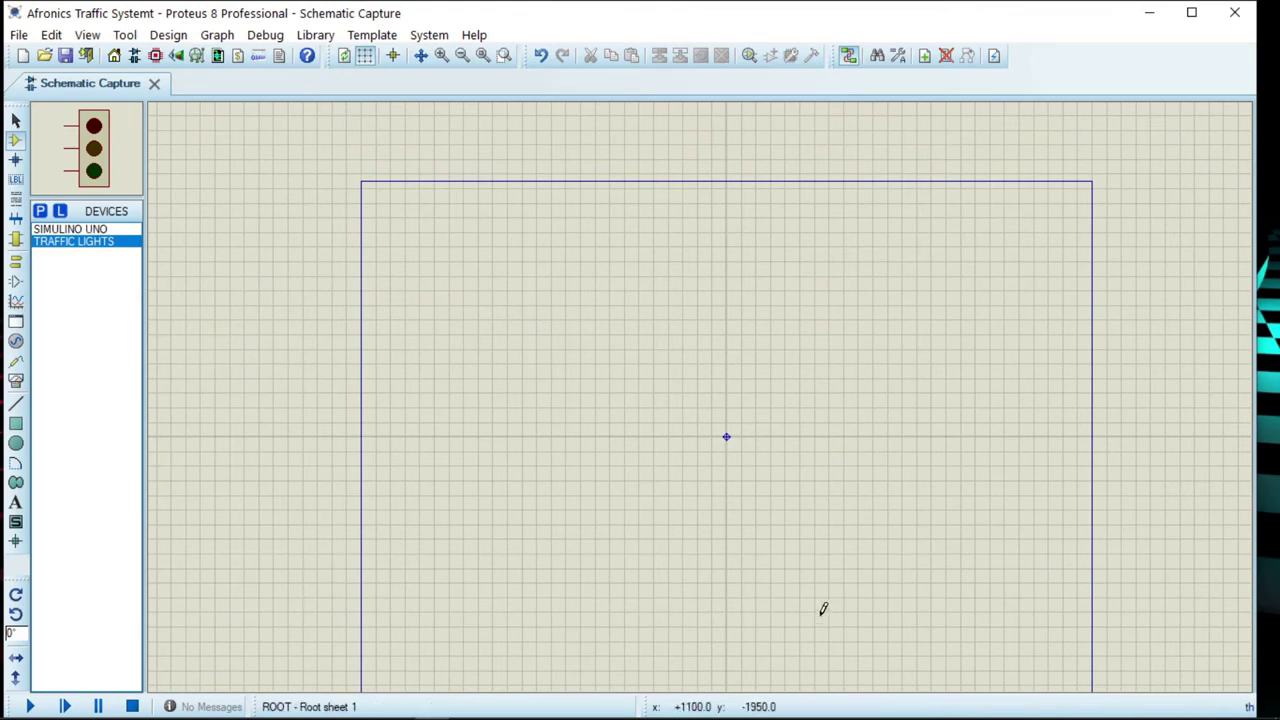
Draw a closed cross-shaped path centred on the sheet, with road arms about 2600 th wide reaching all four sheet borders
{"action": "left_click_drag", "start_coordinate": [917, 643], "coordinate": [918, 680]}
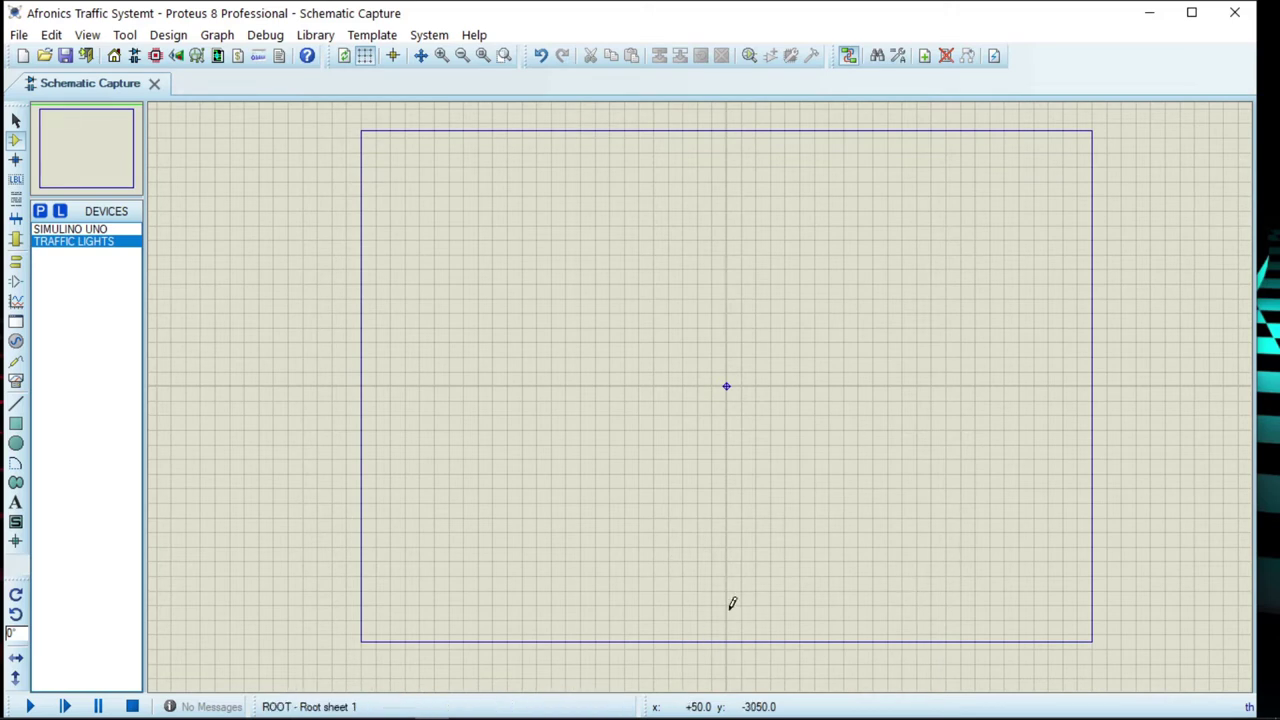
{"action": "left_click", "coordinate": [441, 55]}
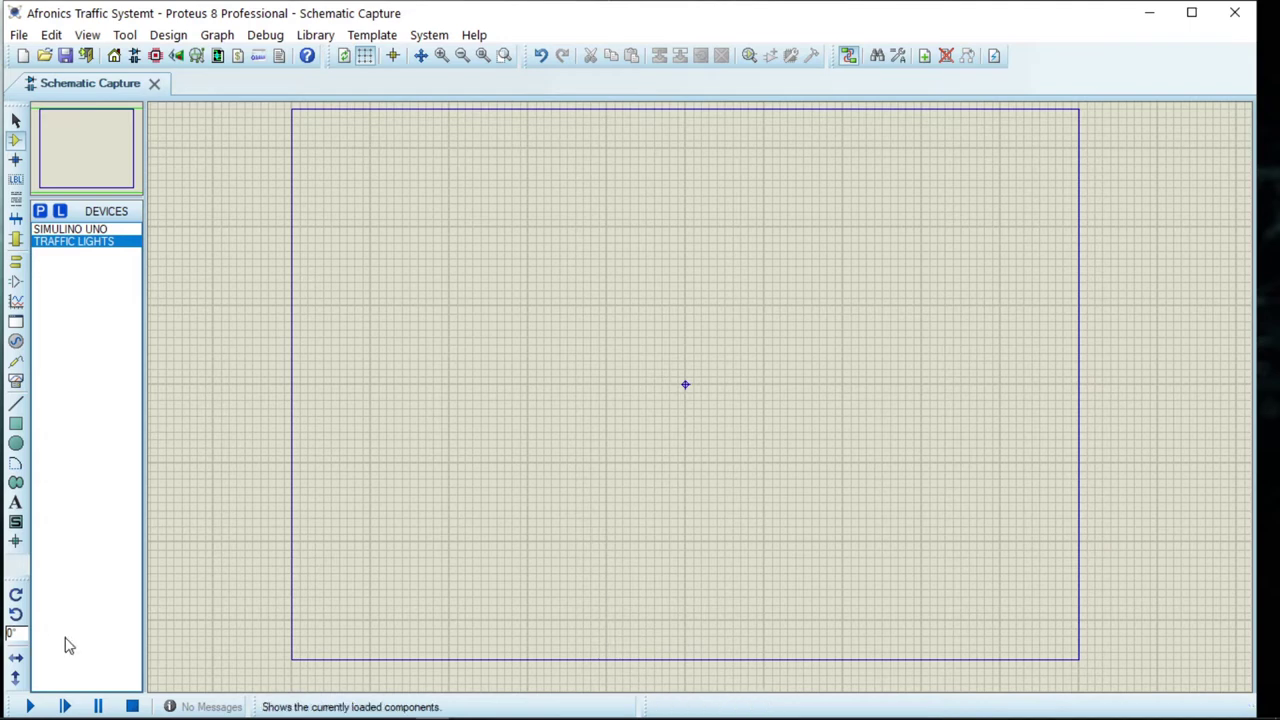
{"action": "left_click", "coordinate": [16, 485]}
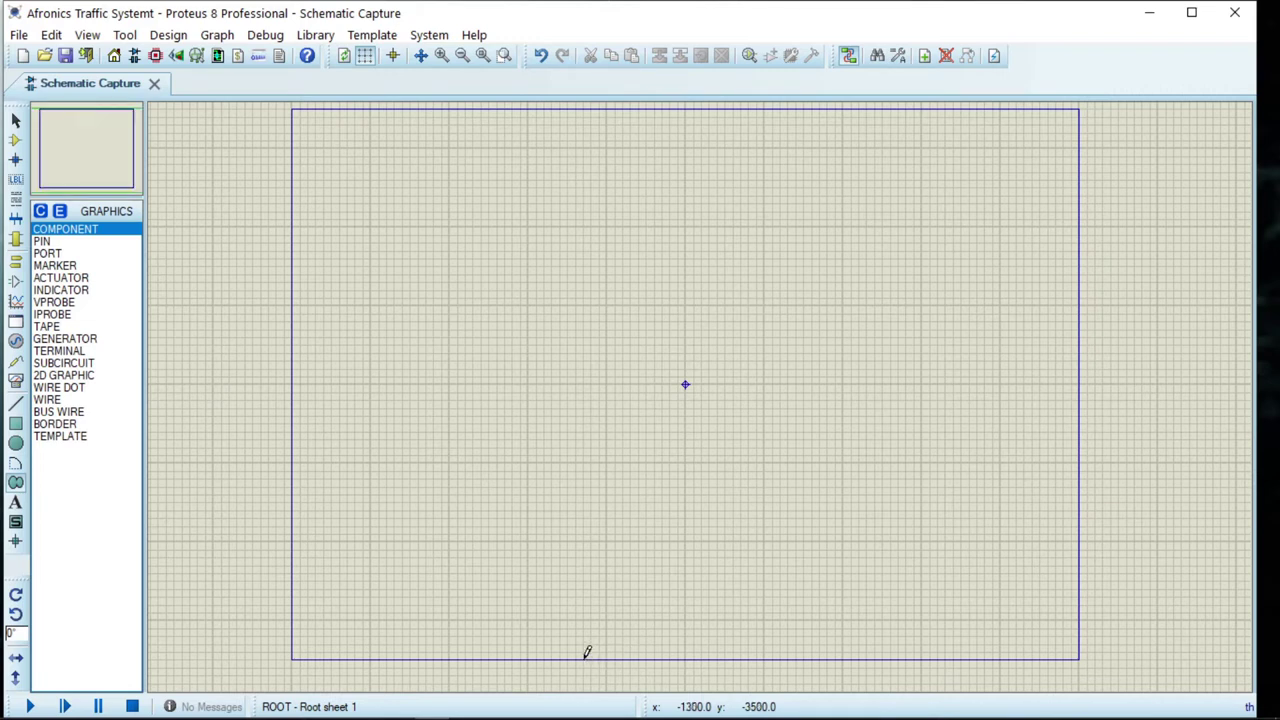
{"action": "left_click", "coordinate": [584, 657]}
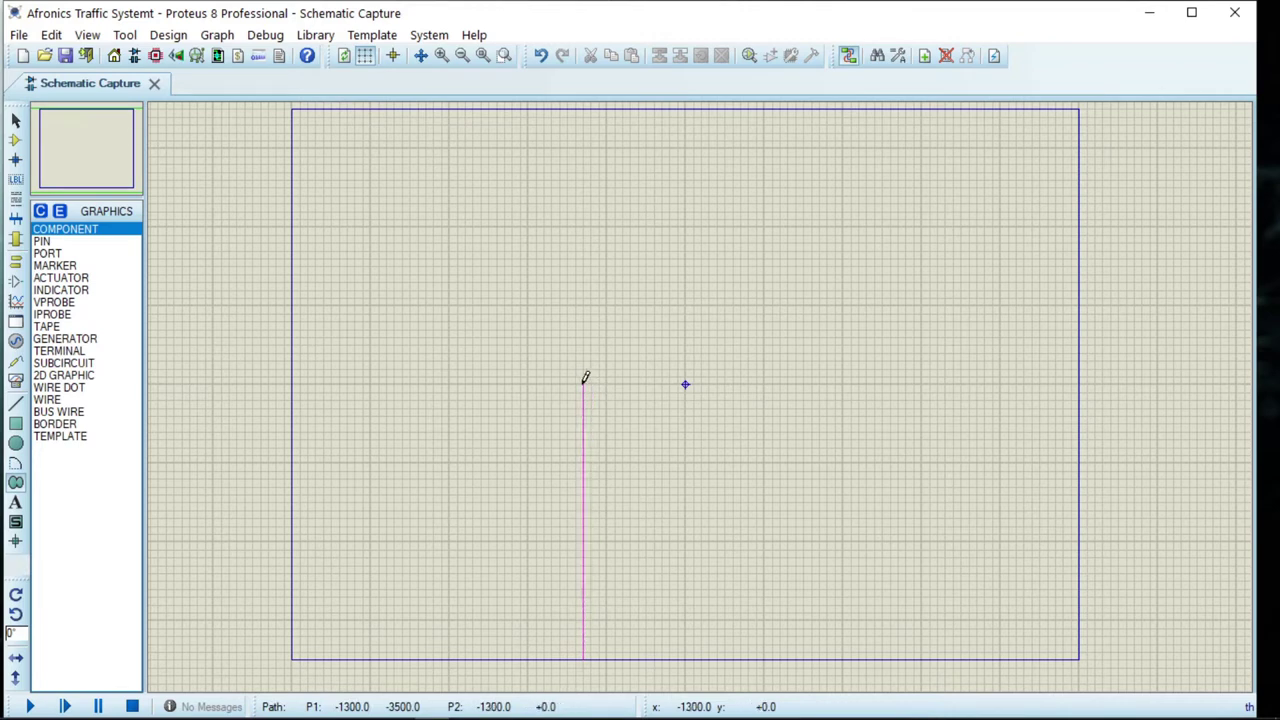
{"action": "left_click", "coordinate": [584, 486]}
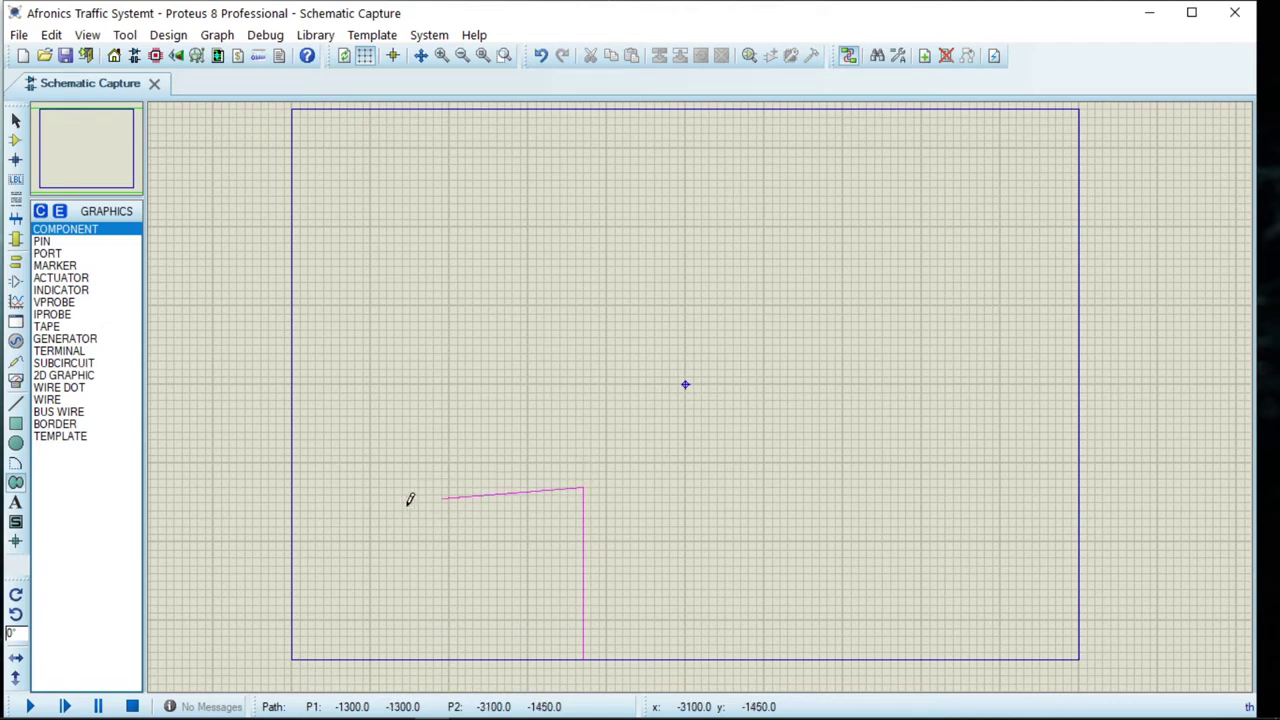
{"action": "left_click", "coordinate": [293, 485]}
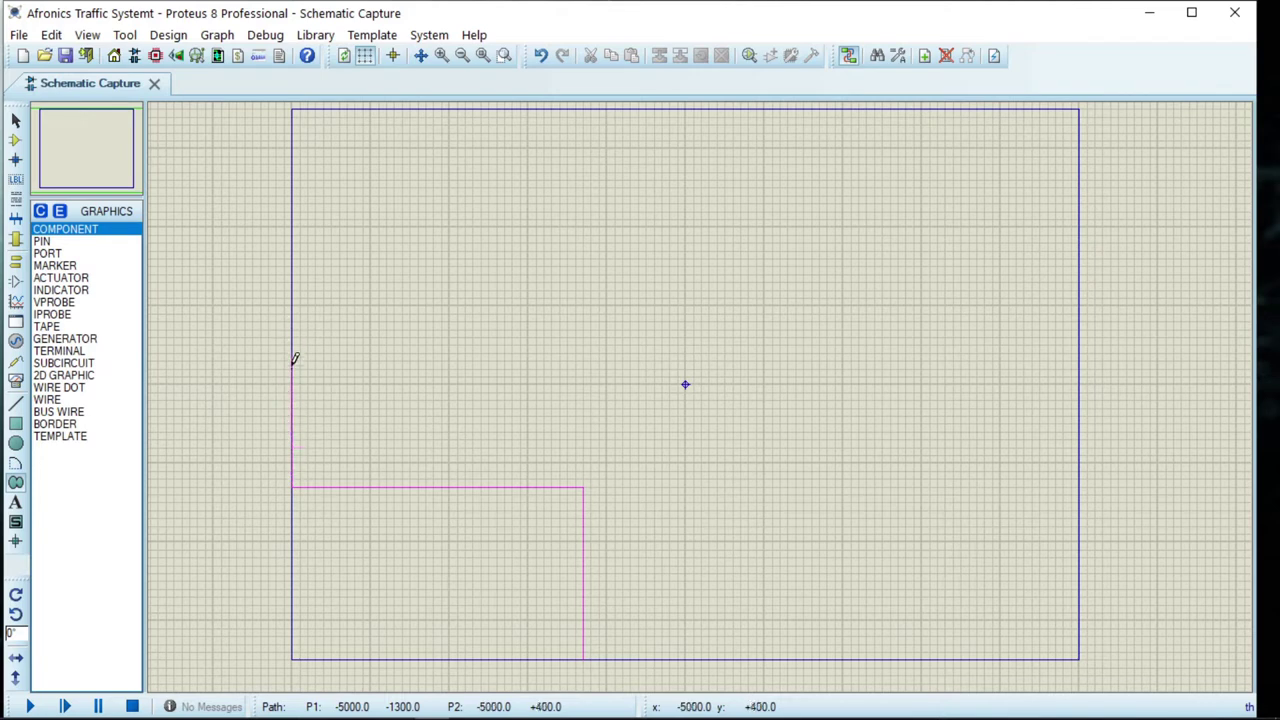
{"action": "left_click", "coordinate": [292, 283]}
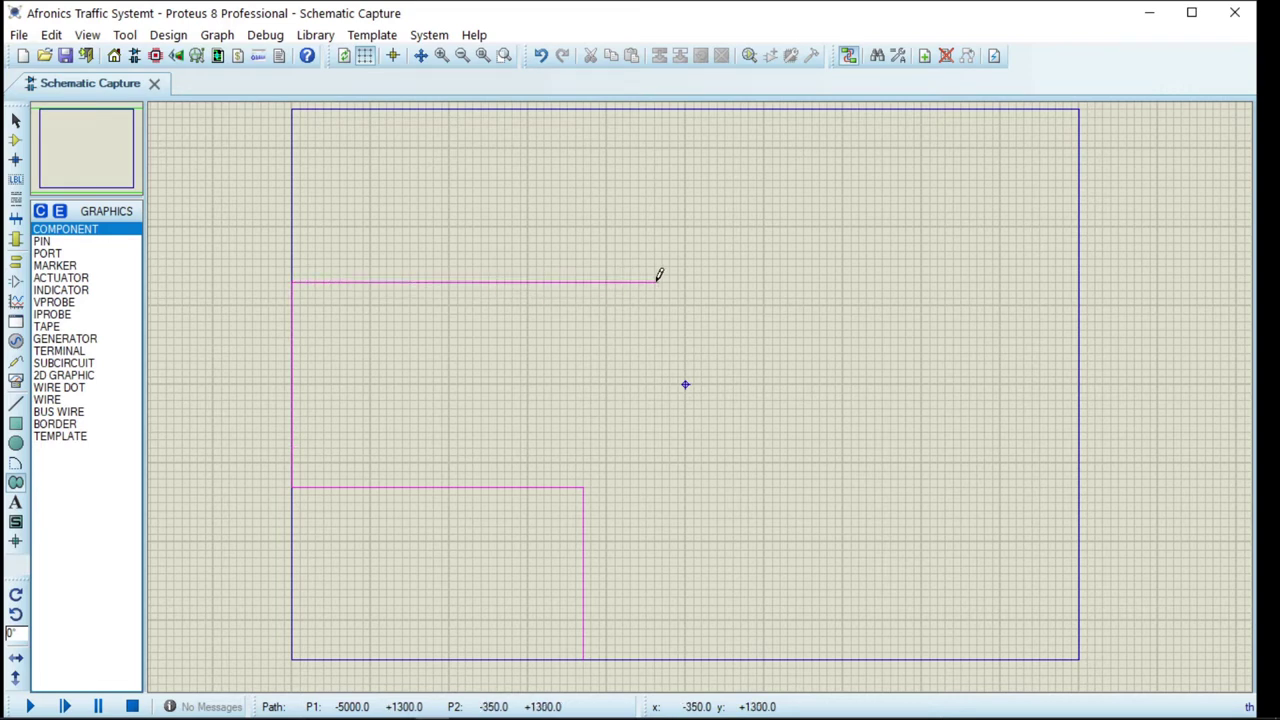
{"action": "left_click", "coordinate": [584, 281]}
{"action": "left_click", "coordinate": [584, 108]}
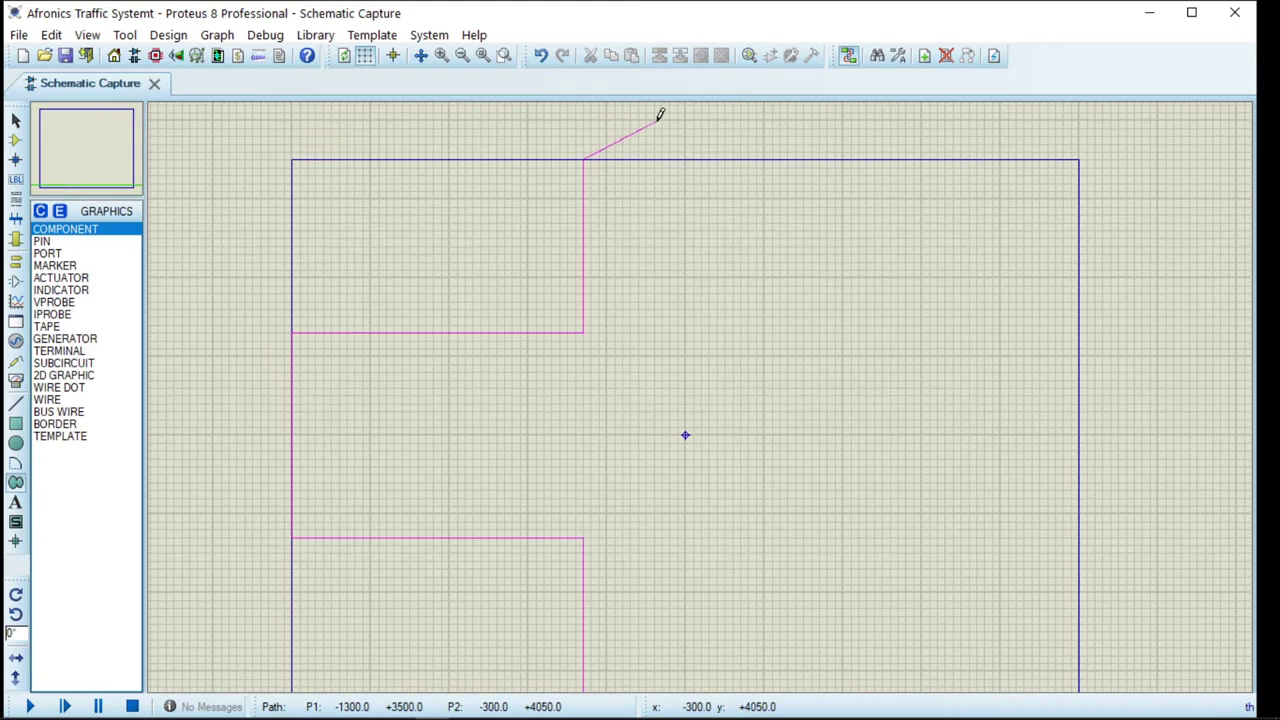
{"action": "left_click", "coordinate": [787, 159]}
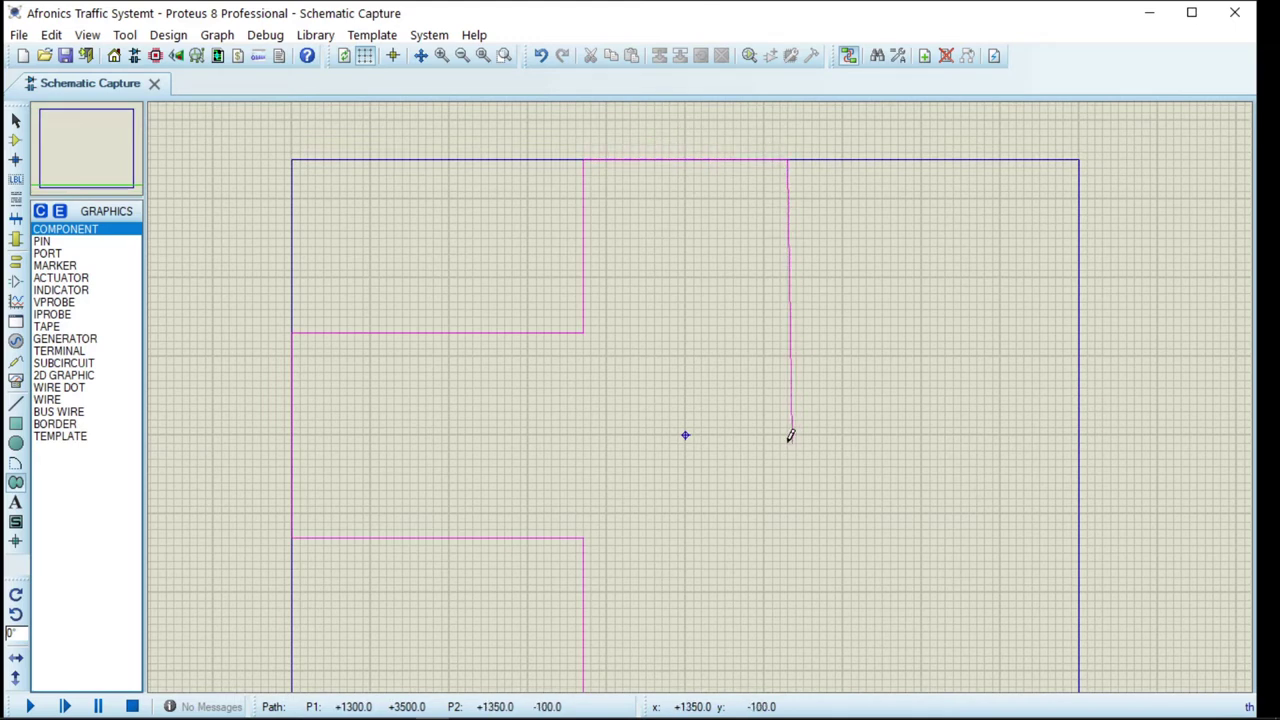
{"action": "left_click", "coordinate": [788, 331]}
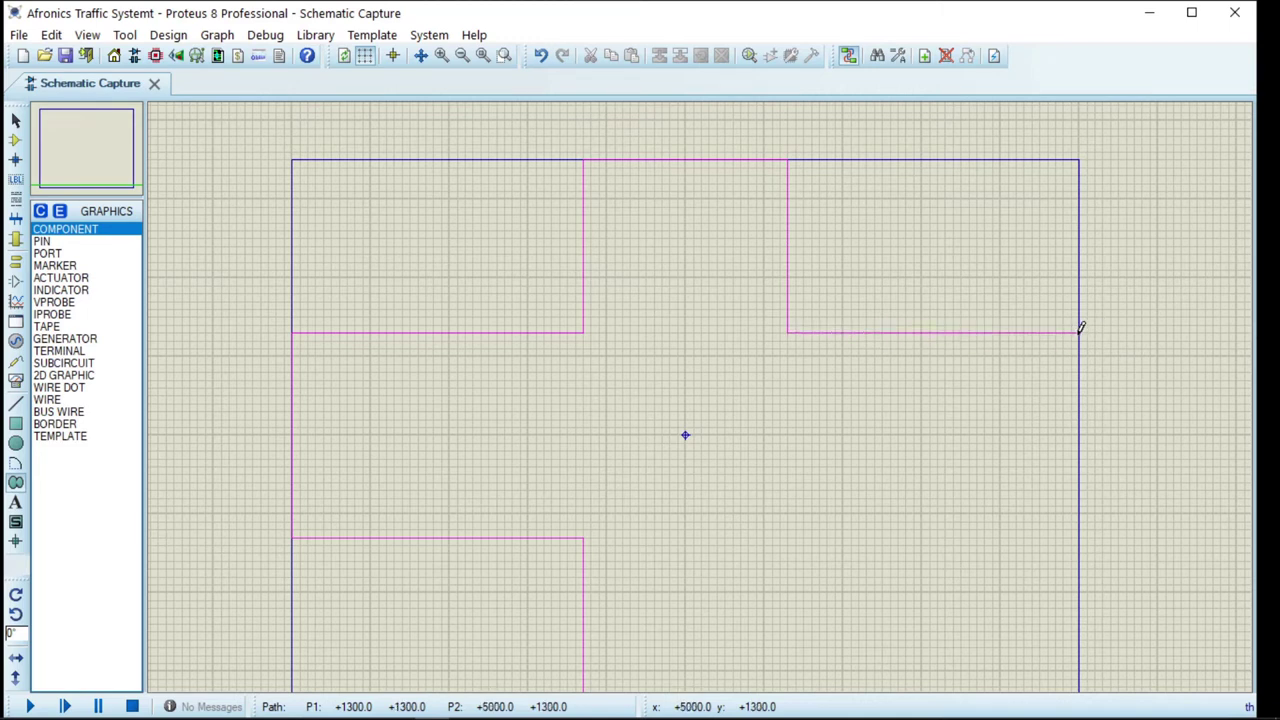
{"action": "left_click", "coordinate": [1080, 330]}
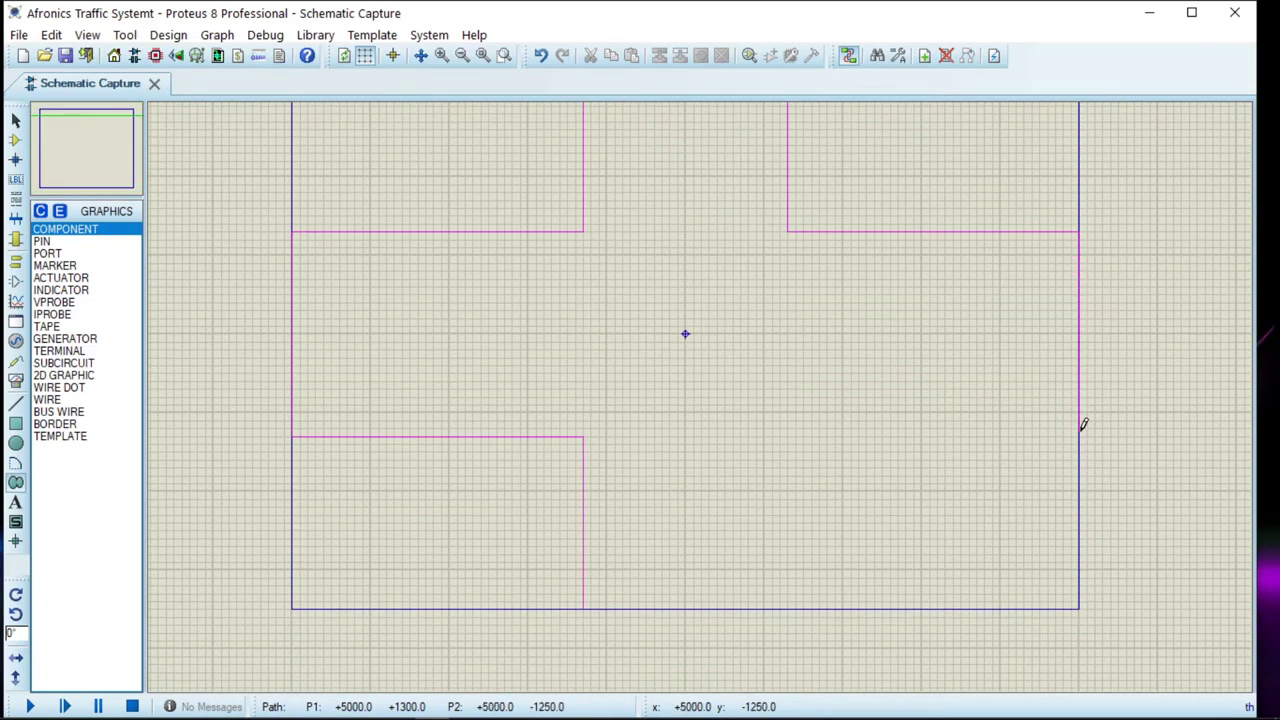
{"action": "left_click", "coordinate": [1079, 436]}
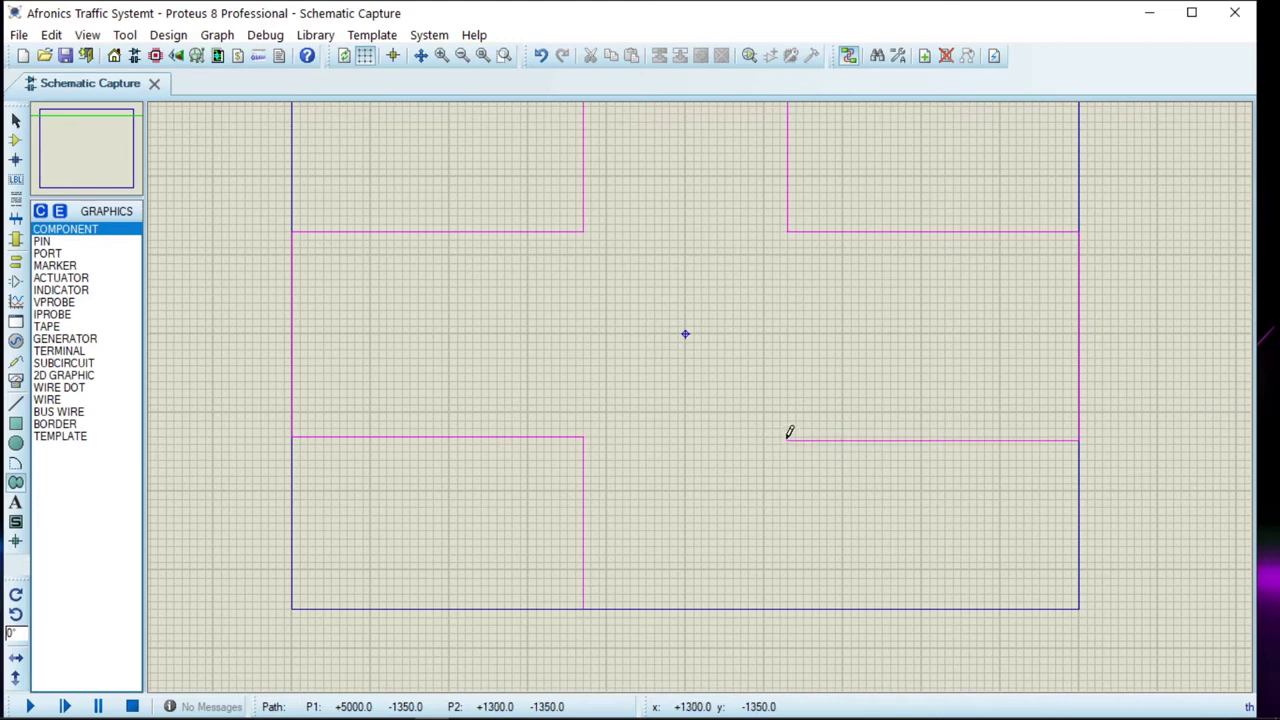
{"action": "left_click", "coordinate": [788, 606]}
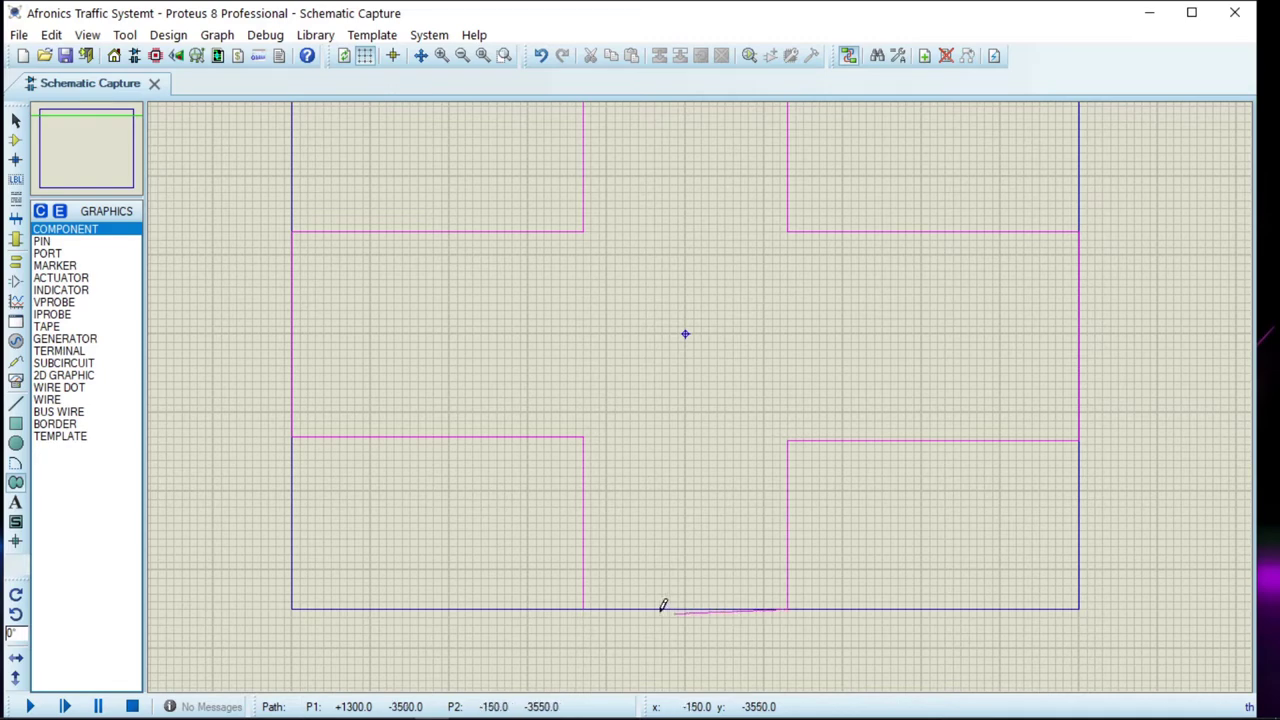
{"action": "left_click", "coordinate": [585, 605]}
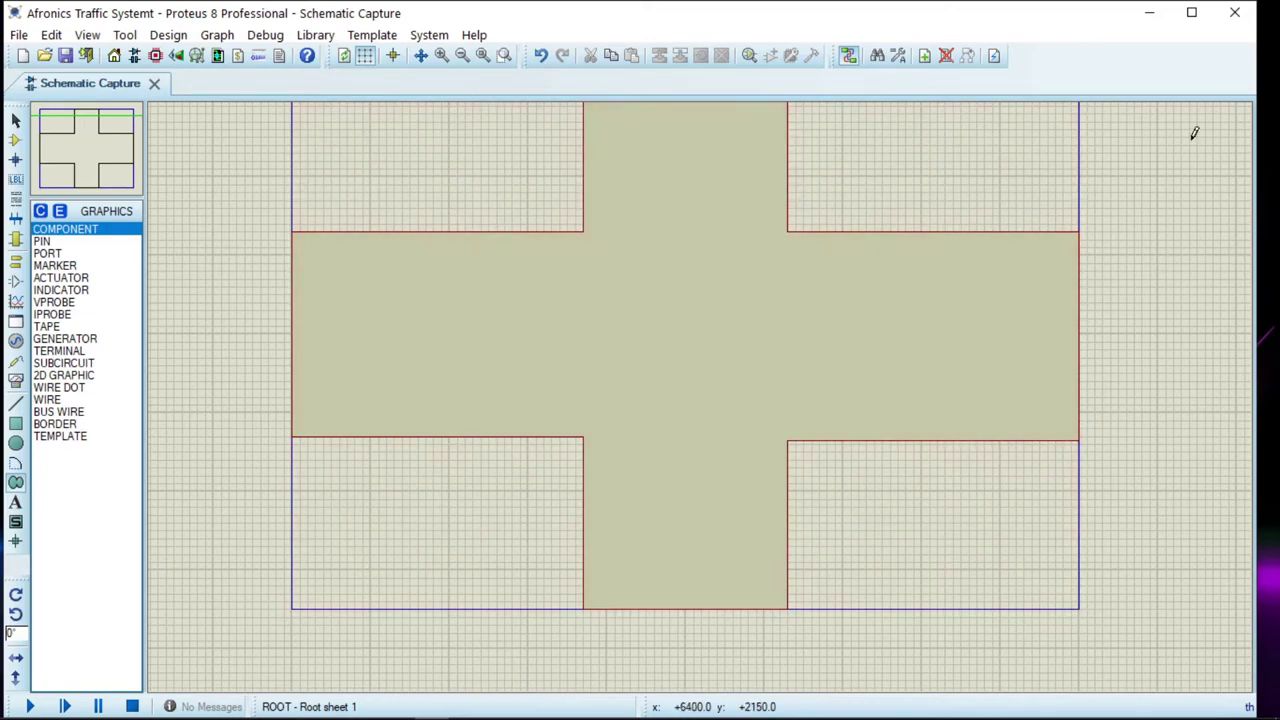
{"action": "left_click", "coordinate": [1194, 133]}
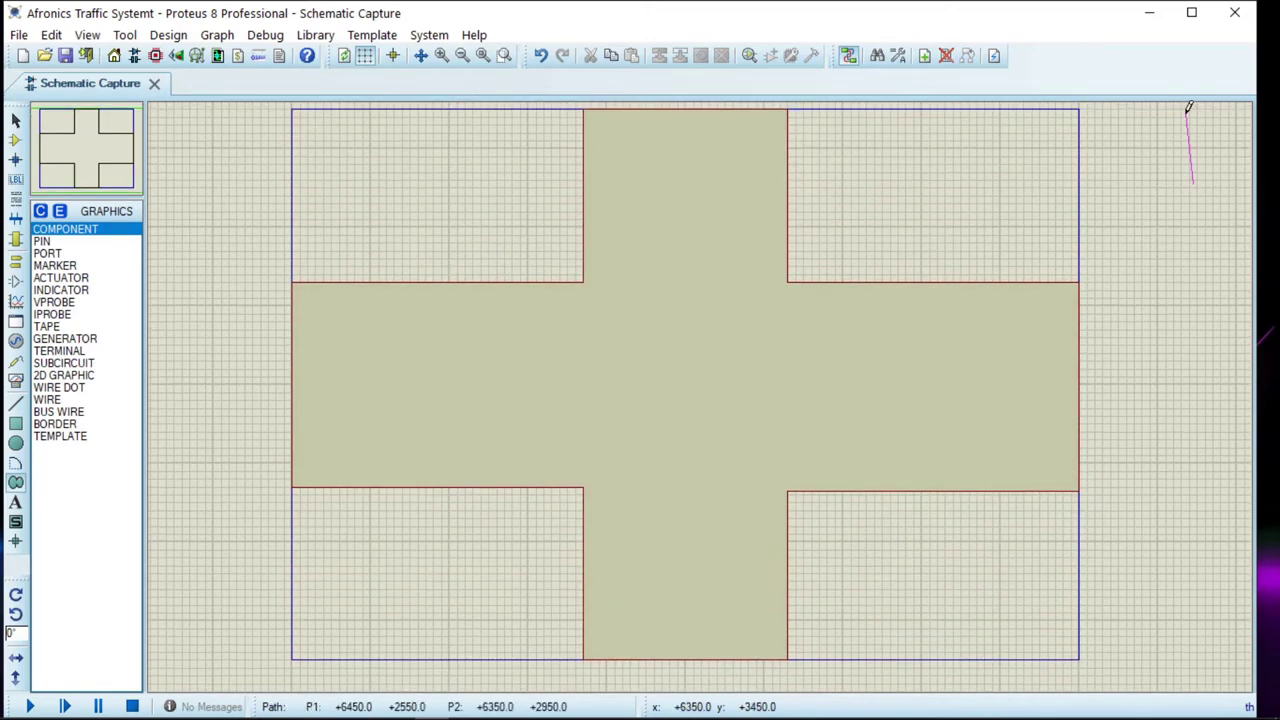
{"action": "key", "text": "Escape"}
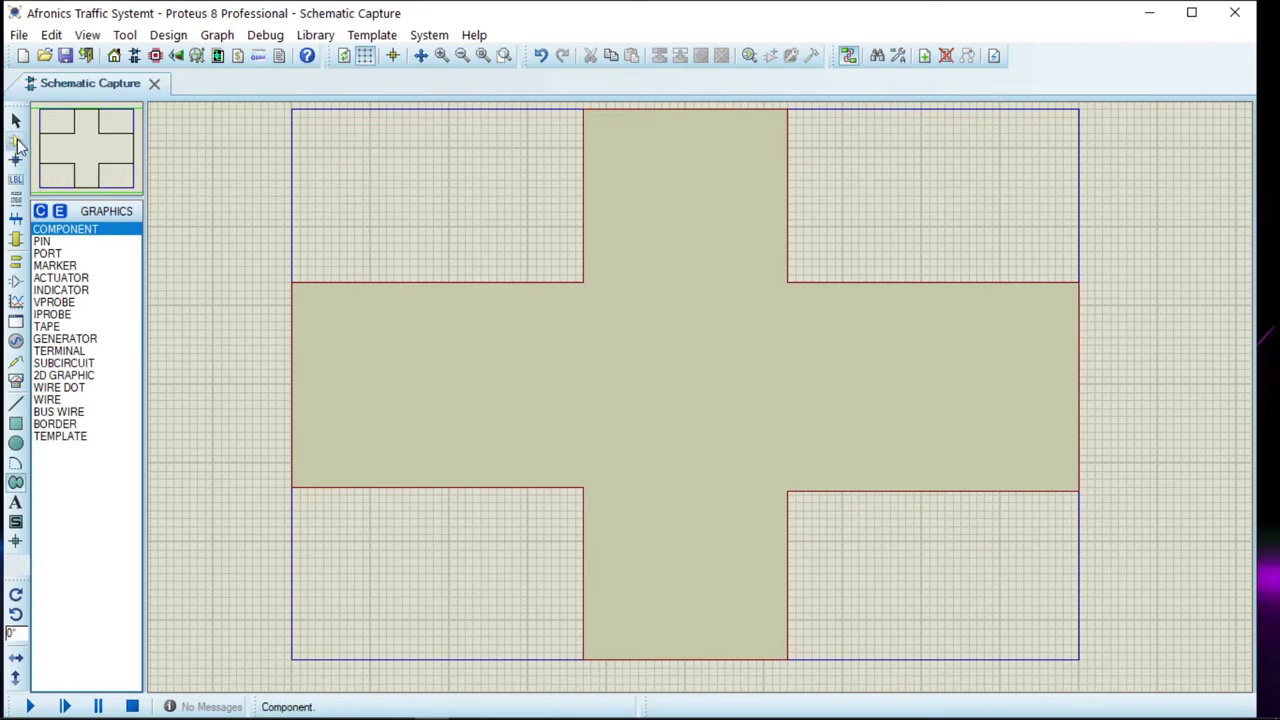
Set the cross-shaped path's global style to TEMPLATE and apply it to this graphic only
{"action": "left_click", "coordinate": [15, 140]}
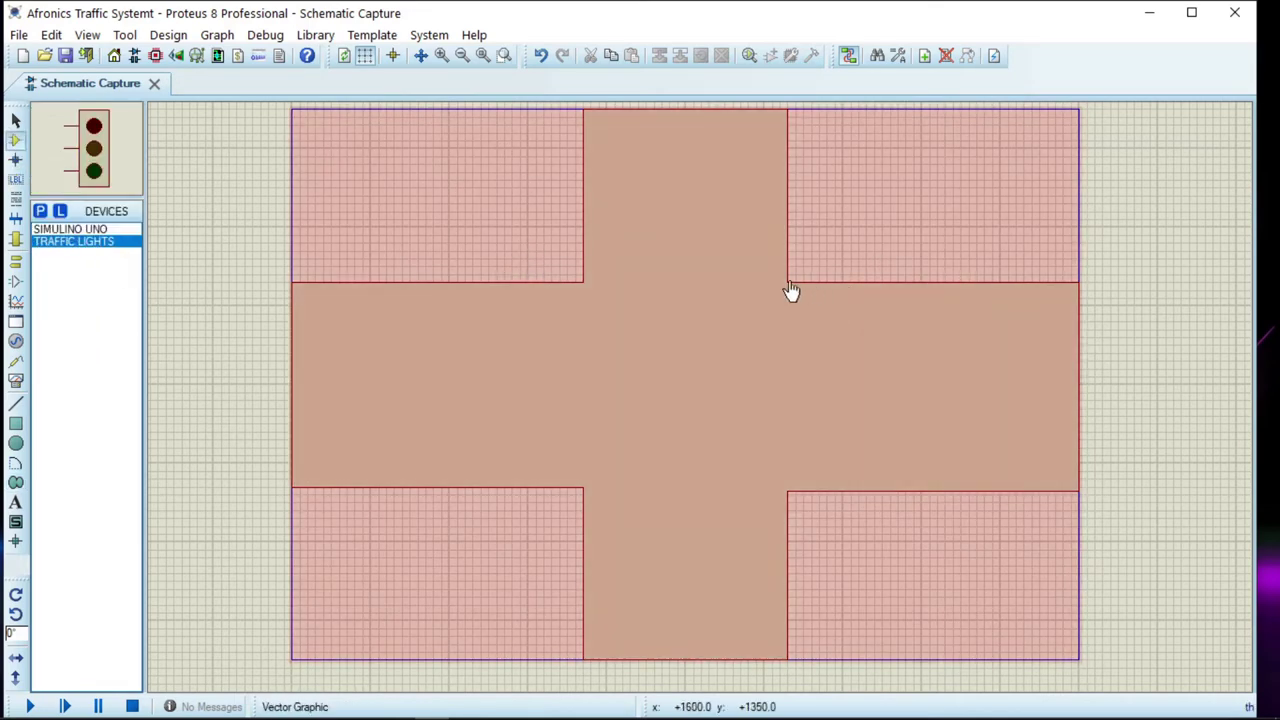
{"action": "right_click", "coordinate": [577, 290]}
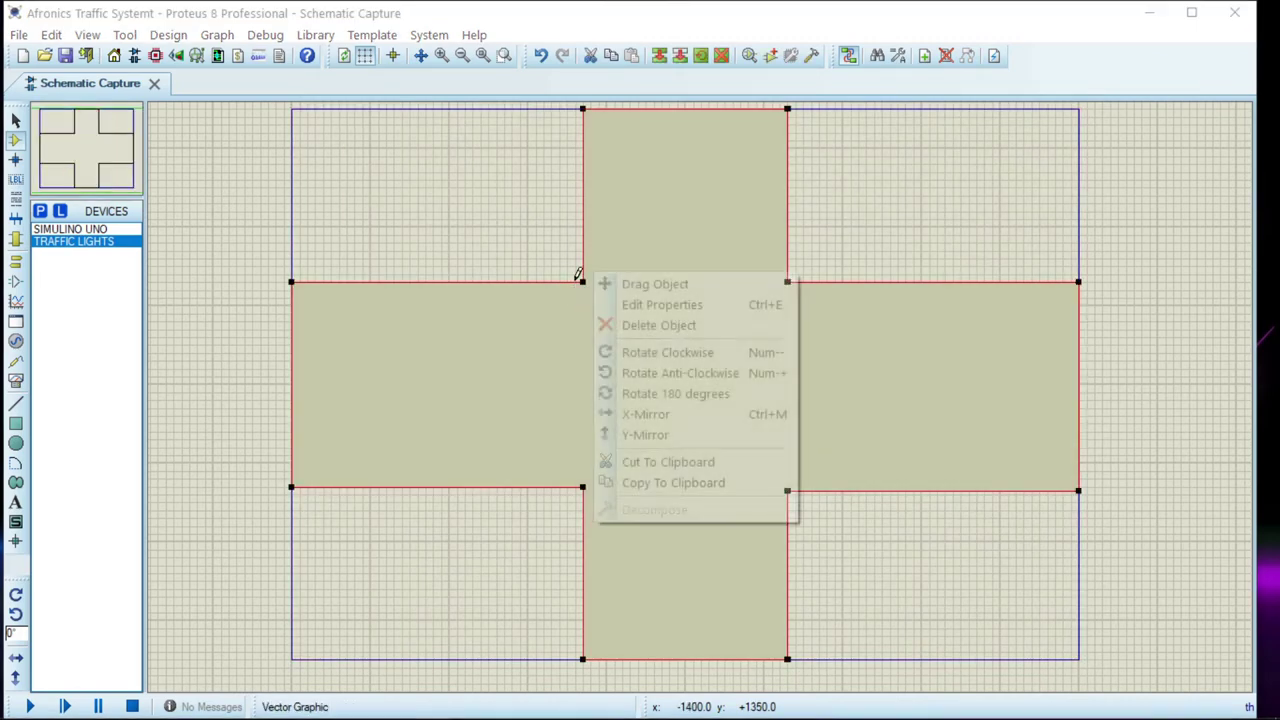
{"action": "left_click", "coordinate": [666, 306]}
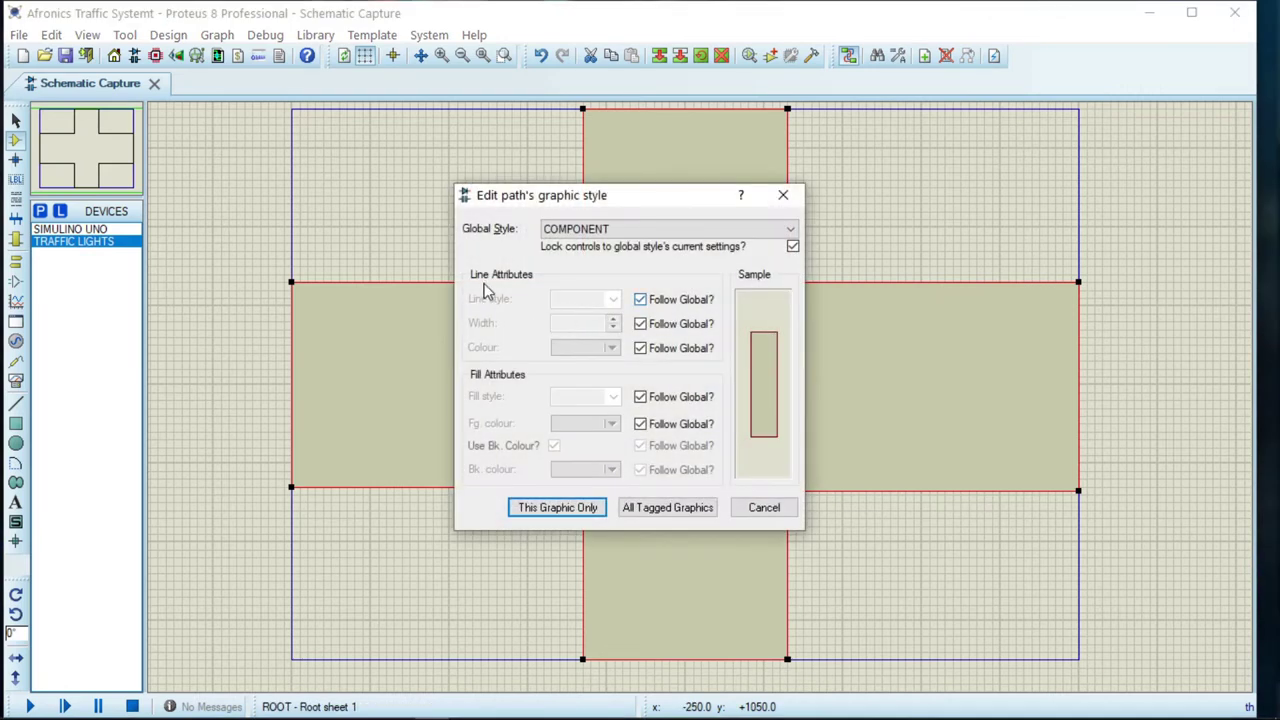
{"action": "left_click", "coordinate": [654, 230]}
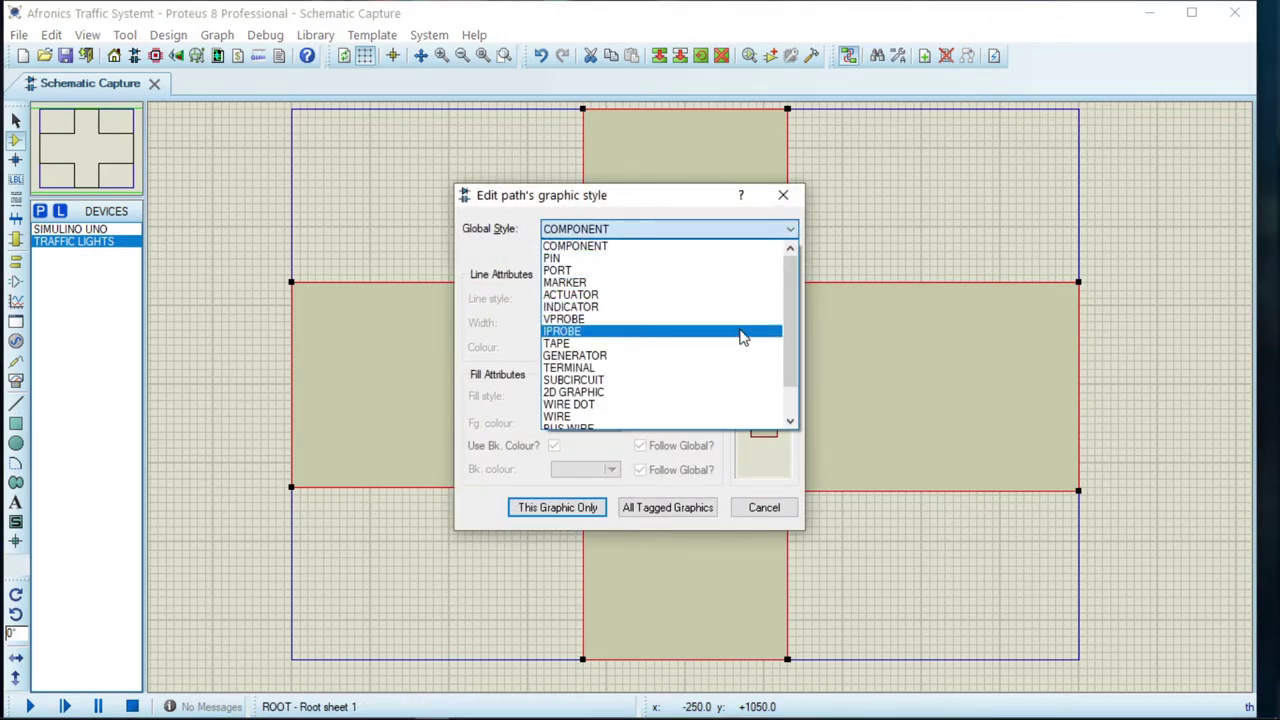
{"action": "scroll", "coordinate": [790, 310], "scroll_direction": "down", "scroll_amount": 1}
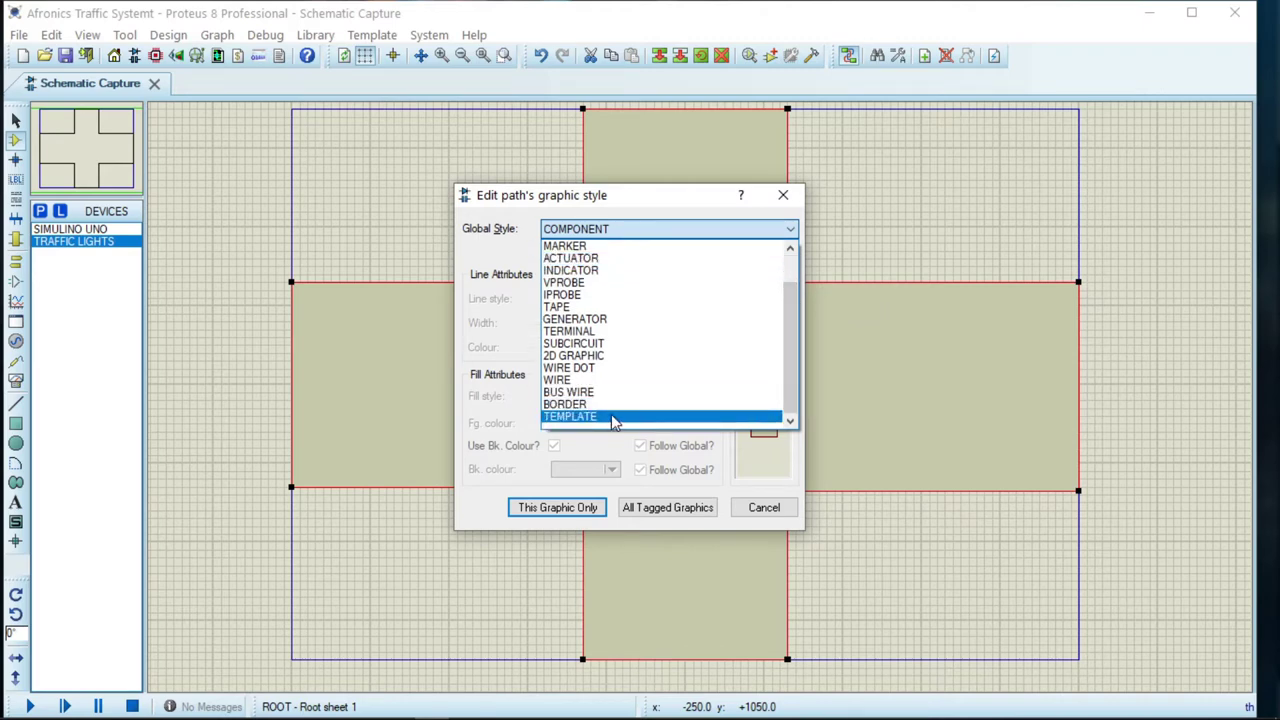
{"action": "left_click", "coordinate": [611, 415]}
{"action": "left_click", "coordinate": [547, 510]}
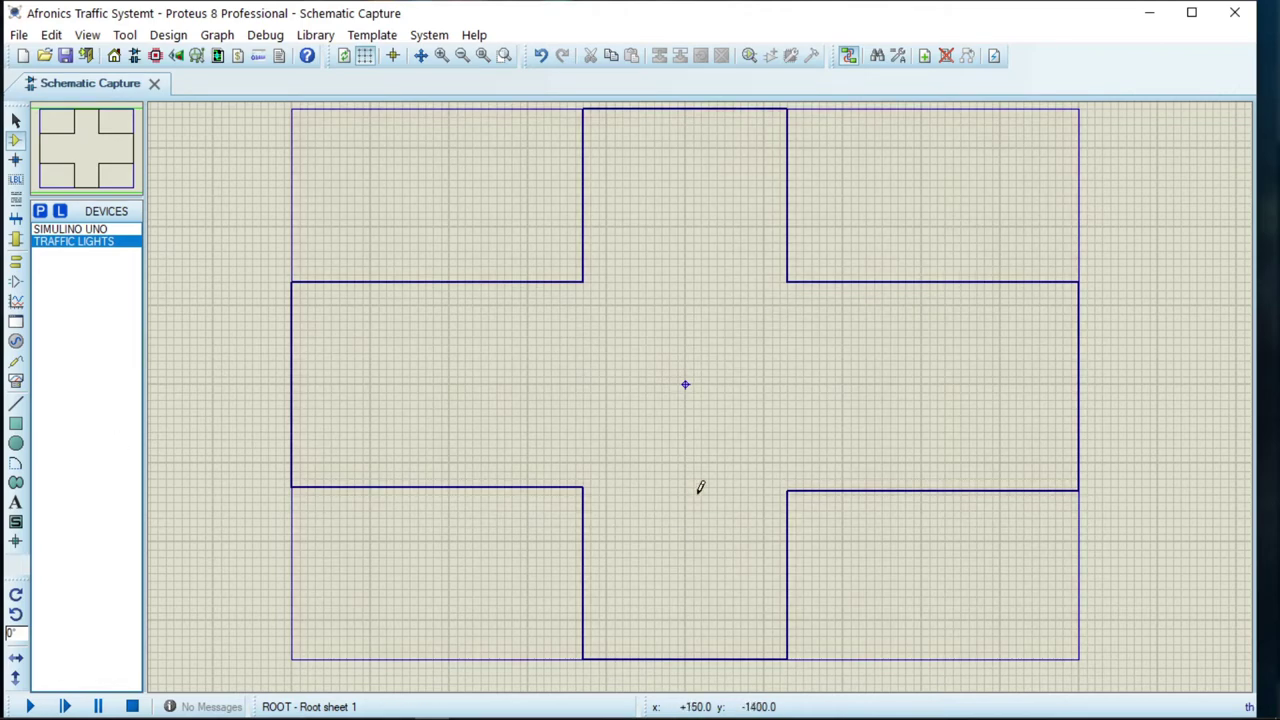
Draw narrow divider boxes about 200 th wide along the centre of the crossroad's lower and upper arms
{"action": "left_click", "coordinate": [15, 426]}
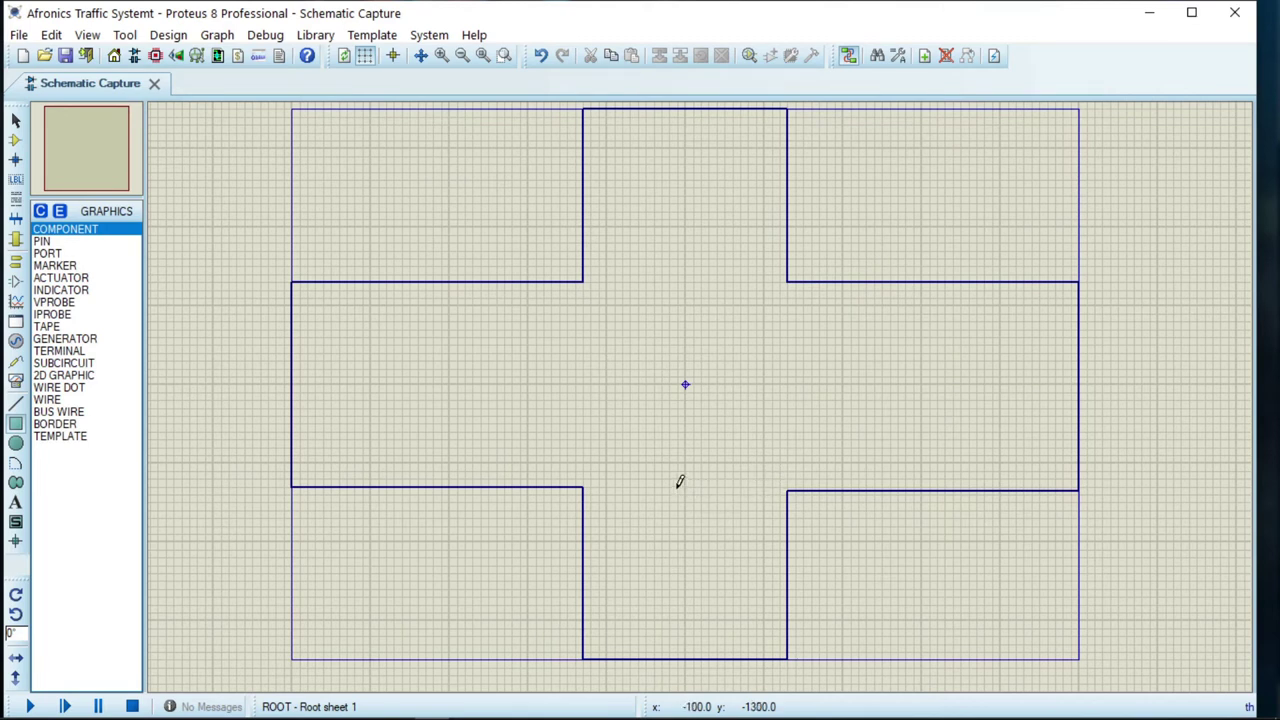
{"action": "mouse_move", "coordinate": [678, 487]}
{"action": "left_mouse_down"}
{"action": "mouse_move", "coordinate": [689, 489]}
{"action": "mouse_move", "coordinate": [696, 652]}
{"action": "left_mouse_up"}
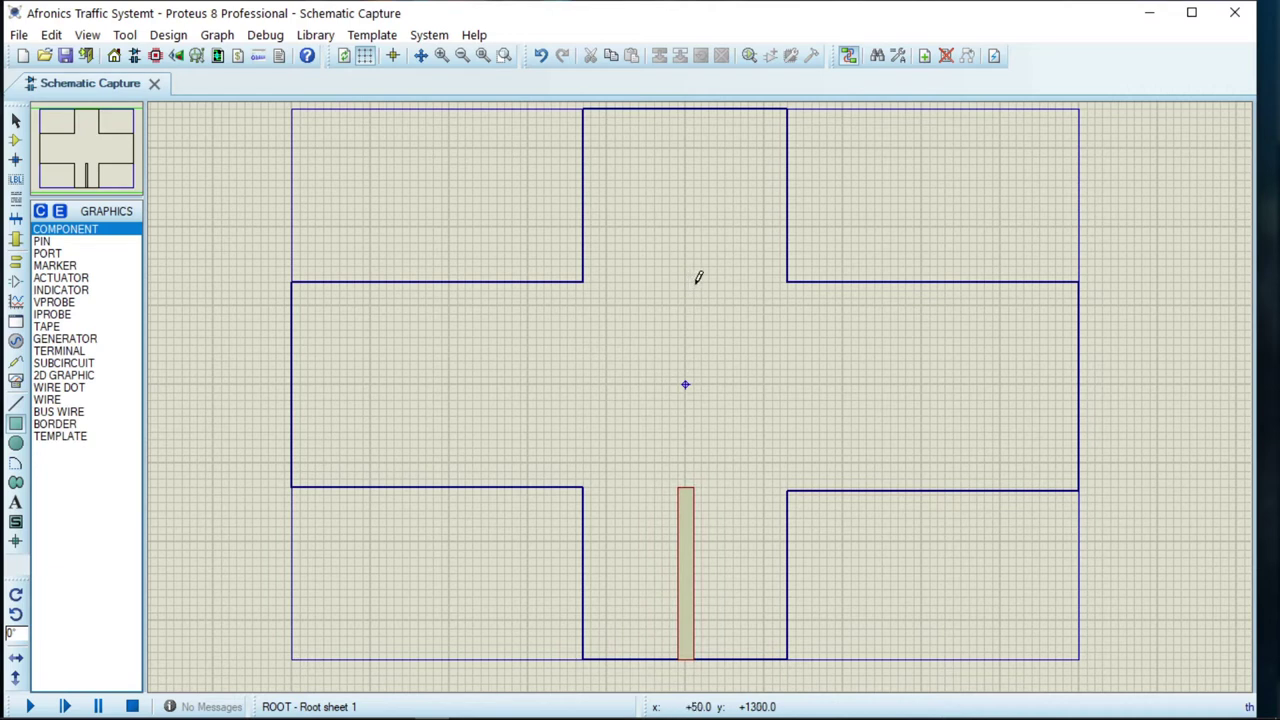
{"action": "left_click_drag", "start_coordinate": [699, 278], "coordinate": [684, 118]}
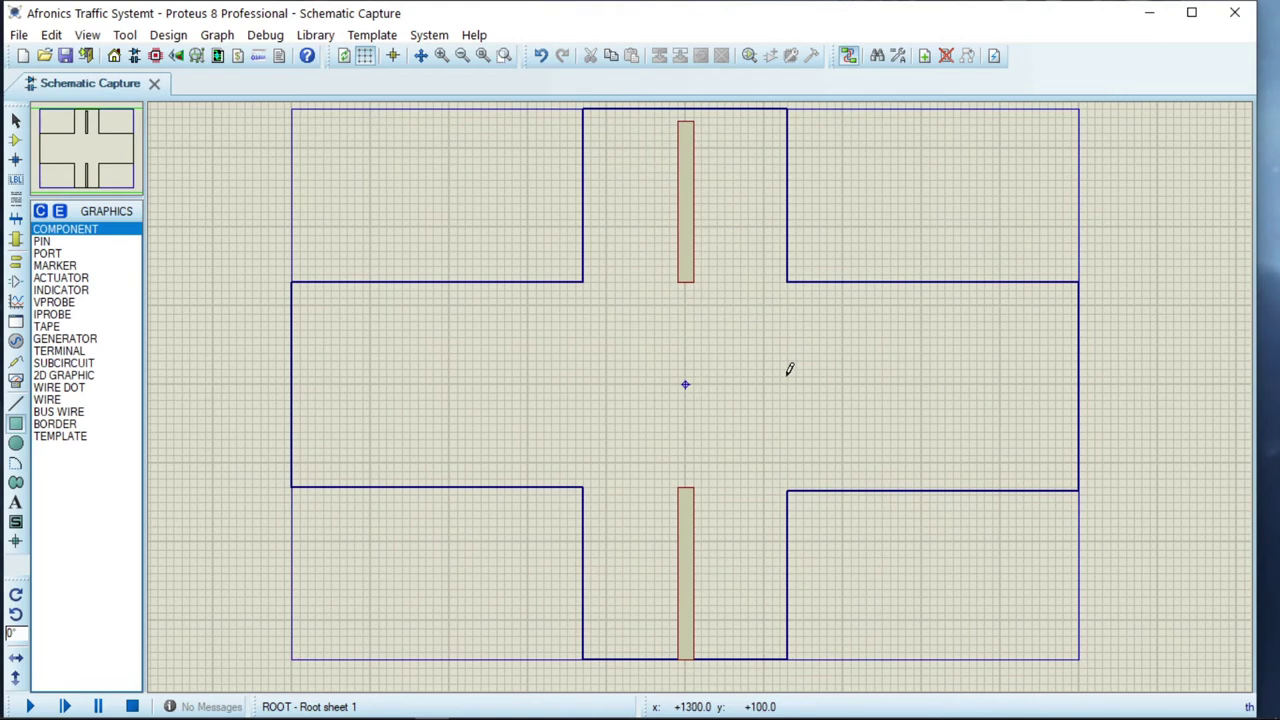
Draw narrow divider boxes about 200 th wide along the centre of the crossroad's right and left arms, running to the sheet borders
{"action": "left_click_drag", "start_coordinate": [787, 377], "coordinate": [1080, 389]}
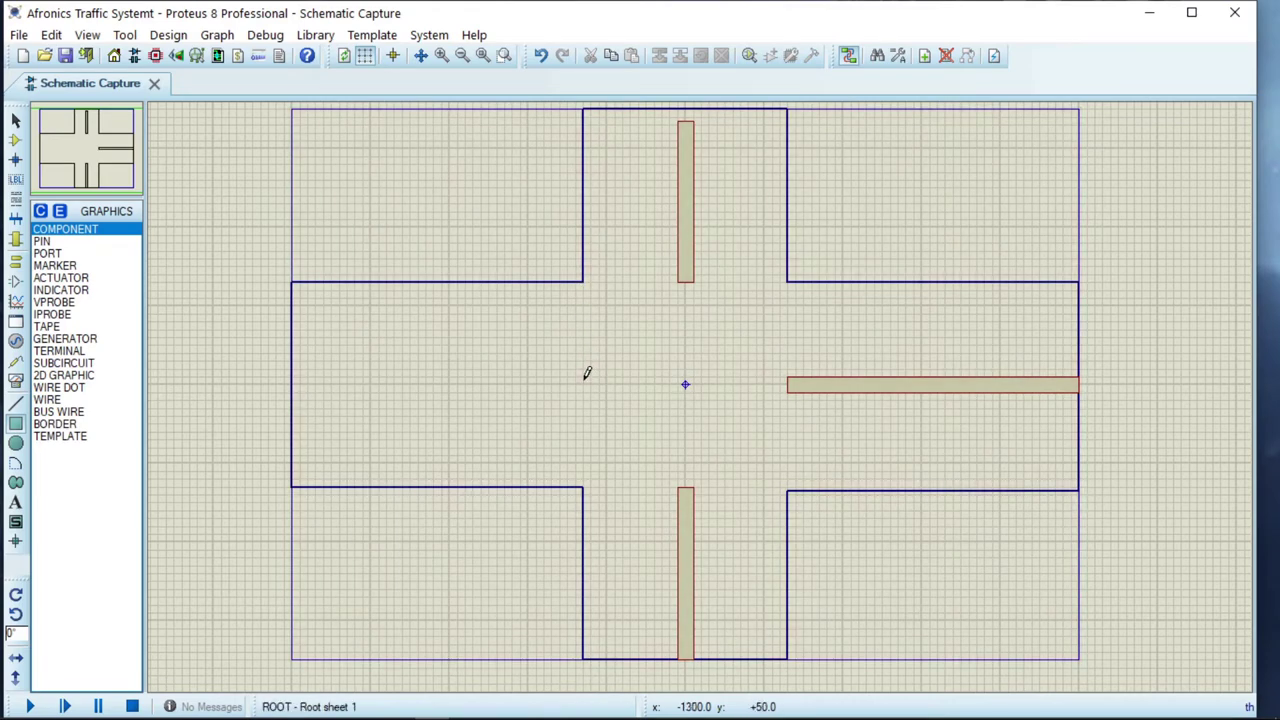
{"action": "left_click_drag", "start_coordinate": [585, 378], "coordinate": [297, 386]}
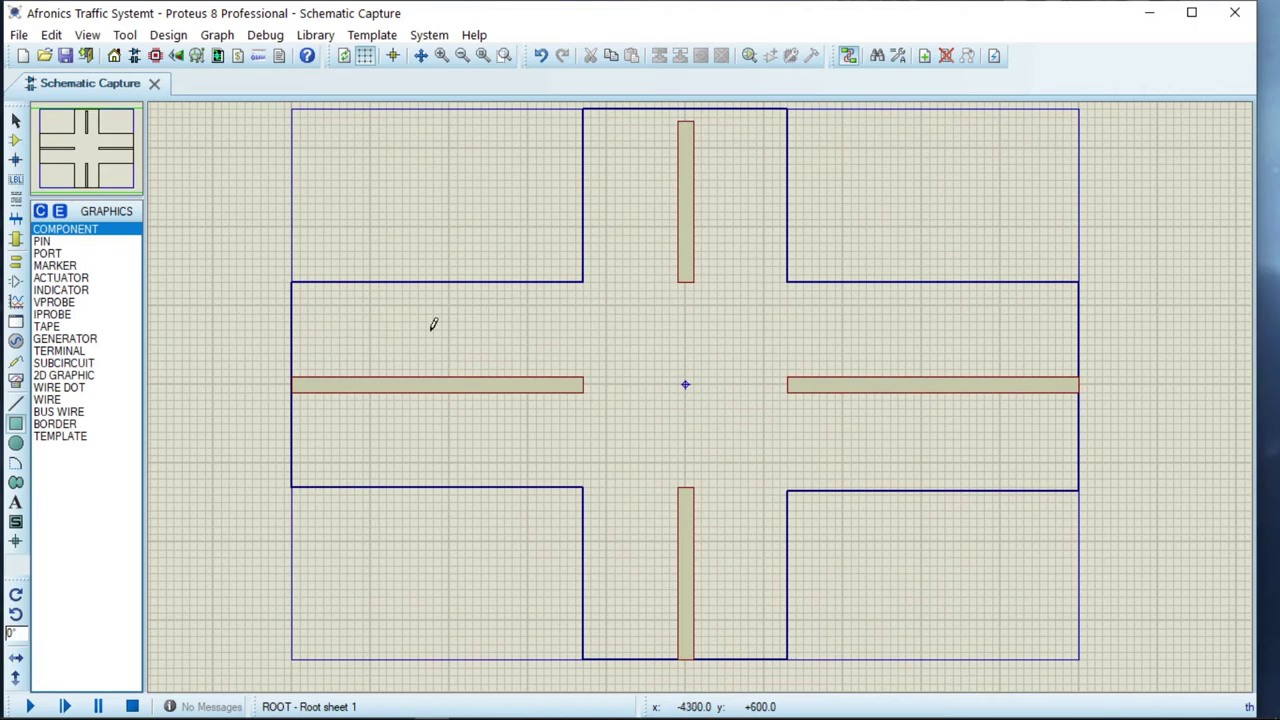
Draw a small horizontal lane-dash box, 400 by 100 th, in the empty upper-right corner block outside the road
{"action": "left_click", "coordinate": [15, 426]}
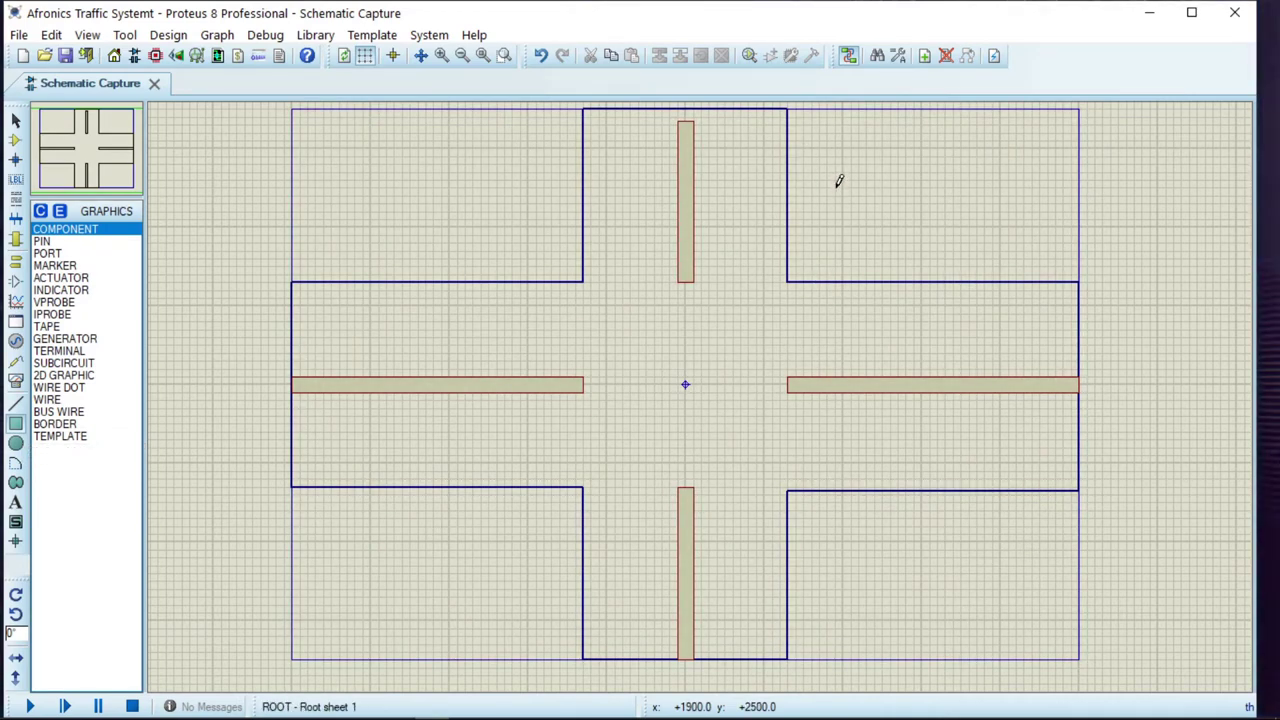
{"action": "left_click_drag", "start_coordinate": [838, 186], "coordinate": [860, 187]}
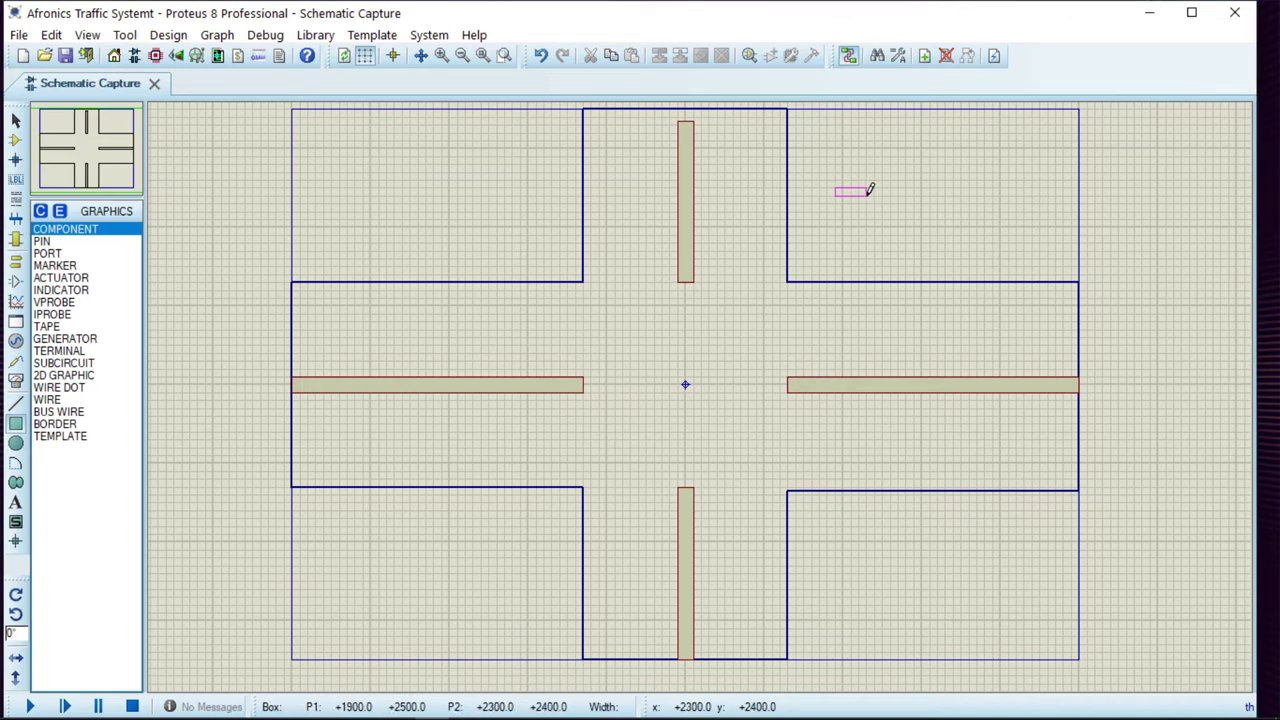
{"action": "left_click_drag", "start_coordinate": [867, 195], "coordinate": [867, 196]}
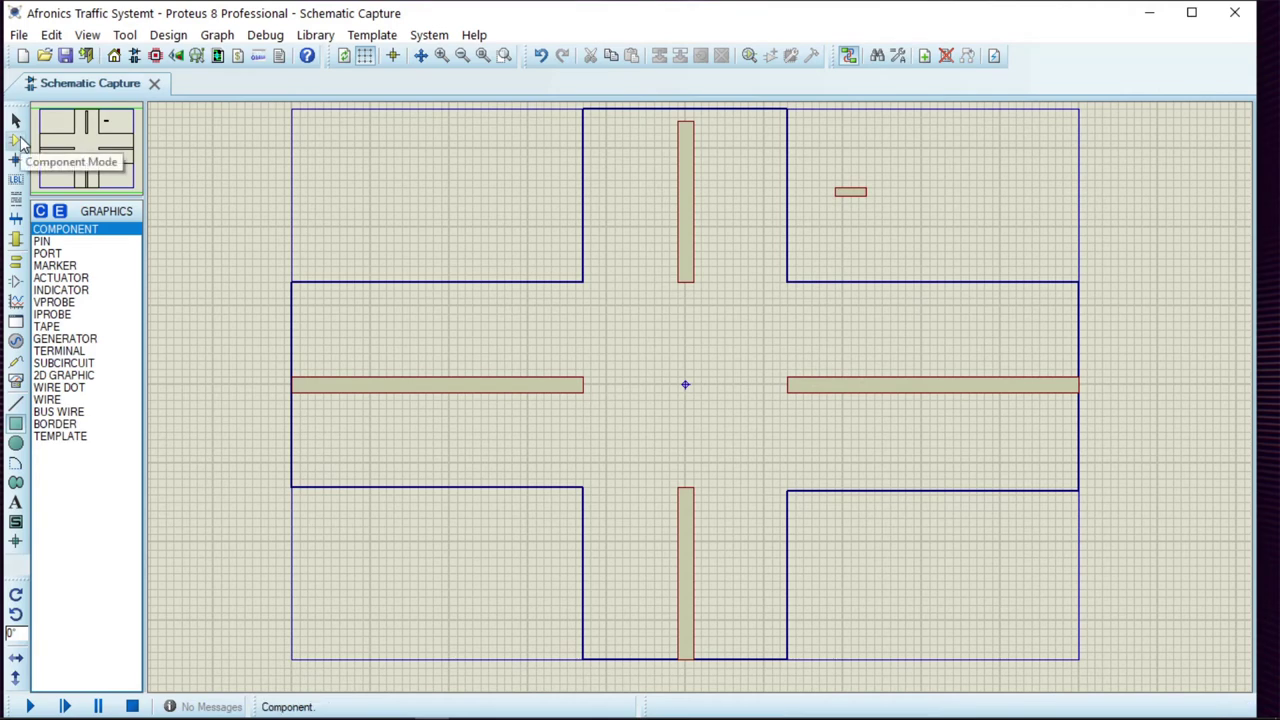
Block-copy the small dash box six times in a row along the right arm's upper lane, spaced about 600 th apart
{"action": "left_click", "coordinate": [17, 140]}
{"action": "left_click_drag", "start_coordinate": [828, 160], "coordinate": [885, 218]}
{"action": "right_click", "coordinate": [863, 182]}
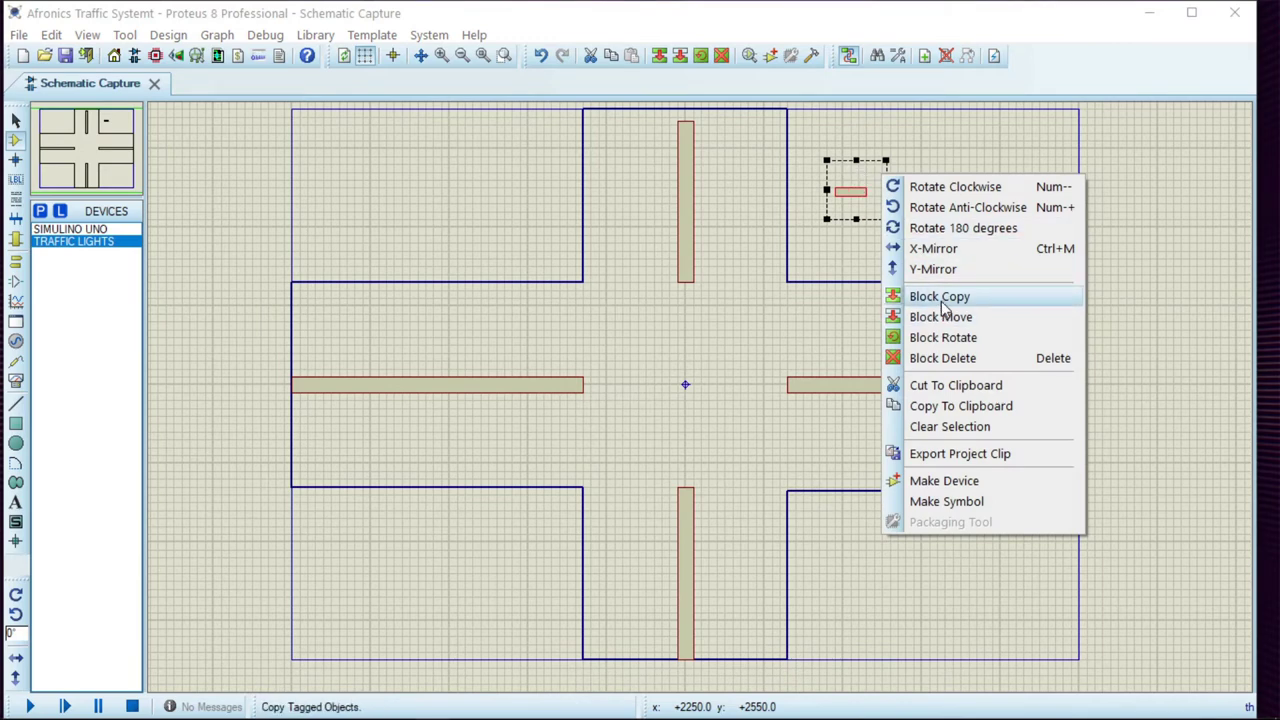
{"action": "left_click", "coordinate": [943, 300]}
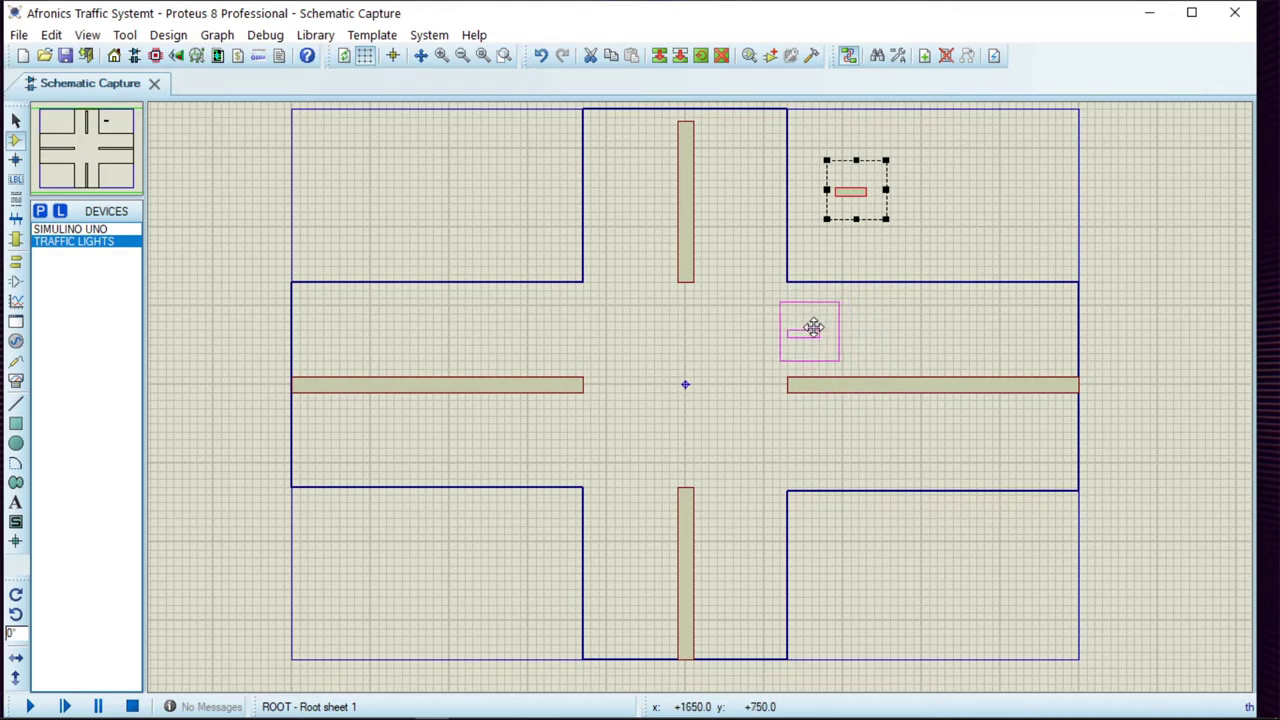
{"action": "left_click", "coordinate": [813, 327]}
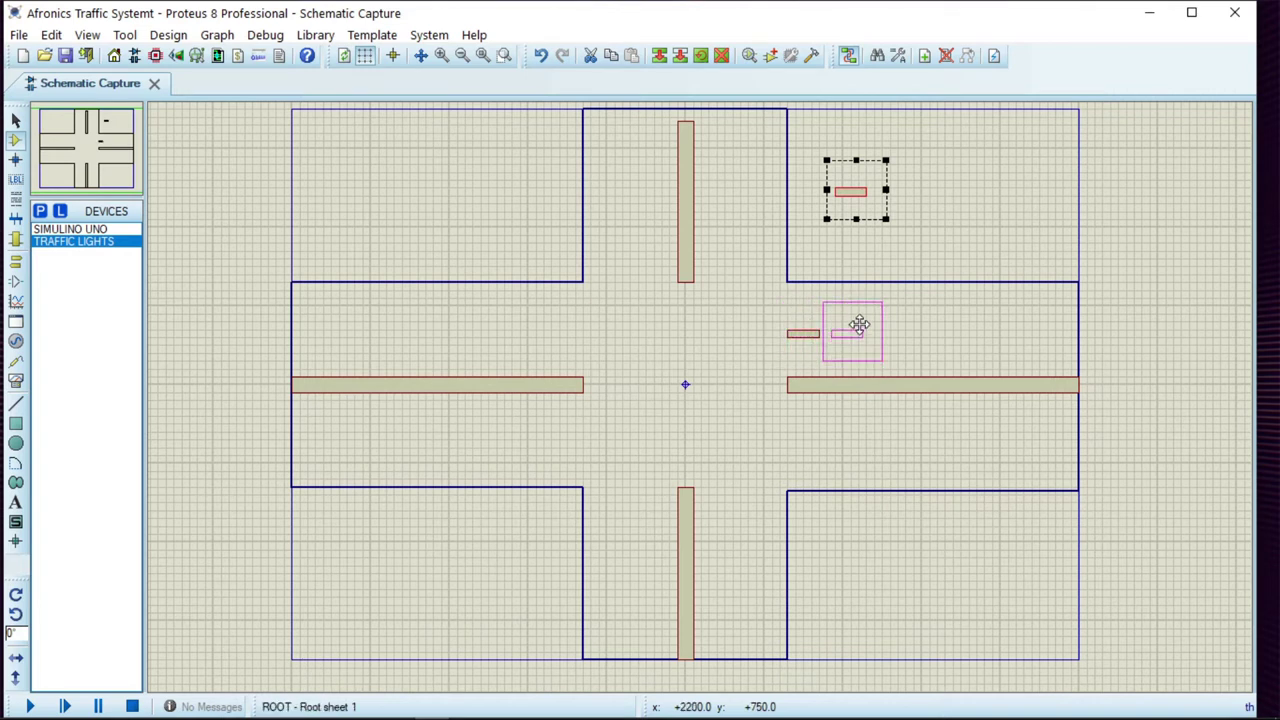
{"action": "left_click", "coordinate": [863, 325]}
{"action": "left_click", "coordinate": [910, 326]}
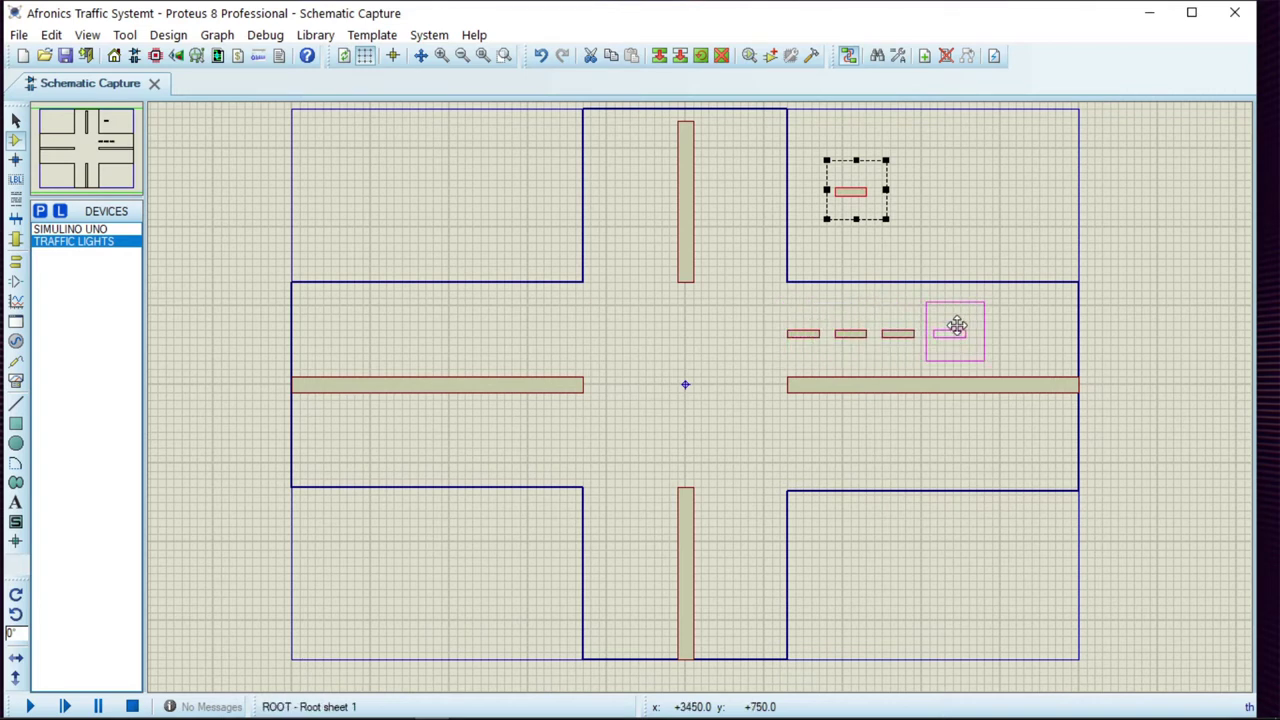
{"action": "left_click", "coordinate": [955, 325]}
{"action": "left_click", "coordinate": [1002, 323]}
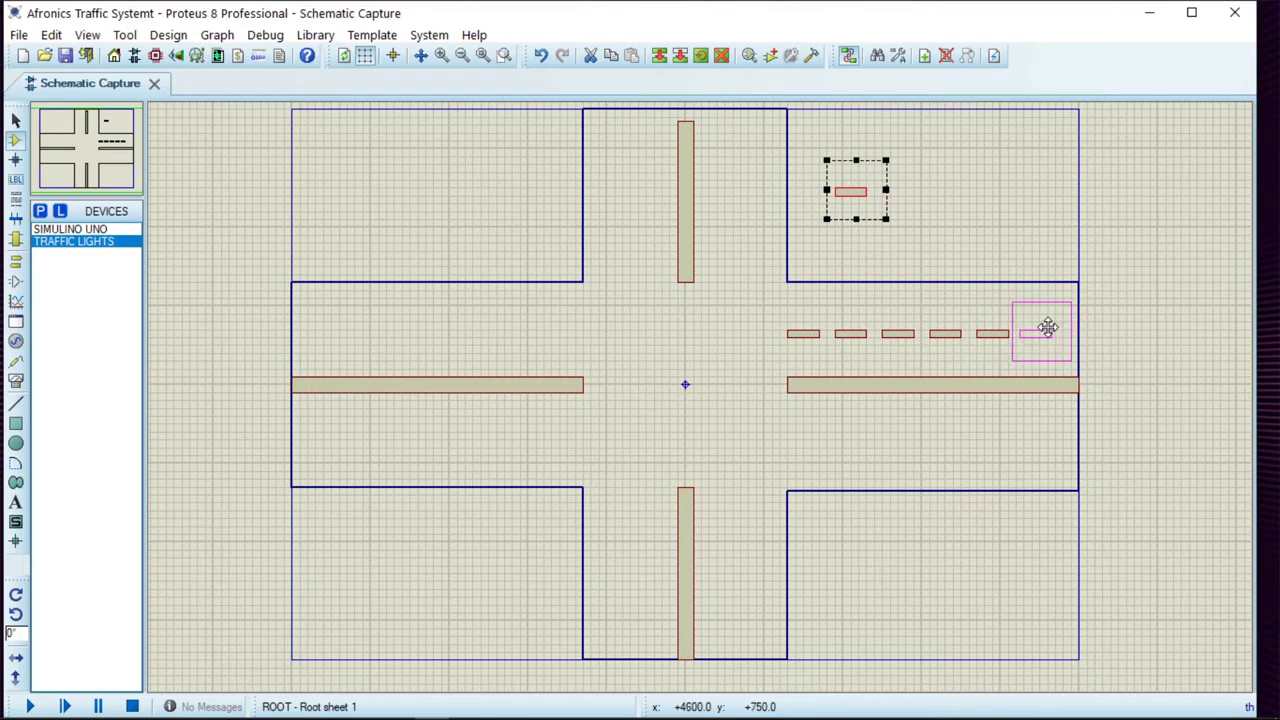
{"action": "left_click", "coordinate": [1046, 326]}
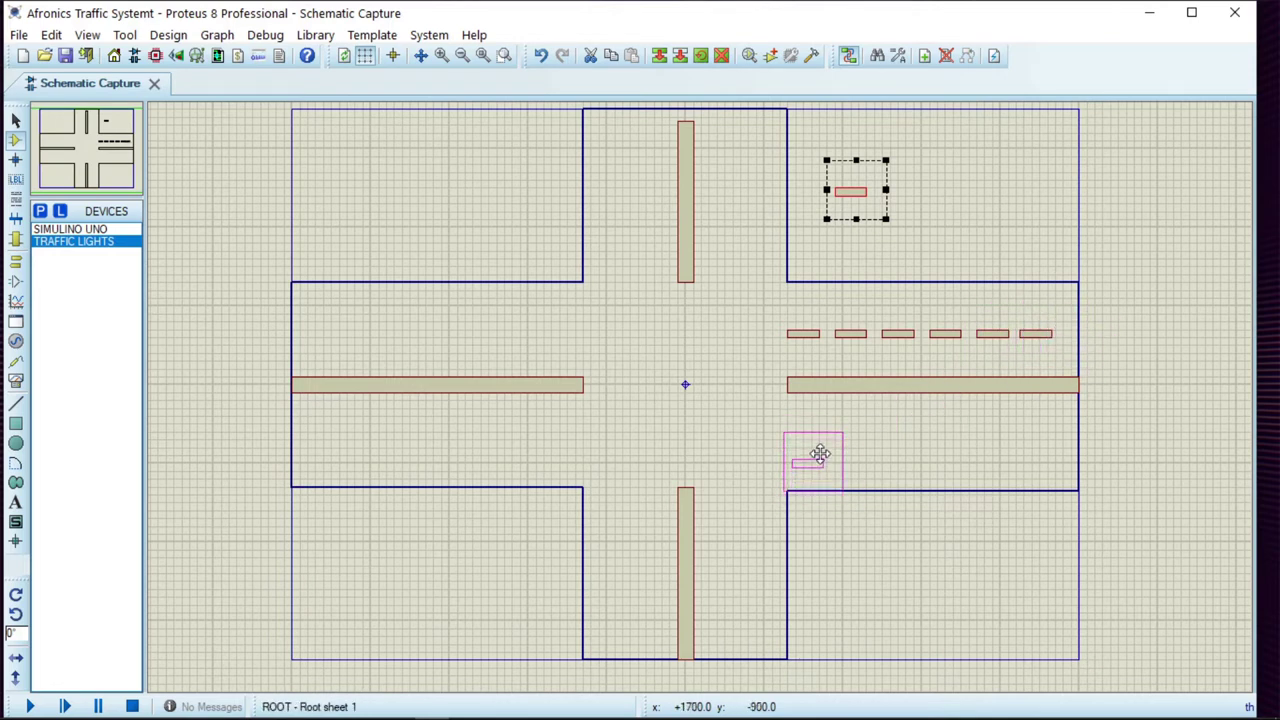
Place six more dash copies in a row along the right arm's lower lane, below the divider
{"action": "left_click", "coordinate": [815, 437]}
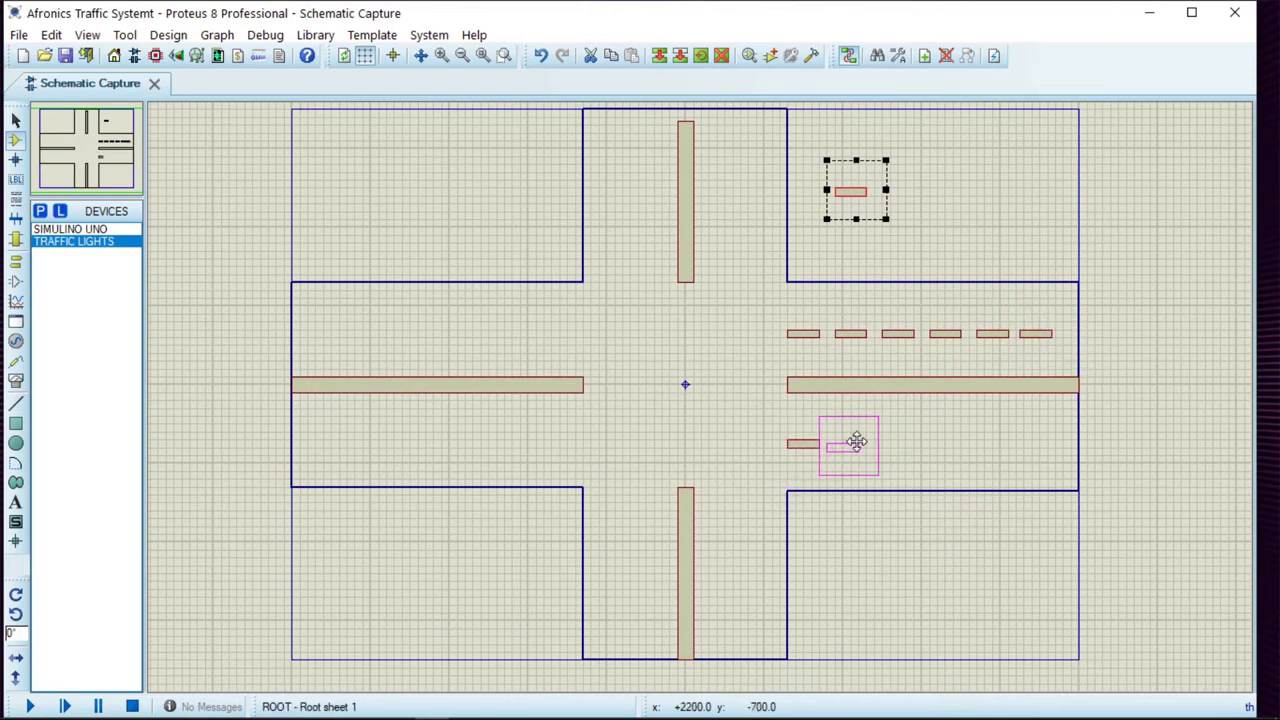
{"action": "left_click", "coordinate": [860, 437]}
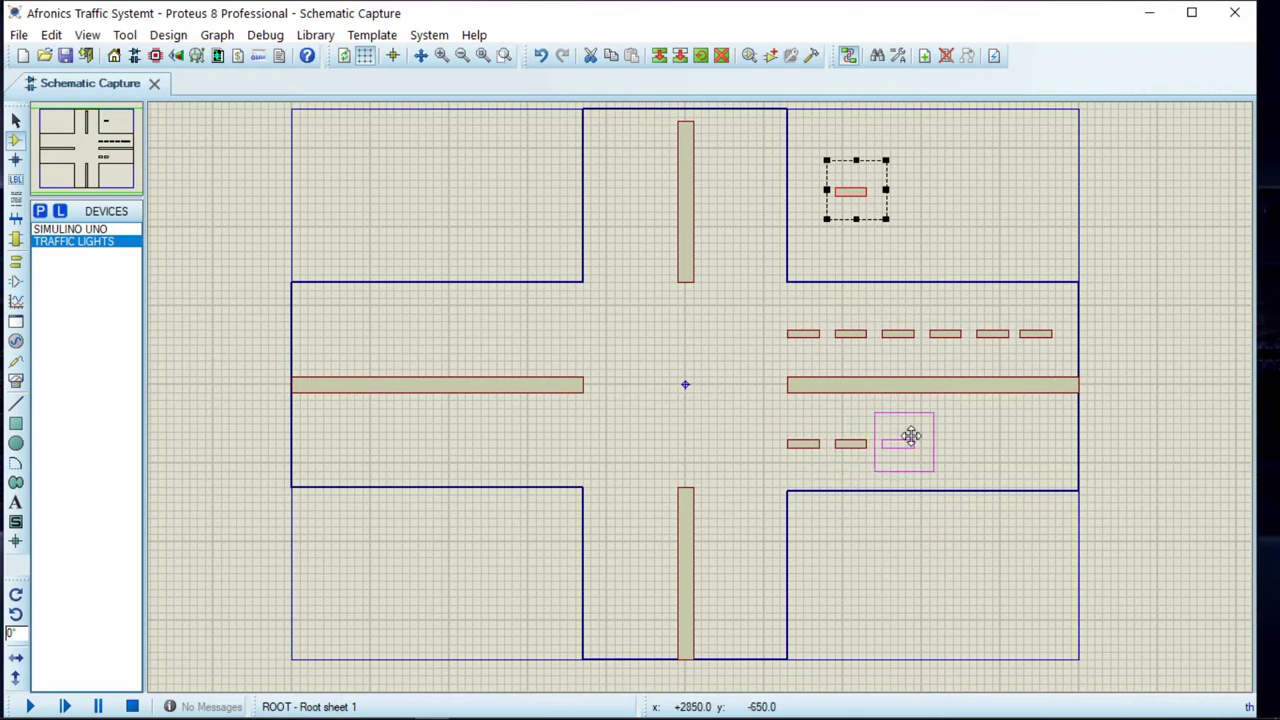
{"action": "left_click", "coordinate": [907, 437]}
{"action": "left_click", "coordinate": [958, 437]}
{"action": "left_click", "coordinate": [1004, 437]}
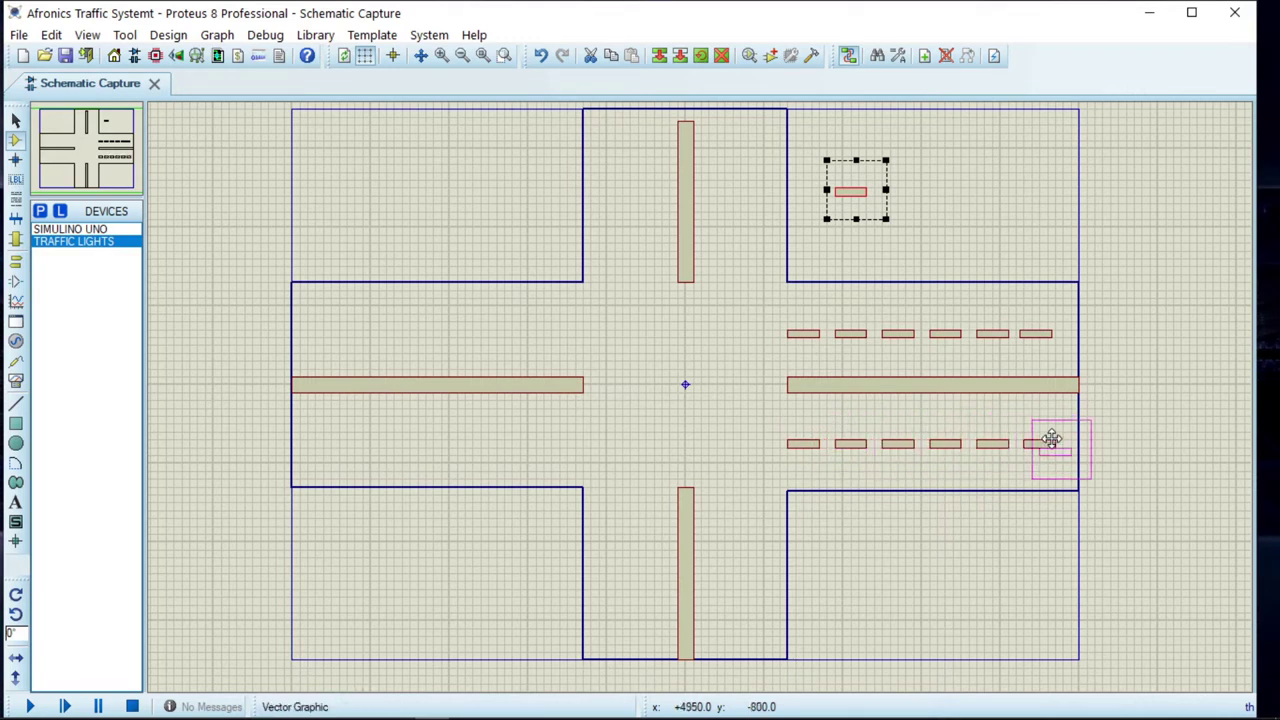
{"action": "left_click", "coordinate": [1050, 437]}
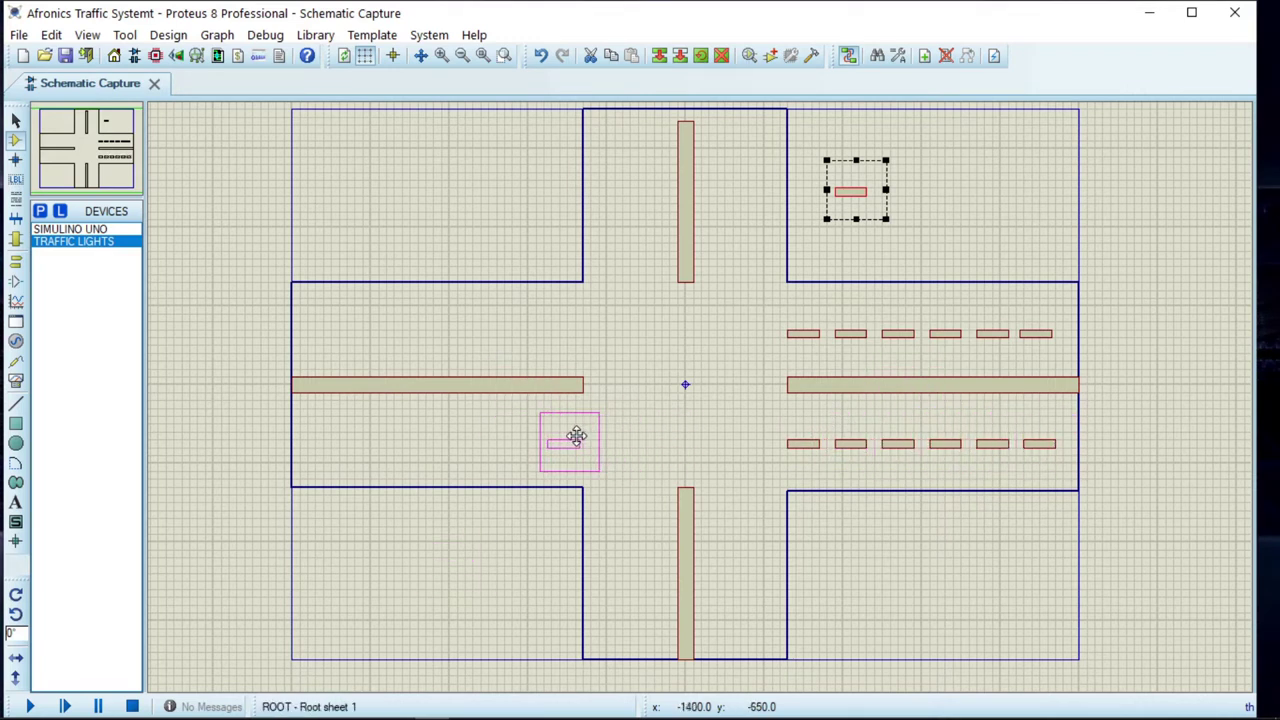
Place six dash copies along the left arm's lower lane, starting at the intersection and working outwards
{"action": "left_click", "coordinate": [578, 437]}
{"action": "left_click", "coordinate": [531, 437]}
{"action": "left_click", "coordinate": [484, 437]}
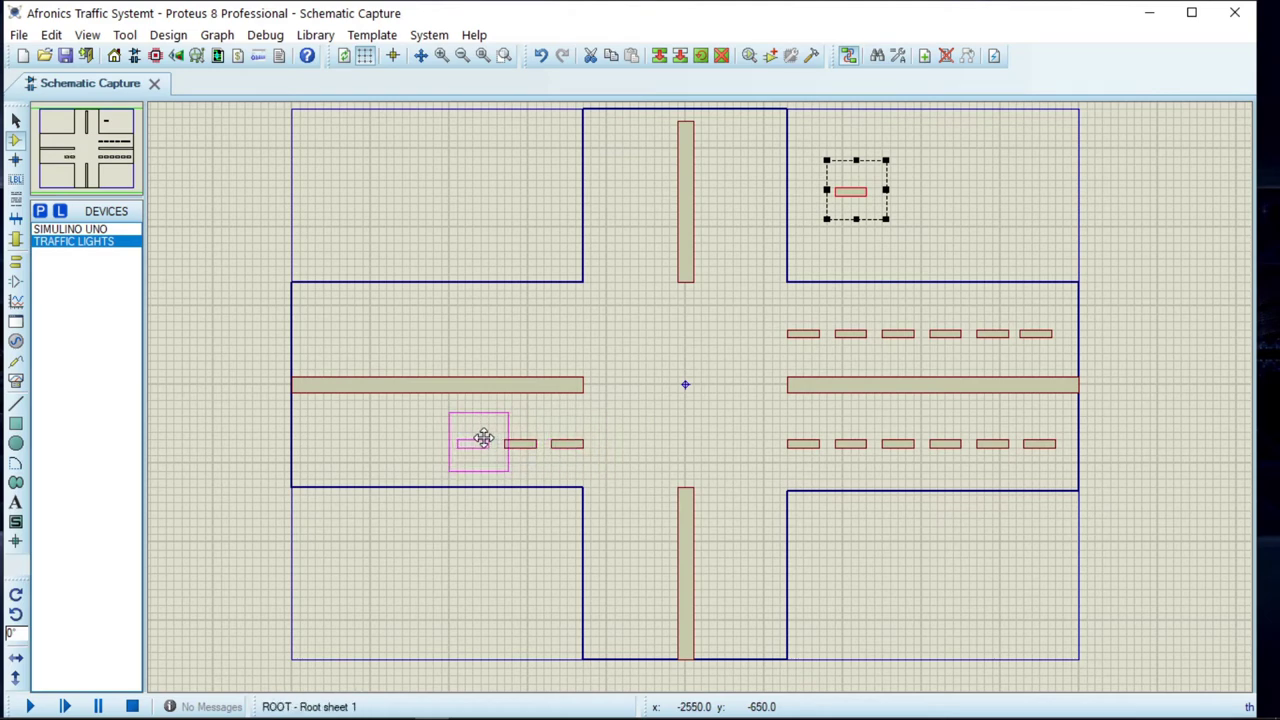
{"action": "left_click", "coordinate": [436, 437]}
{"action": "left_click", "coordinate": [389, 437]}
{"action": "left_click", "coordinate": [342, 437]}
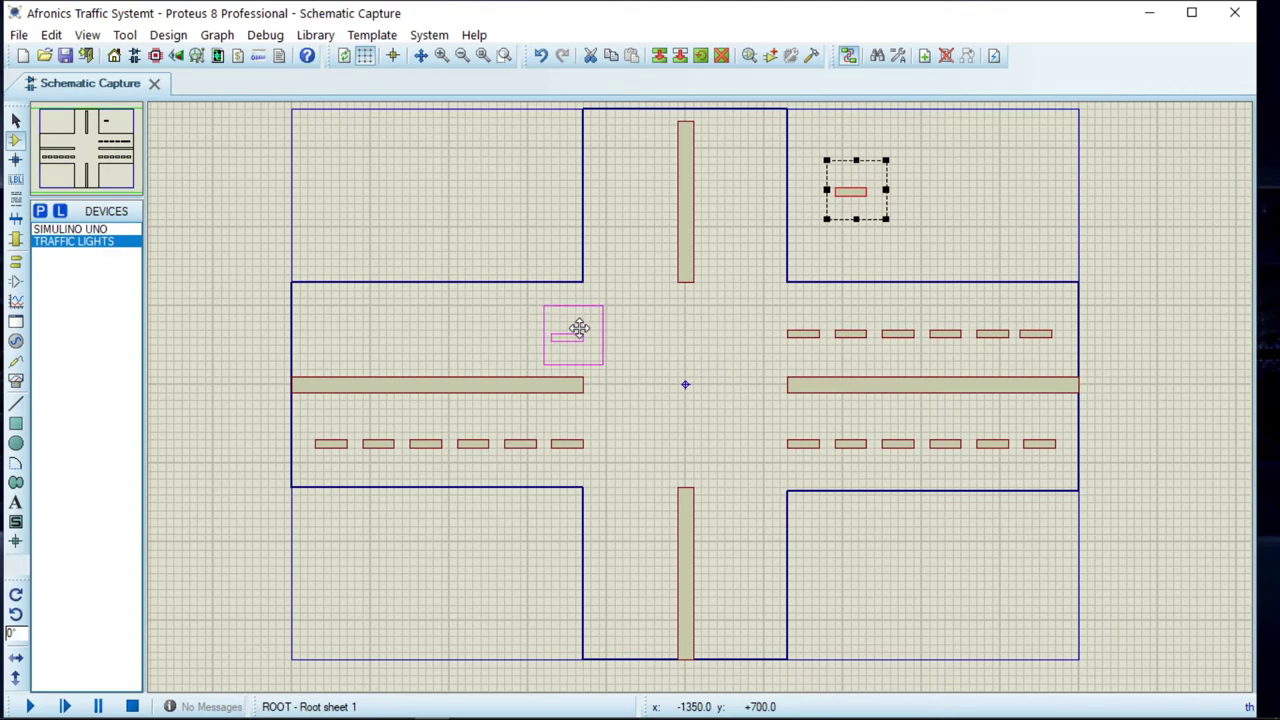
Place six dash copies along the left arm's upper lane, aligned with the right arm's upper row, and end the copying
{"action": "left_click", "coordinate": [579, 328]}
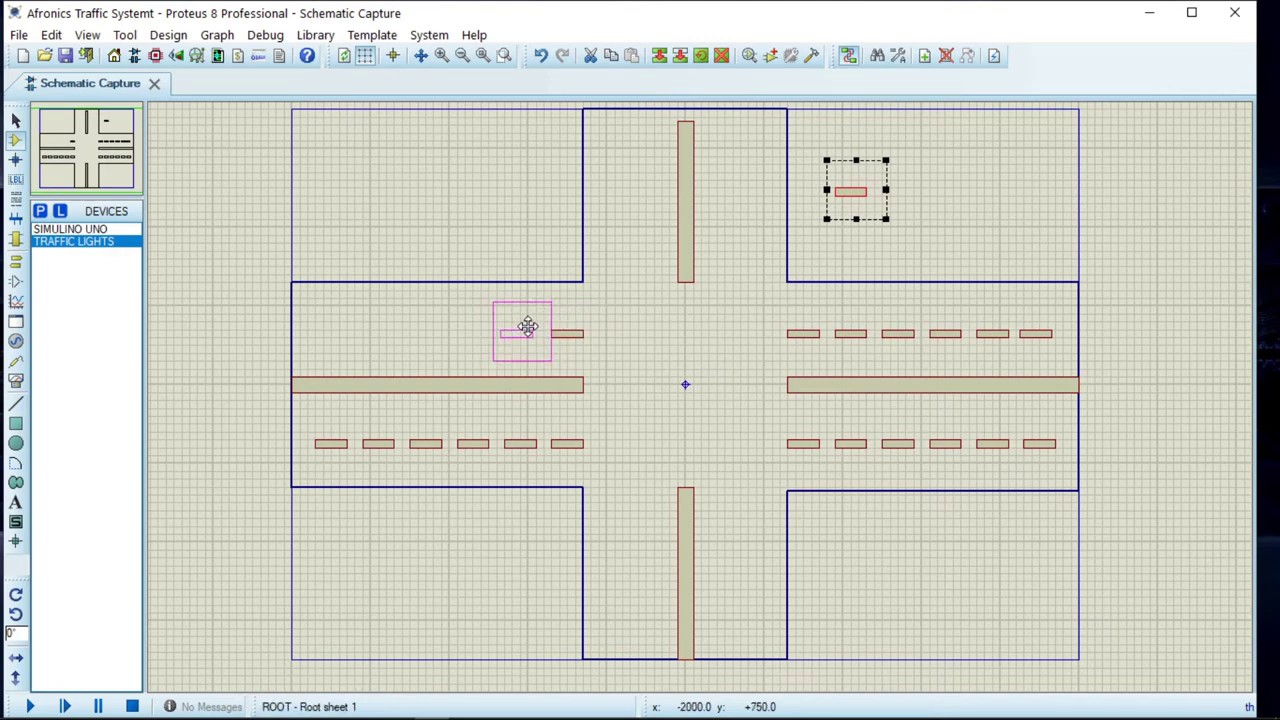
{"action": "left_click", "coordinate": [527, 326]}
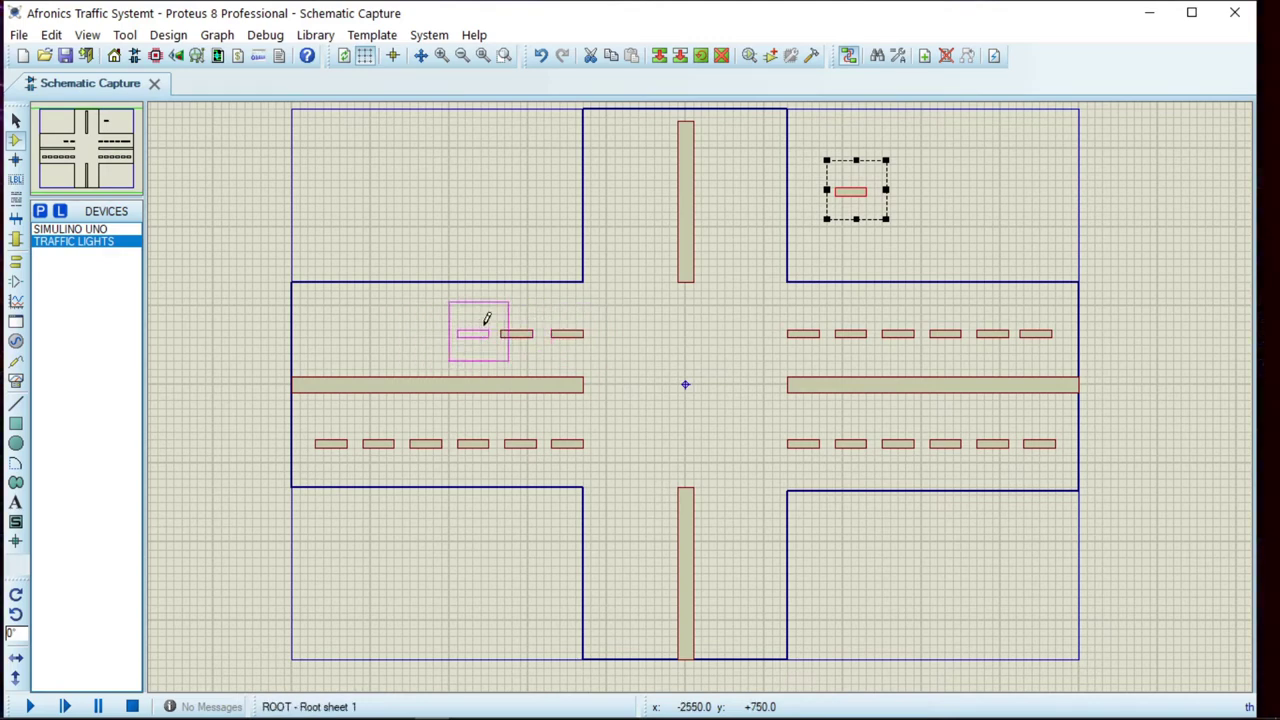
{"action": "left_click", "coordinate": [487, 319]}
{"action": "left_click", "coordinate": [437, 325]}
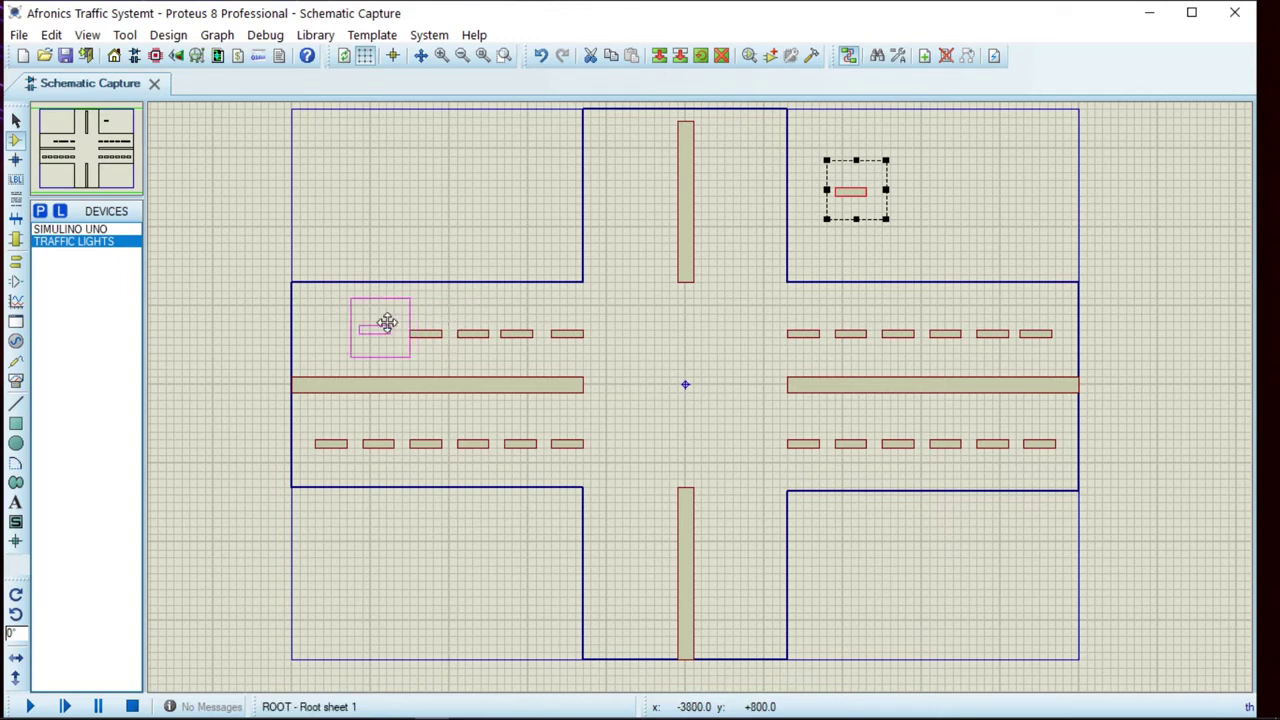
{"action": "left_click", "coordinate": [331, 328]}
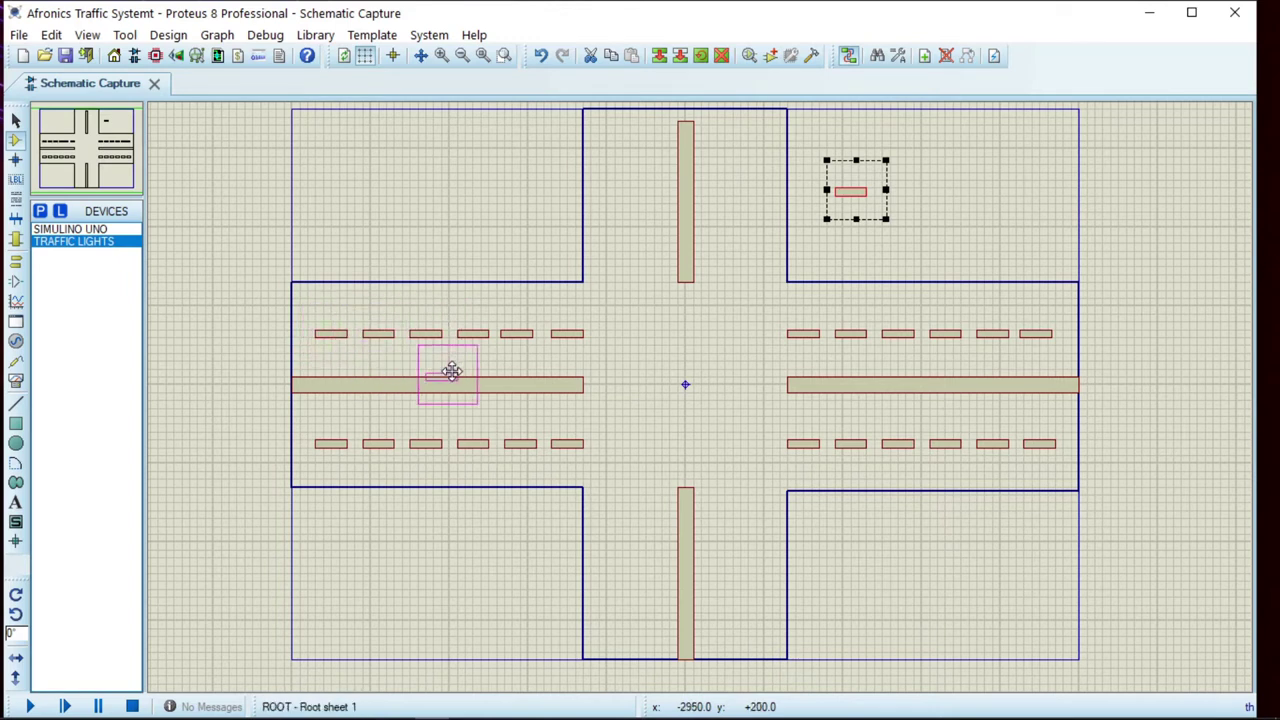
{"action": "right_click", "coordinate": [920, 214]}
Rotate the original dash box anti-clockwise and block-copy it four times up the upper arm, on the right side of the divider
{"action": "right_click", "coordinate": [867, 196]}
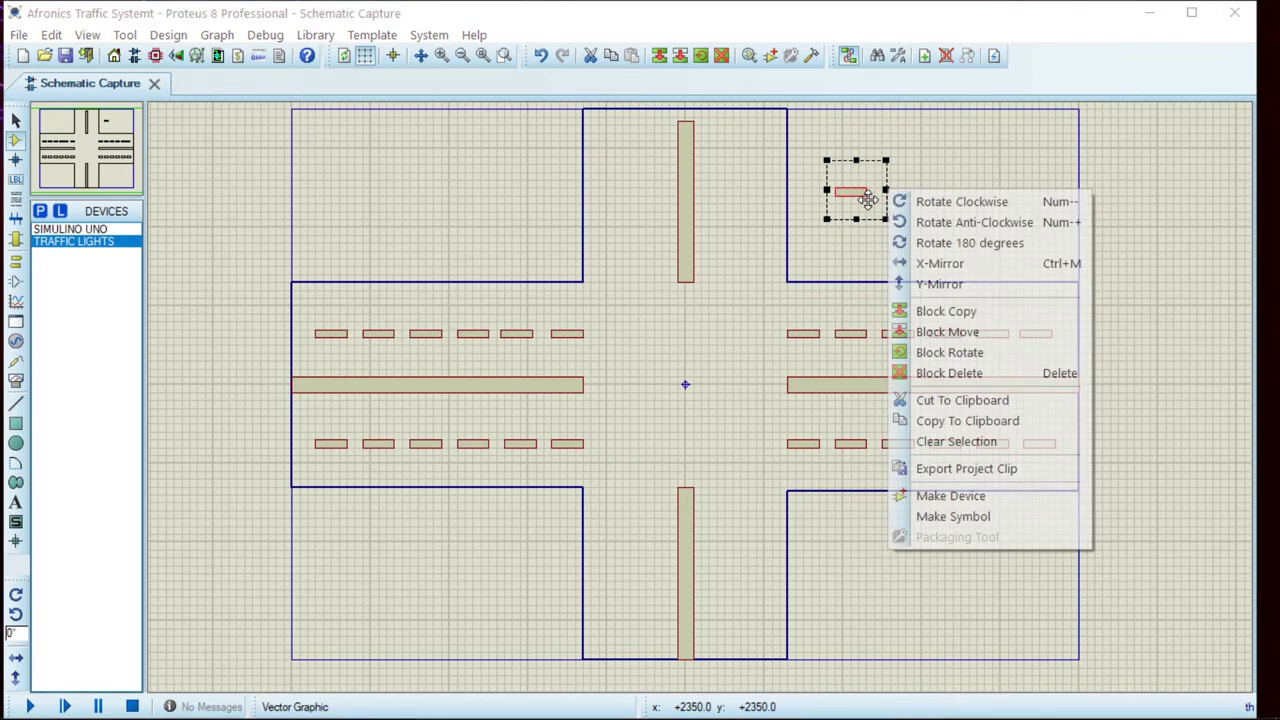
{"action": "left_click", "coordinate": [985, 222]}
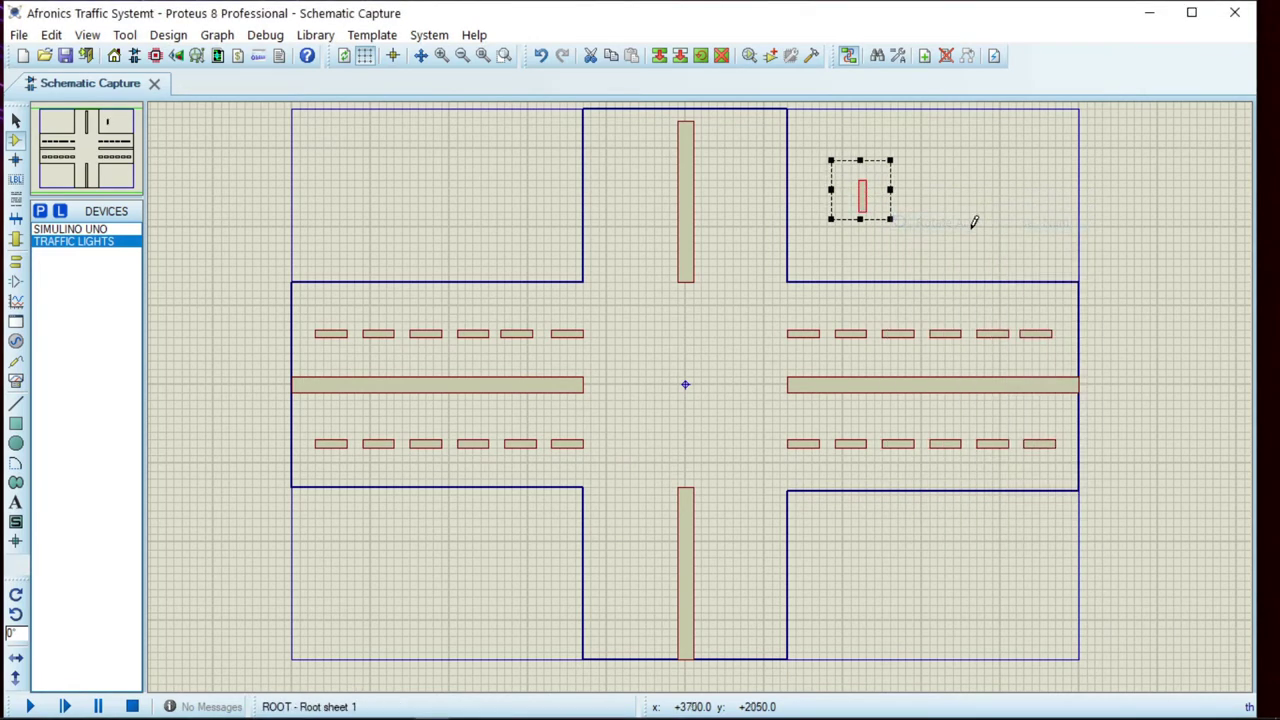
{"action": "right_click", "coordinate": [876, 189]}
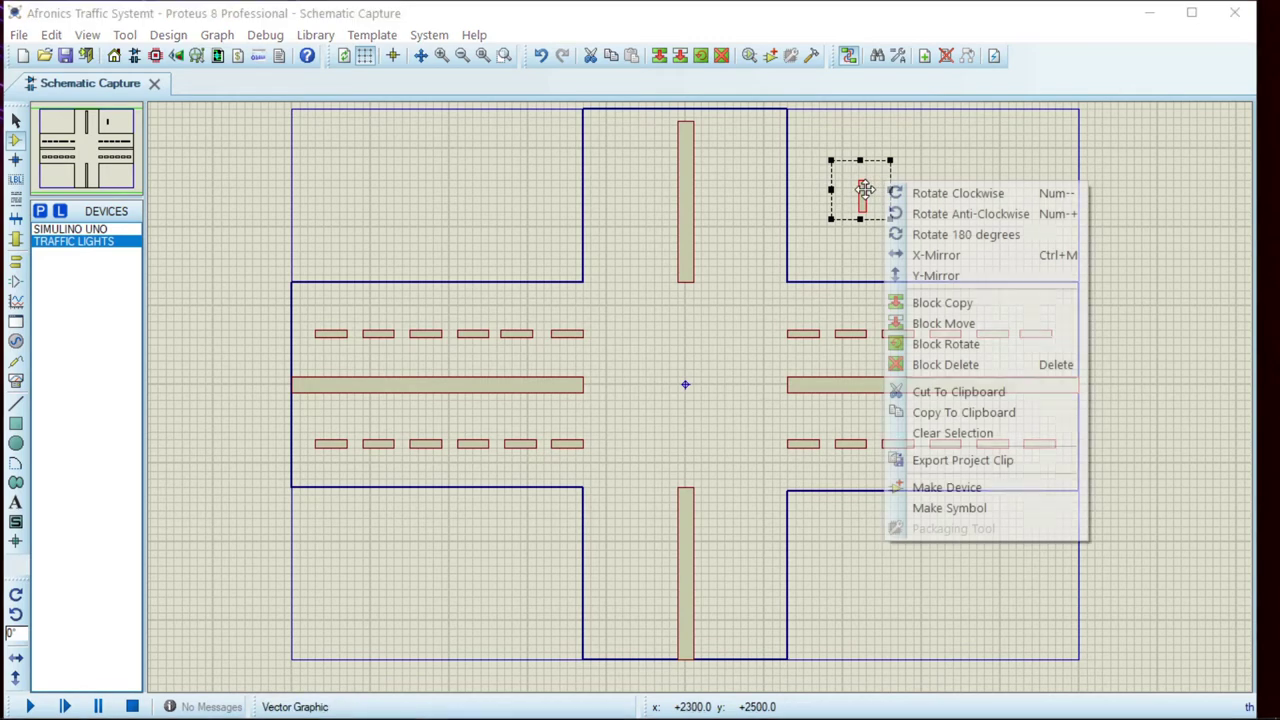
{"action": "left_click", "coordinate": [999, 302]}
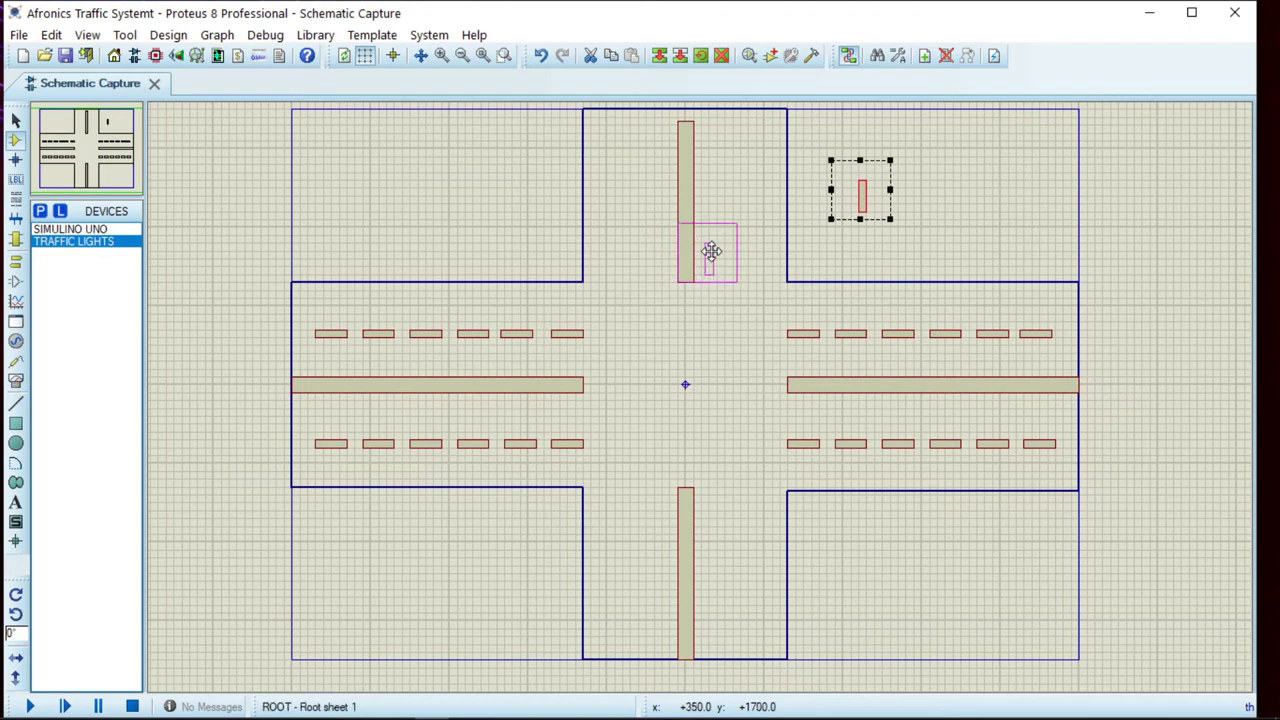
{"action": "left_click", "coordinate": [741, 258]}
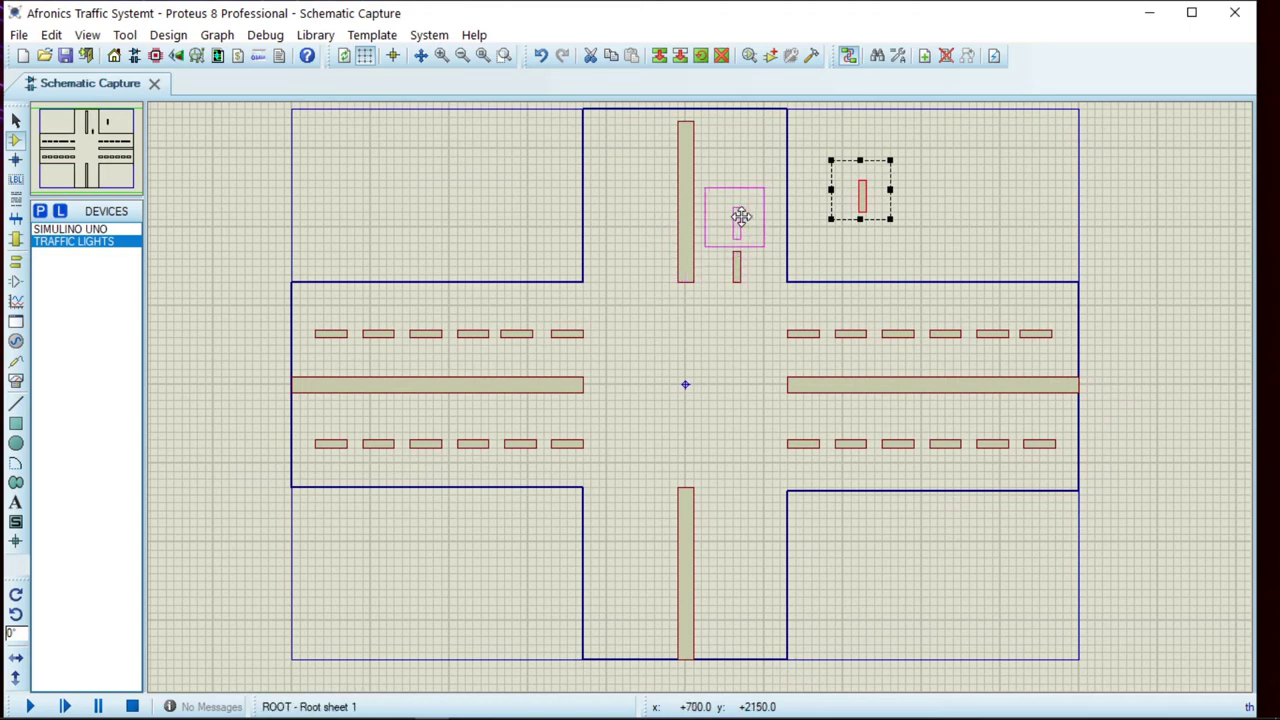
{"action": "left_click", "coordinate": [741, 212]}
{"action": "left_click", "coordinate": [741, 164]}
{"action": "left_click", "coordinate": [740, 117]}
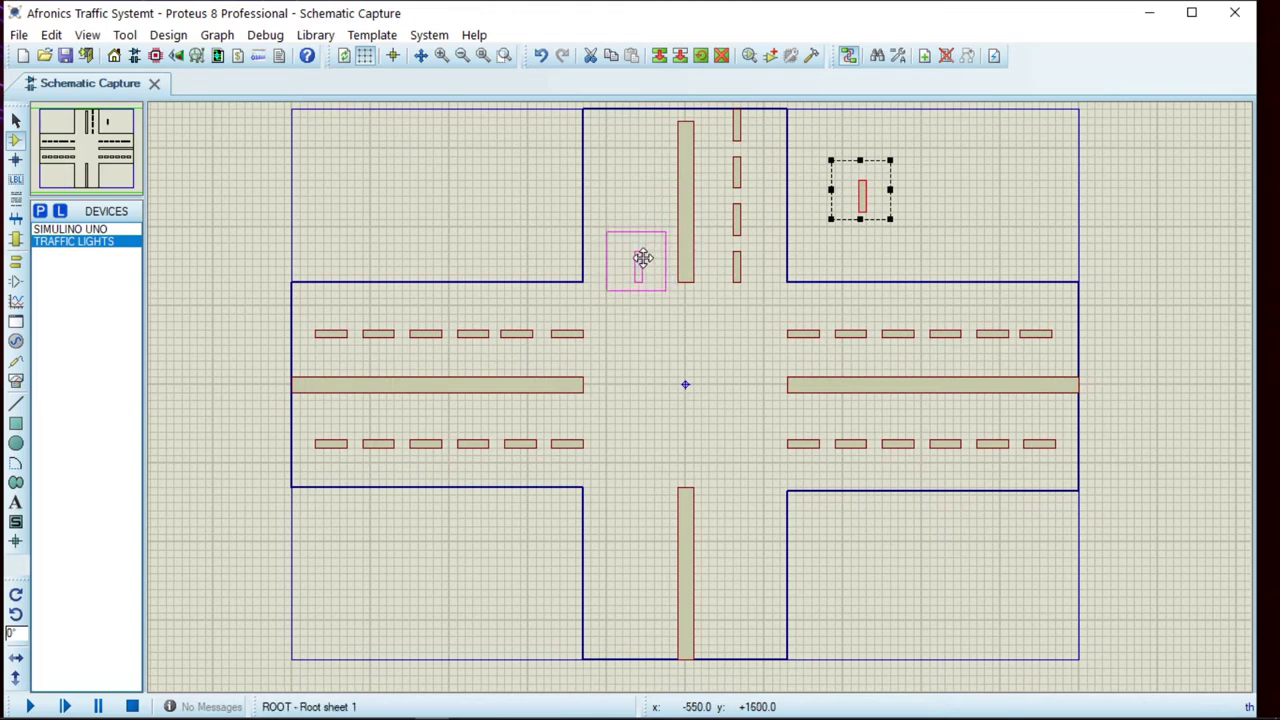
Place four vertical dash copies up the upper arm on the left side of its divider, level with the right-hand row
{"action": "left_click", "coordinate": [640, 258]}
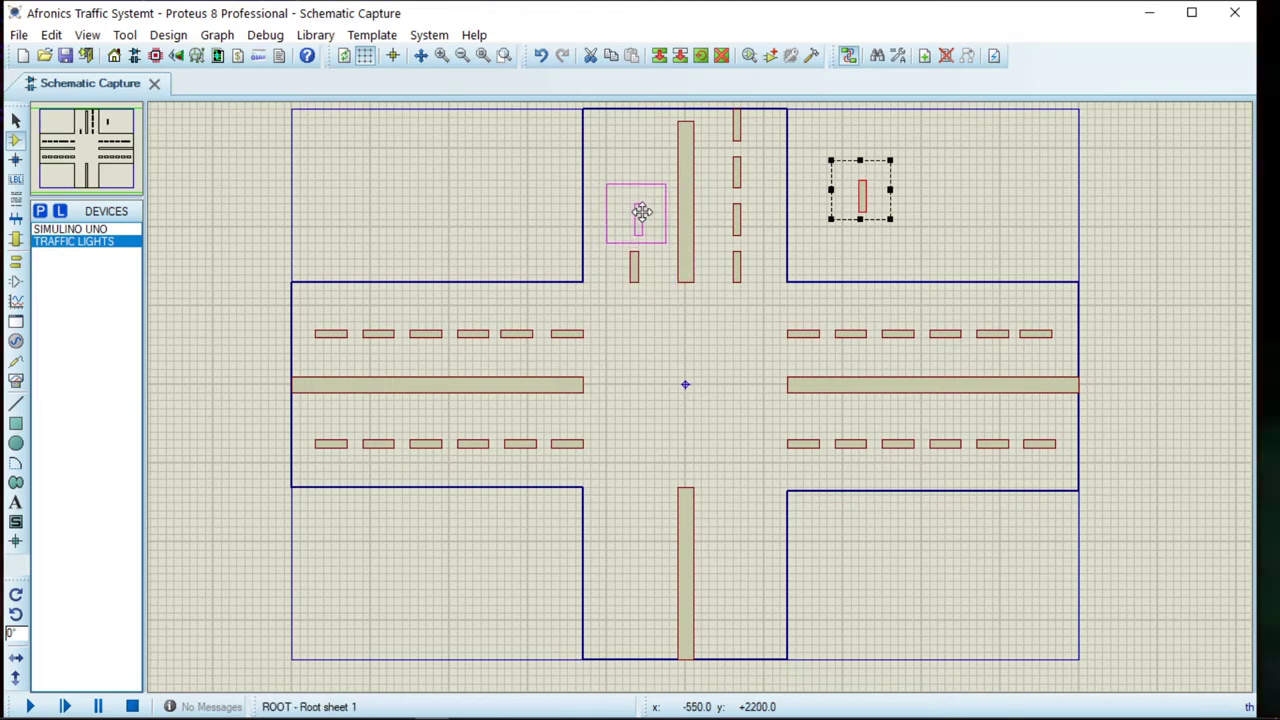
{"action": "left_click", "coordinate": [637, 211]}
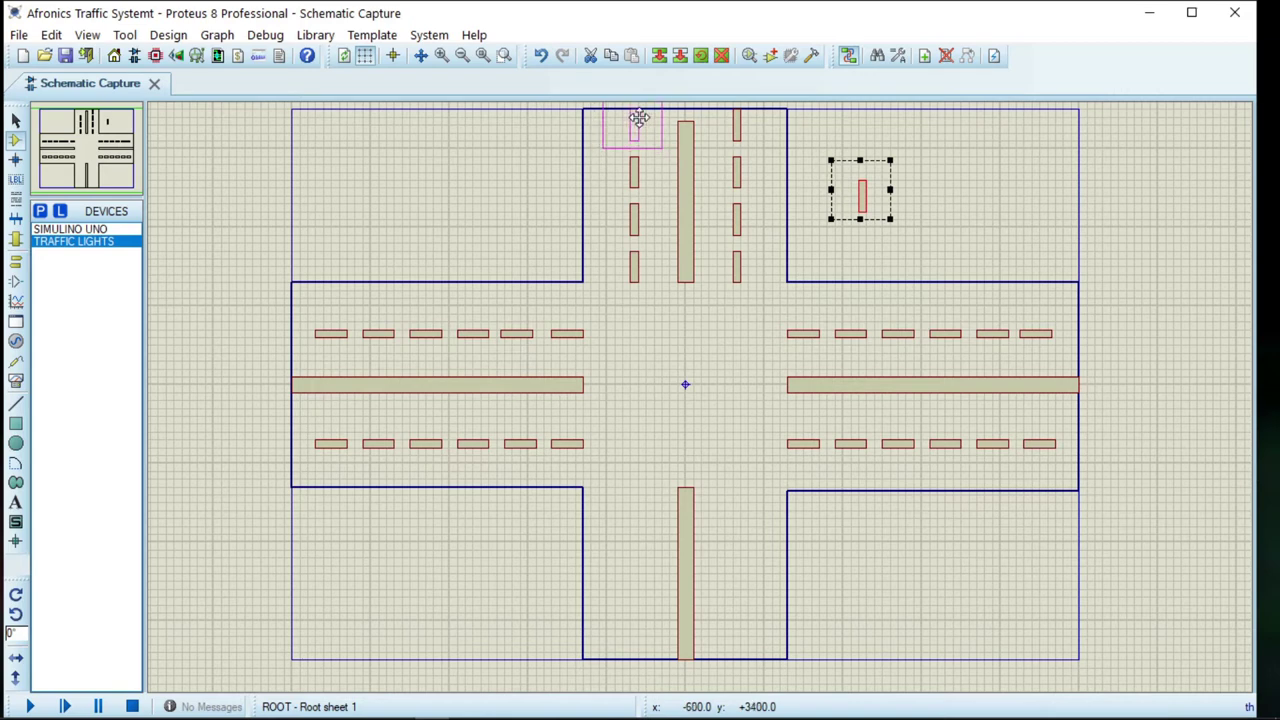
{"action": "left_click", "coordinate": [635, 122]}
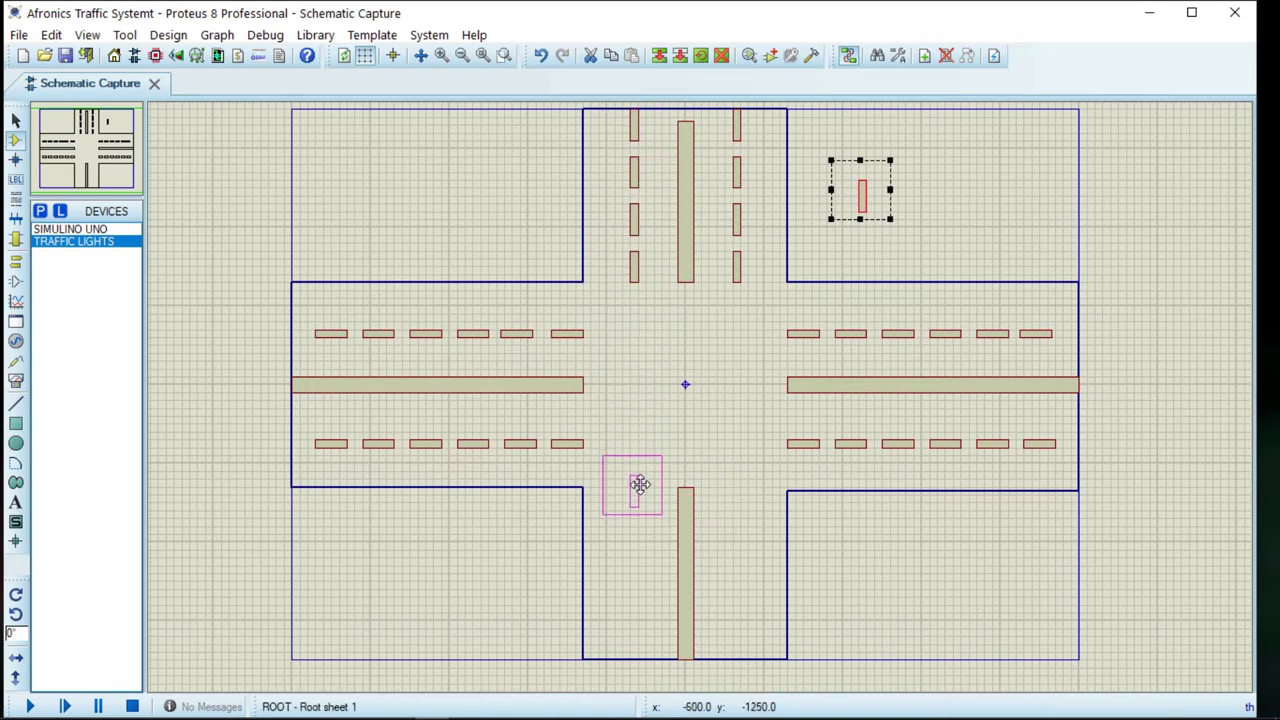
Place four vertical dash copies down the lower arm on the left side of its divider, ending at the sheet border
{"action": "left_click", "coordinate": [639, 494]}
{"action": "left_click", "coordinate": [631, 550]}
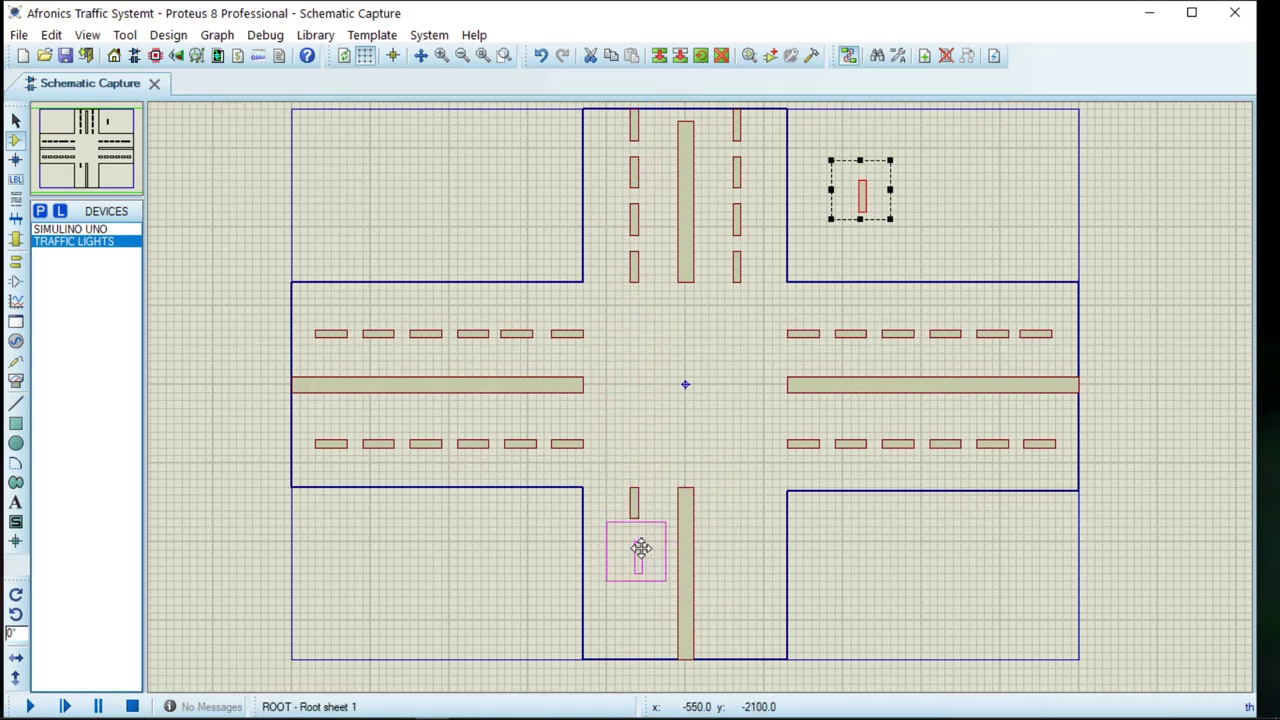
{"action": "left_click", "coordinate": [634, 609]}
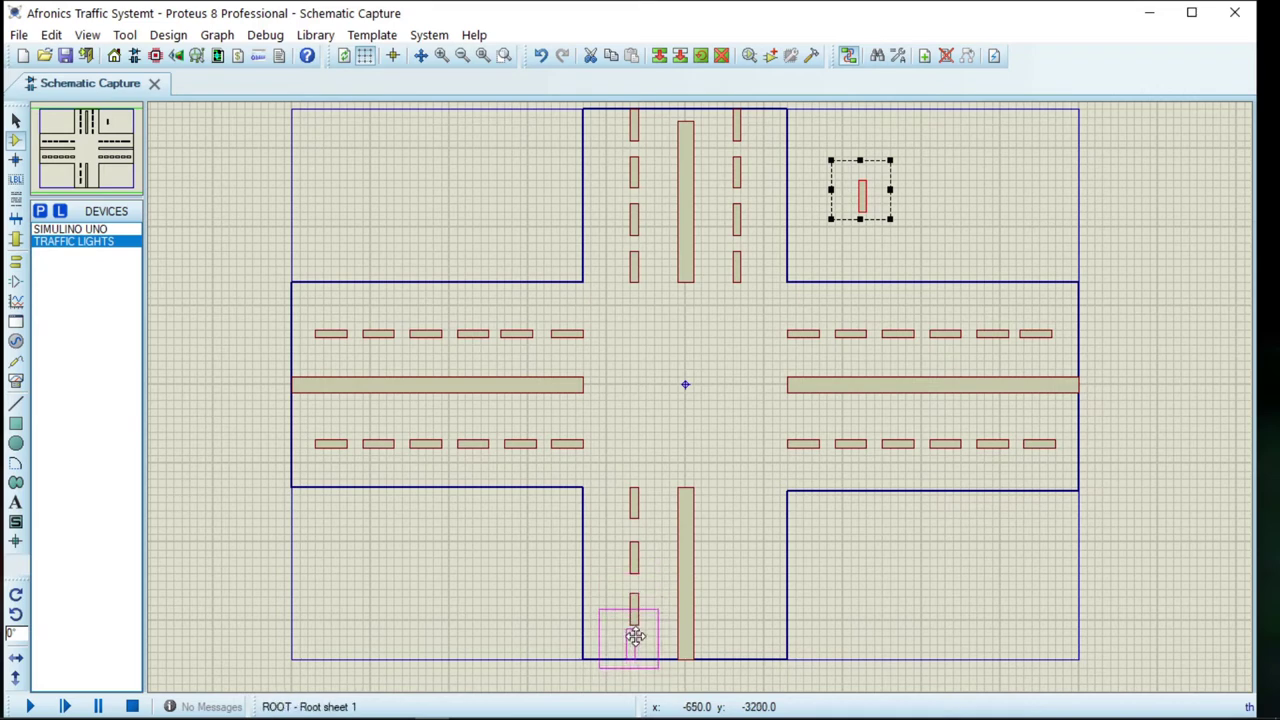
{"action": "left_click", "coordinate": [635, 637]}
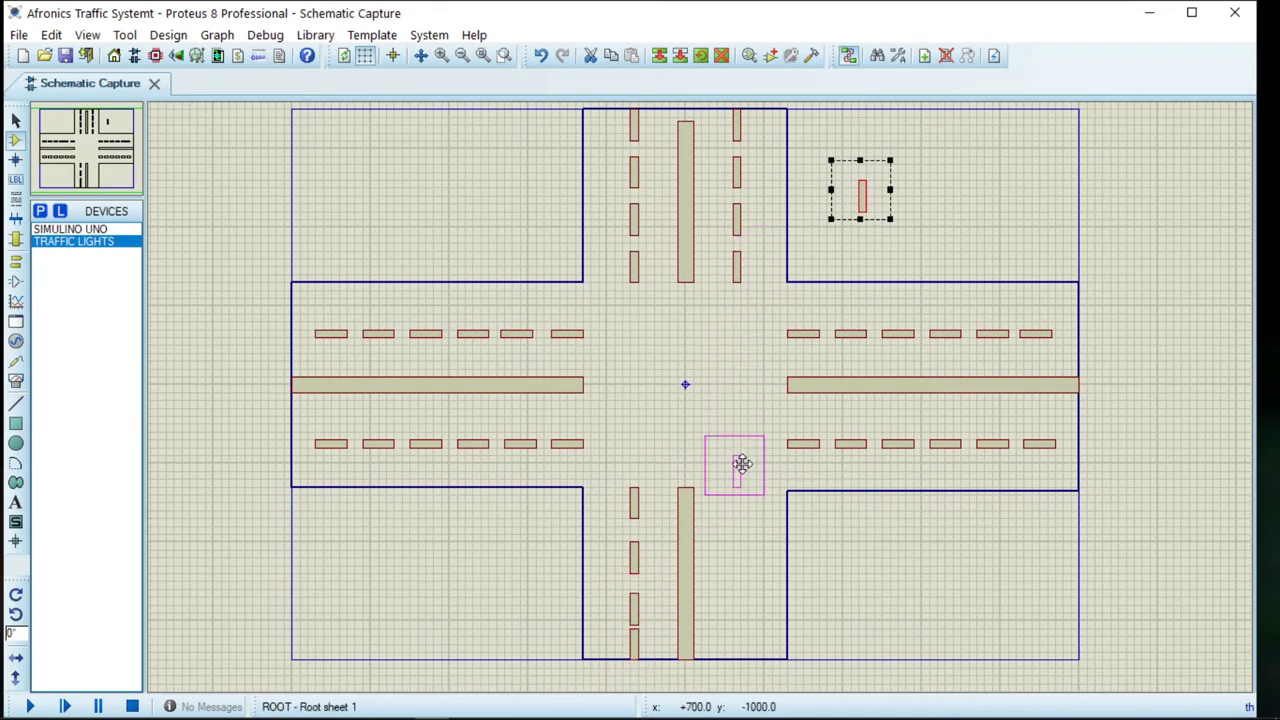
Place four vertical dash copies down the lower arm, right of its divider, and delete the leftover original dash
{"action": "left_click", "coordinate": [741, 500]}
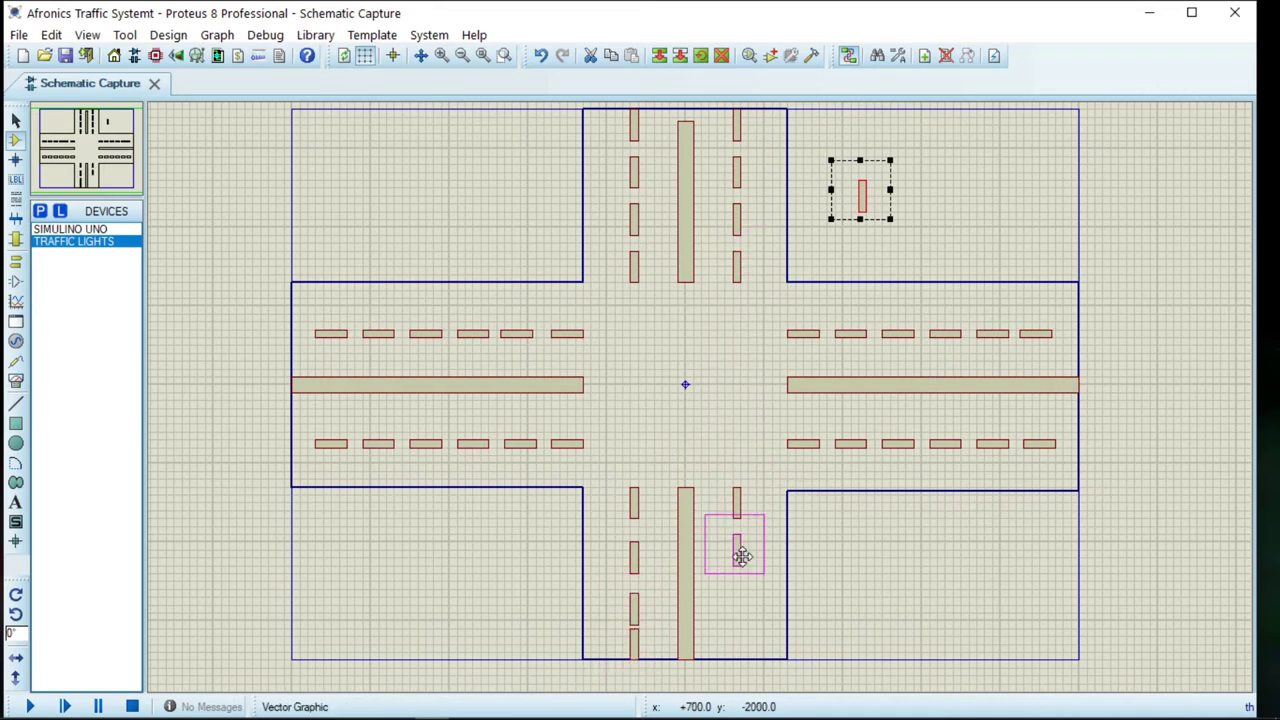
{"action": "left_click", "coordinate": [741, 553]}
{"action": "left_click", "coordinate": [739, 598]}
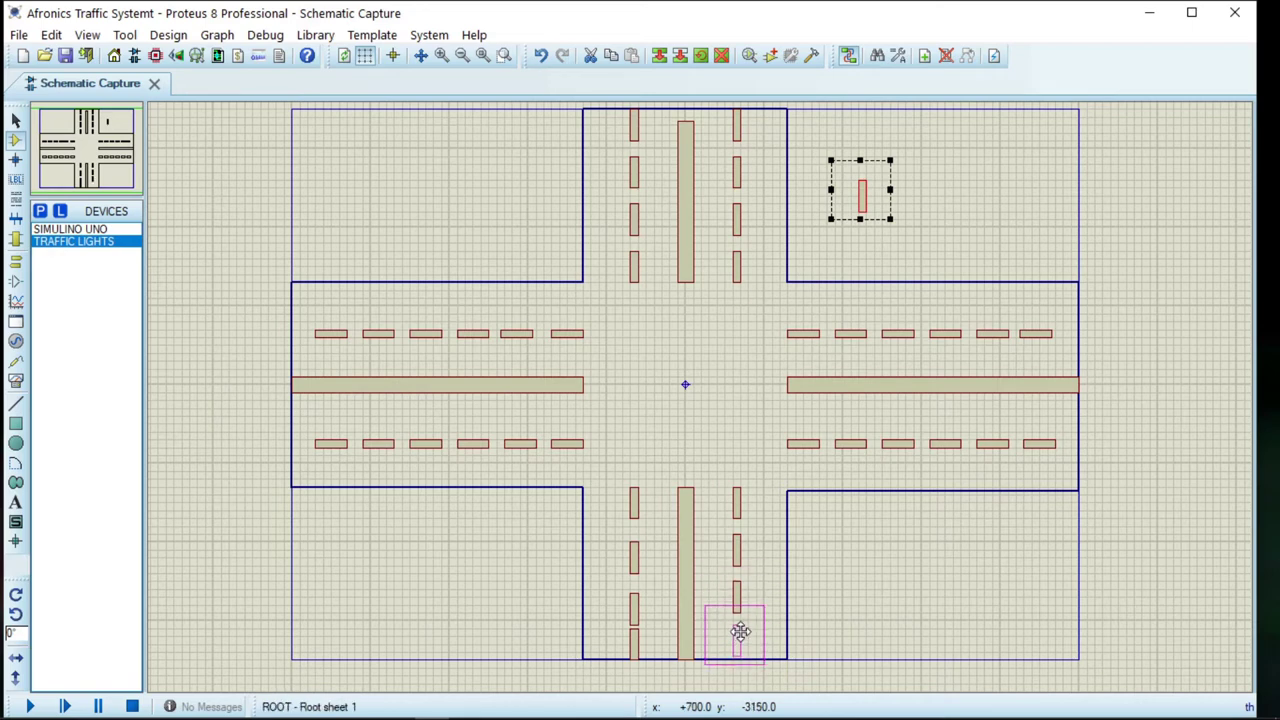
{"action": "left_click", "coordinate": [740, 632]}
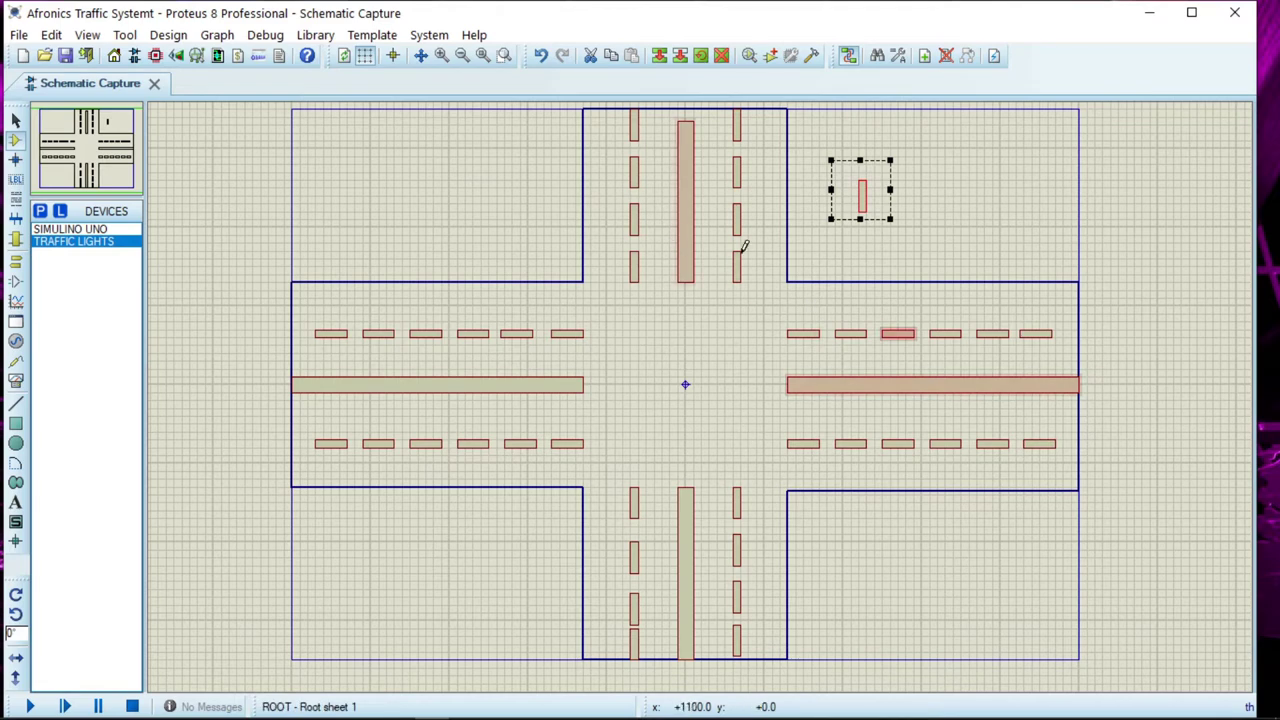
{"action": "right_click", "coordinate": [868, 192]}
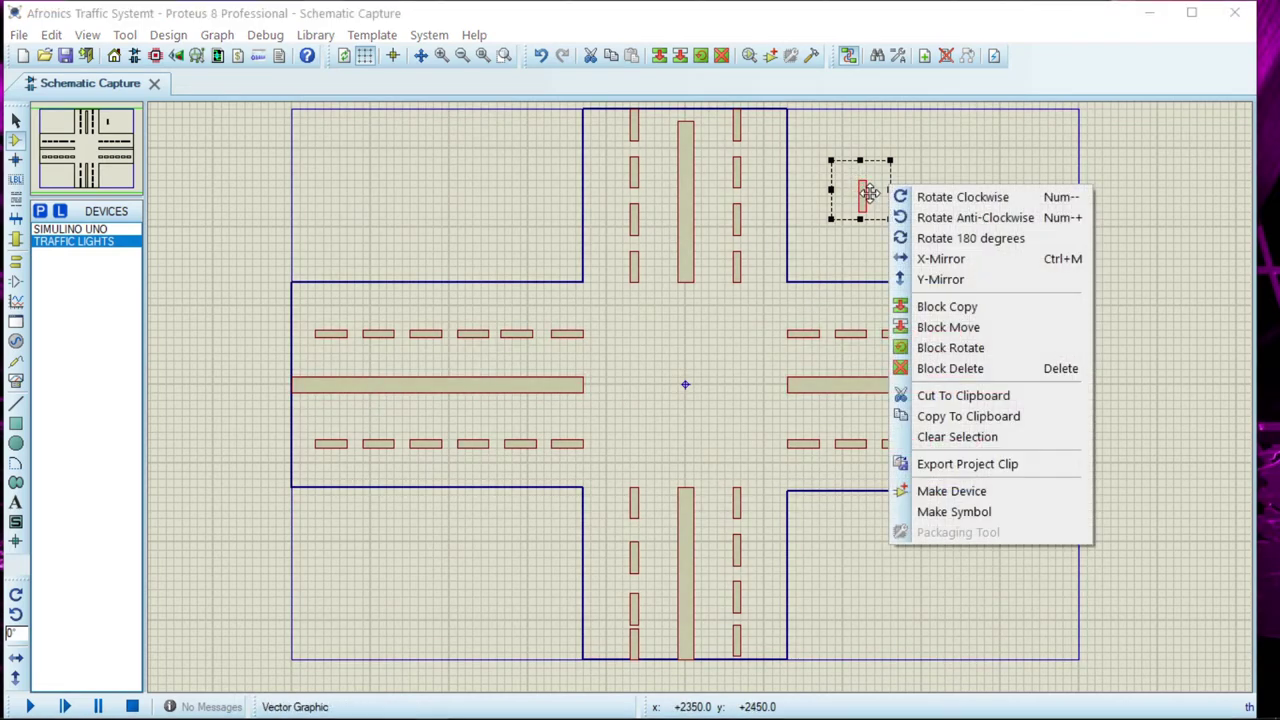
{"action": "left_click", "coordinate": [1000, 369]}
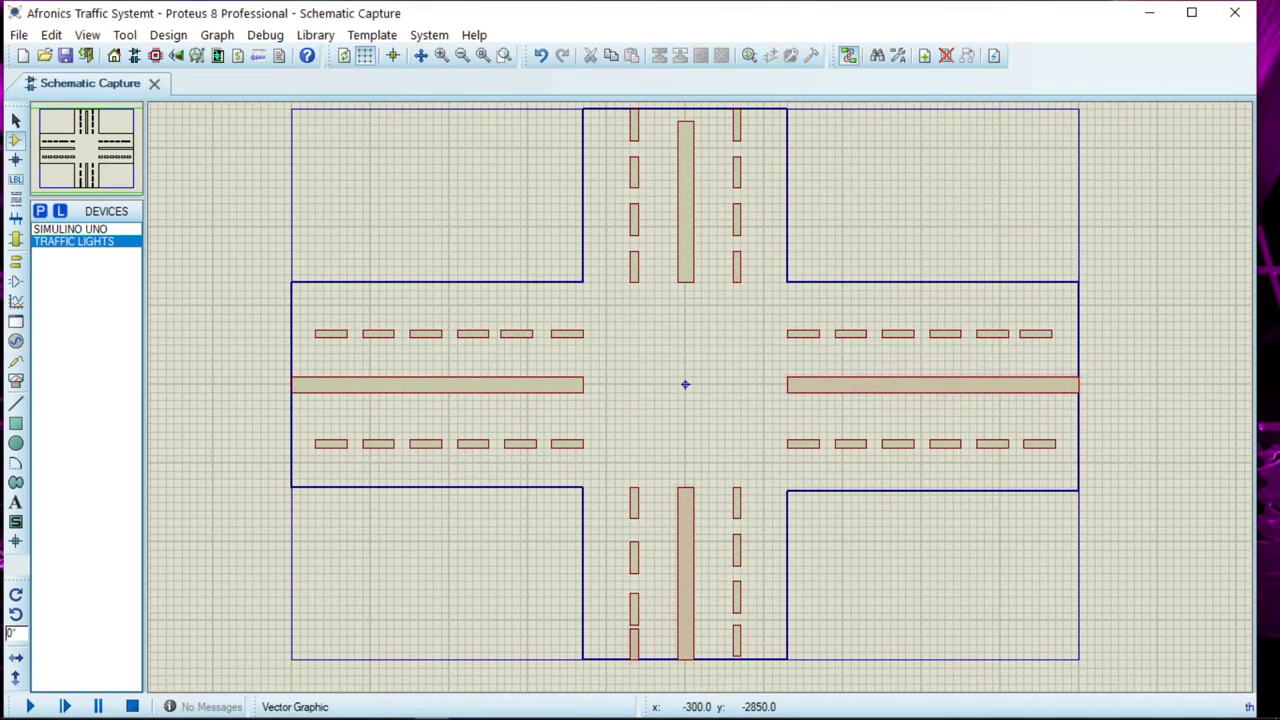
Place a traffic light at the junction end of the left arm's upper lane and one rotated 90° clockwise on the upper arm's right lane
{"action": "left_click", "coordinate": [101, 246]}
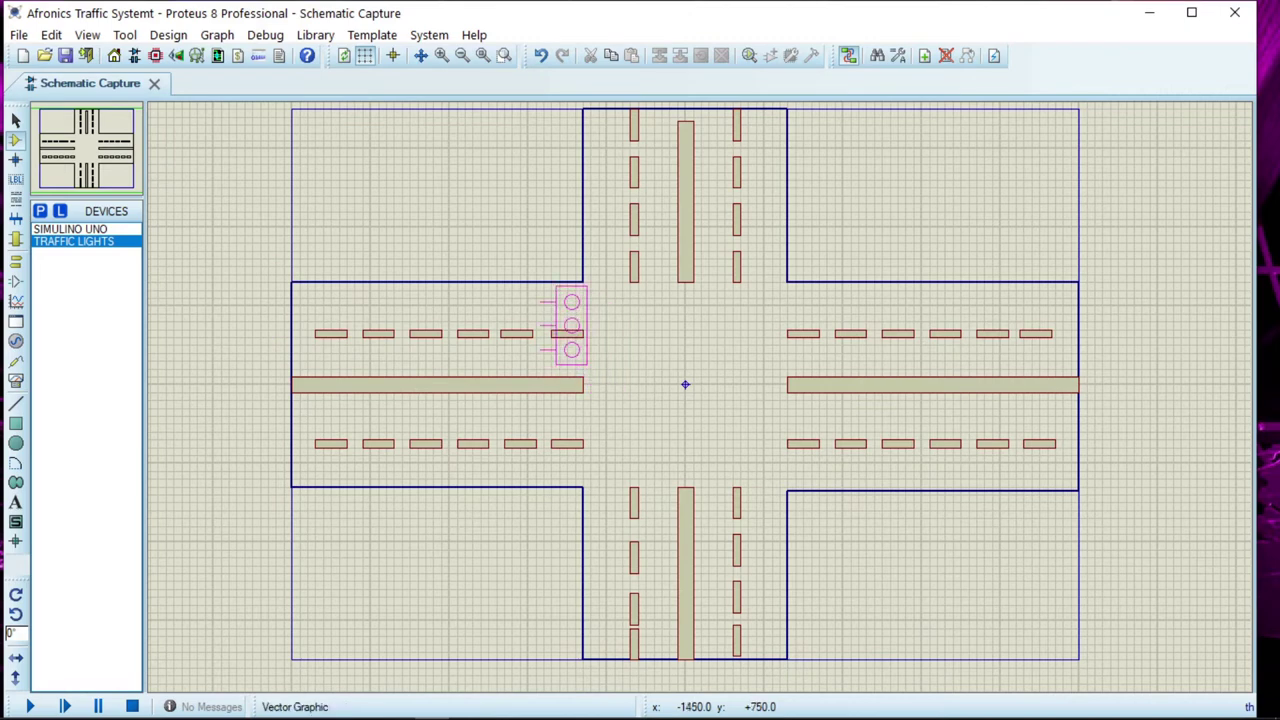
{"action": "left_click", "coordinate": [566, 348]}
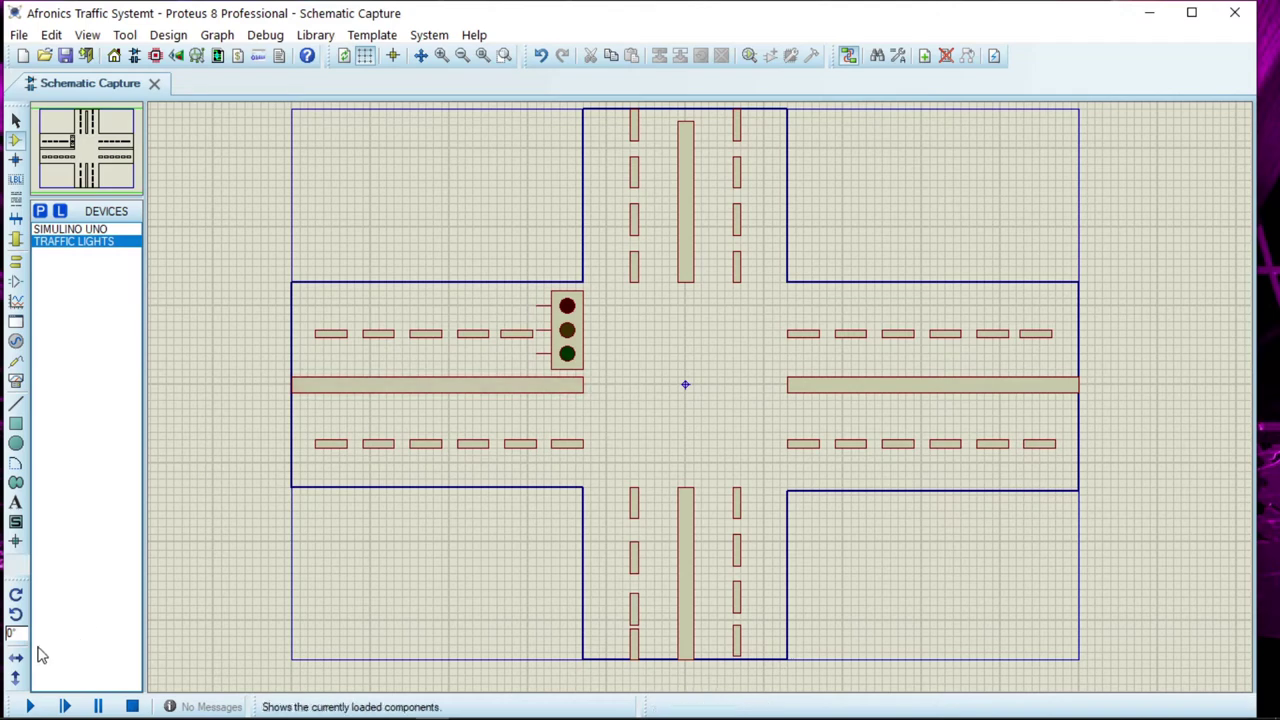
{"action": "left_click", "coordinate": [17, 598]}
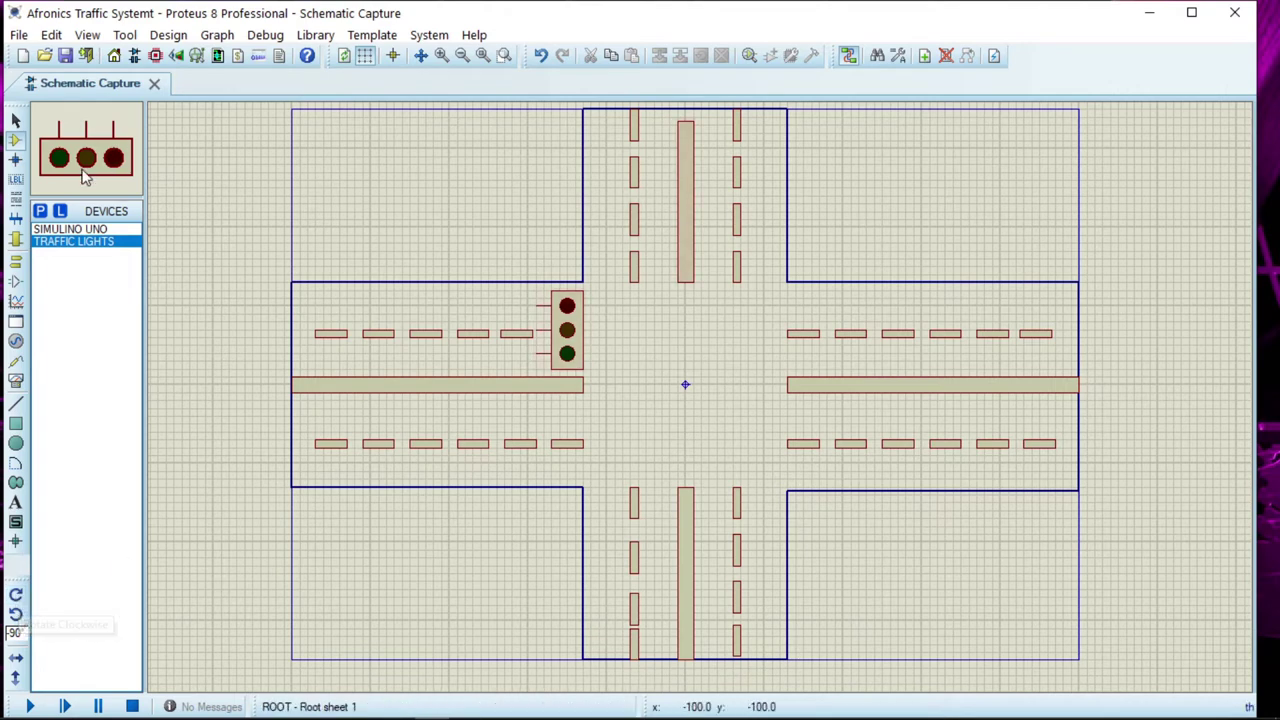
{"action": "left_click", "coordinate": [695, 292]}
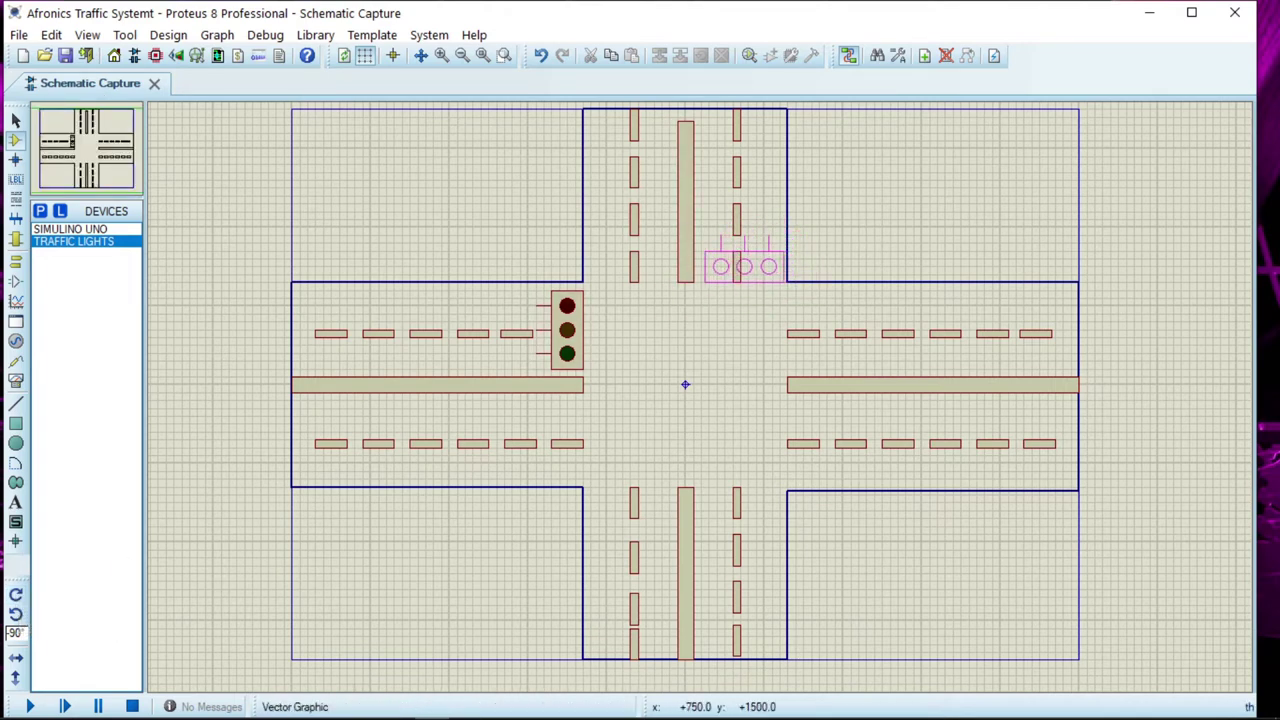
{"action": "left_click", "coordinate": [742, 268]}
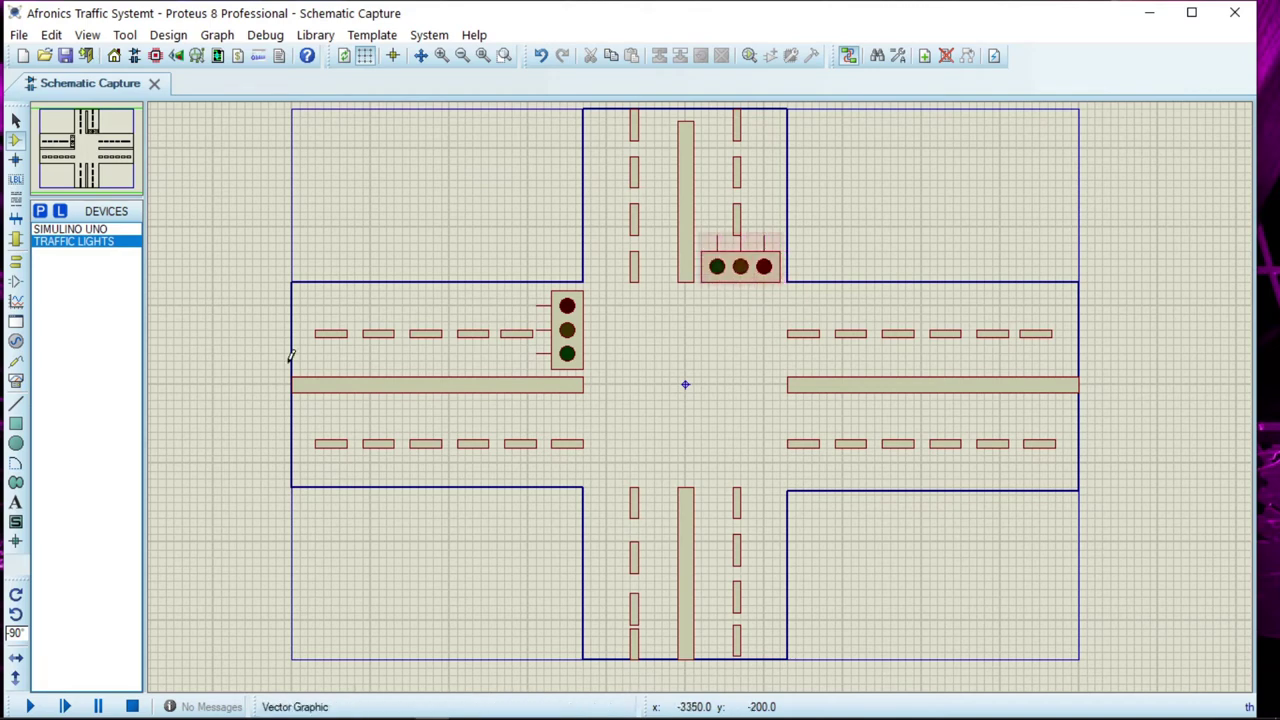
Add further clockwise-rotated traffic lights at the junction ends of the right arm's lower lane and the lower arm's left lane
{"action": "left_click", "coordinate": [17, 596]}
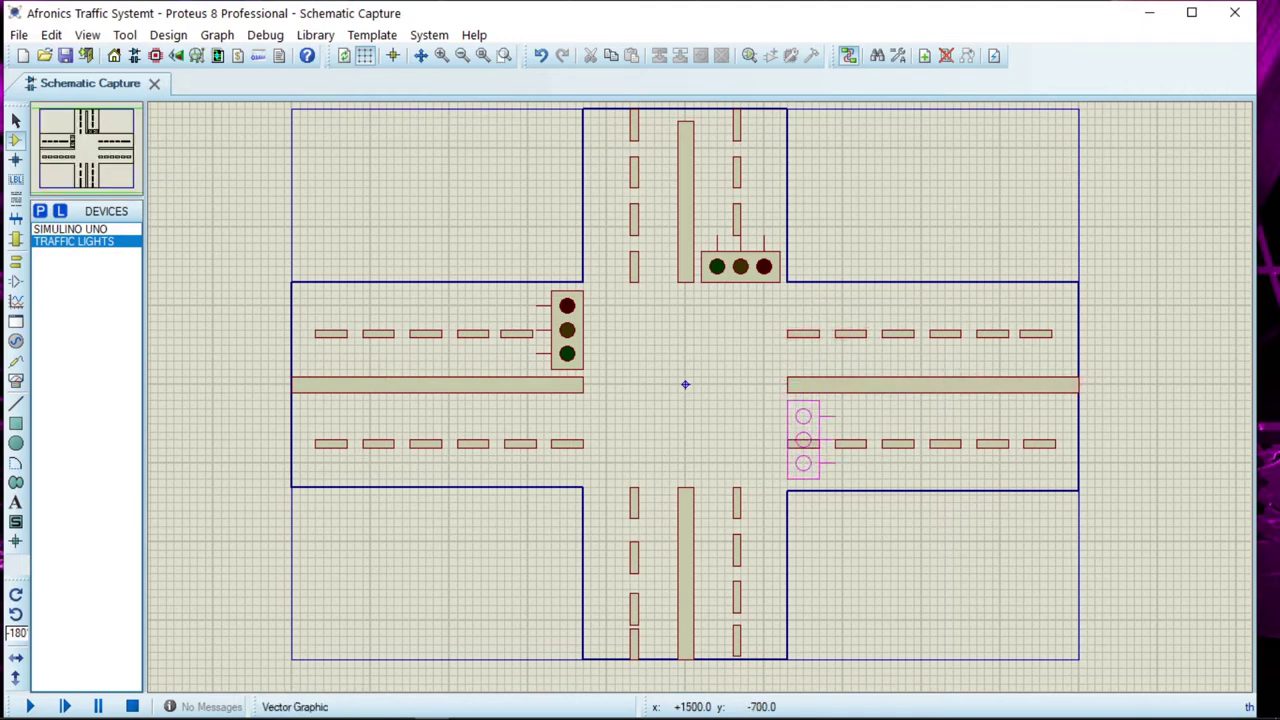
{"action": "left_click", "coordinate": [805, 442]}
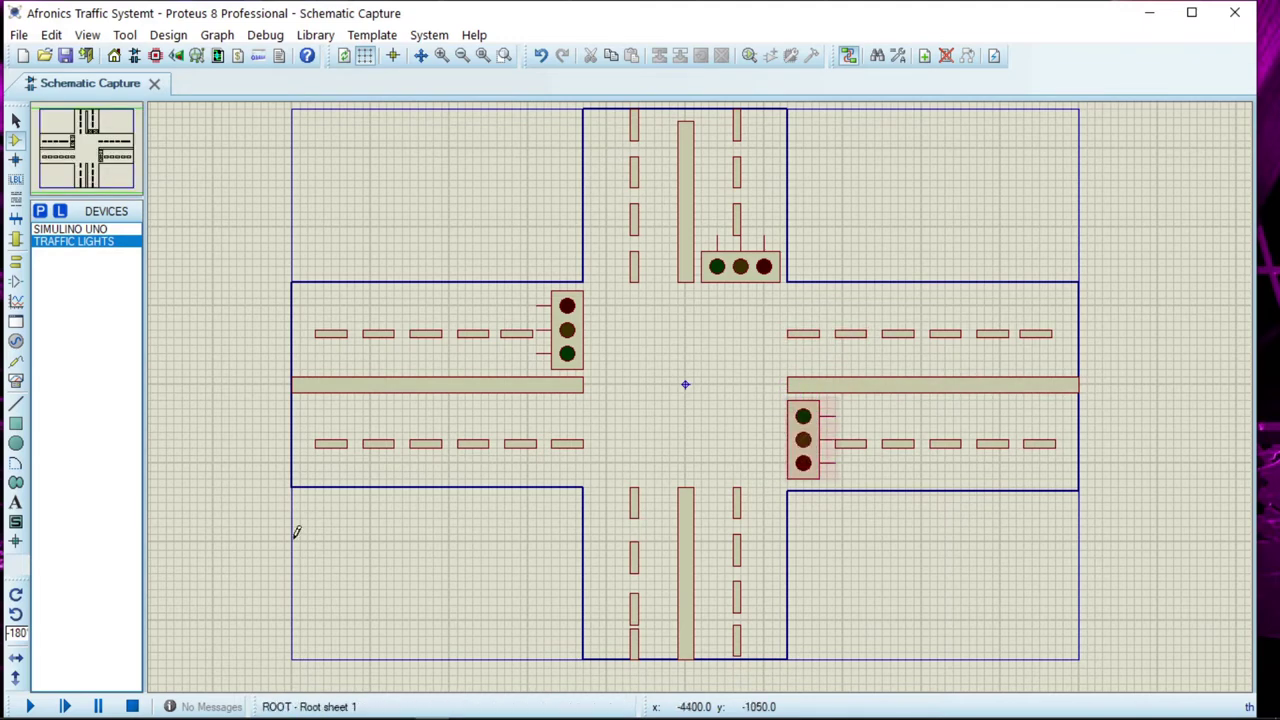
{"action": "left_click", "coordinate": [16, 595]}
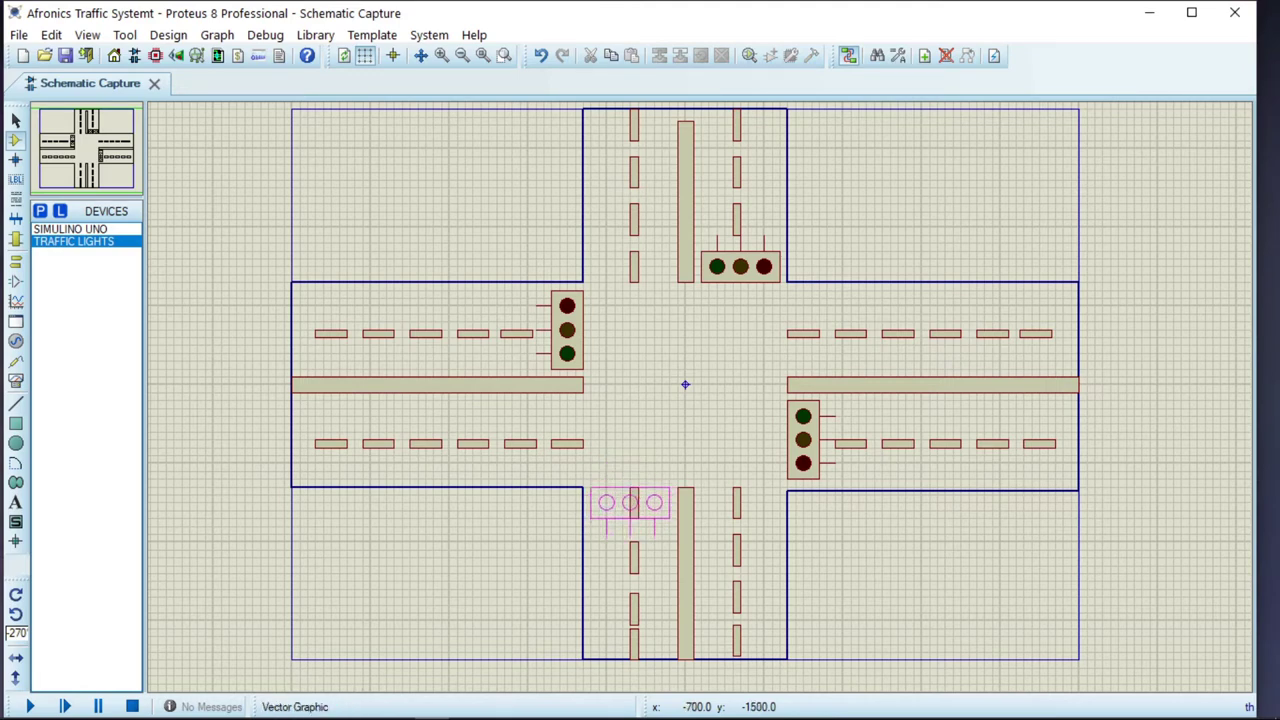
{"action": "left_click", "coordinate": [630, 504]}
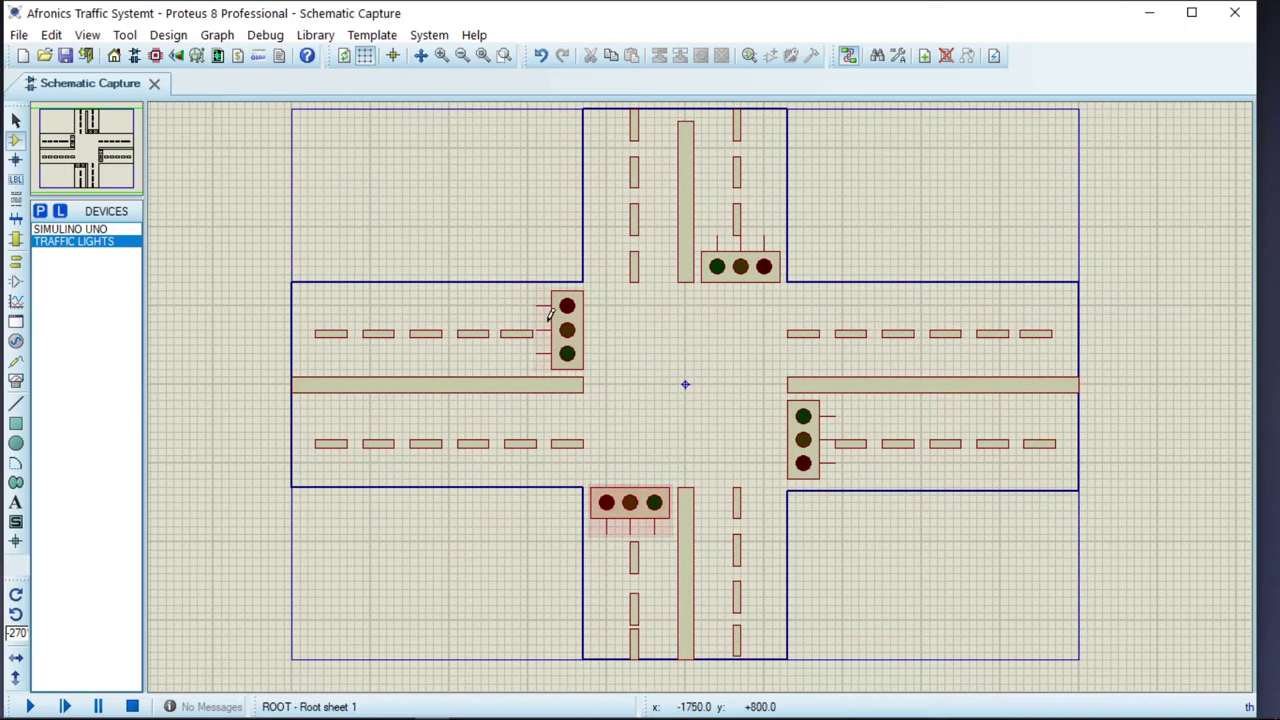
Attach default terminals to all pins of the left, upper and right traffic lights, rotating the terminals to face each light
{"action": "left_click", "coordinate": [15, 261]}
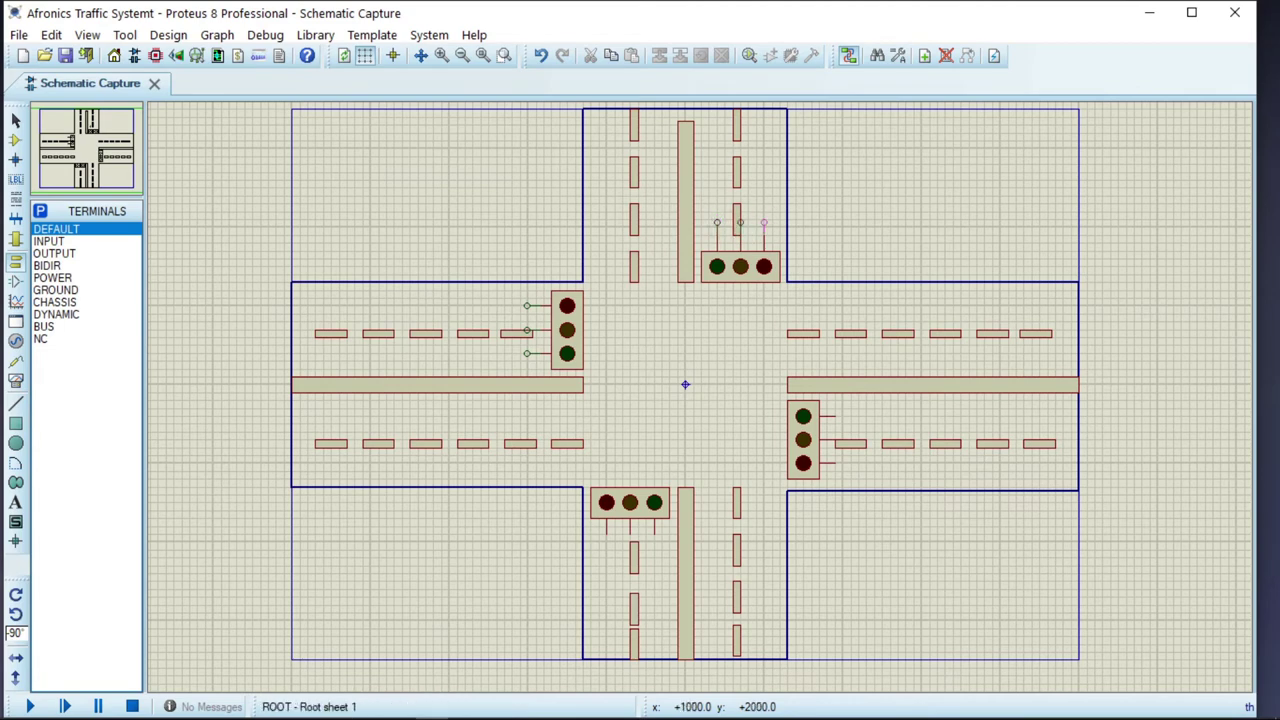
{"action": "left_click", "coordinate": [764, 222]}
{"action": "left_click", "coordinate": [56, 229]}
{"action": "key", "text": "KP_Subtract"}
{"action": "left_click", "coordinate": [847, 416]}
{"action": "left_click", "coordinate": [847, 440]}
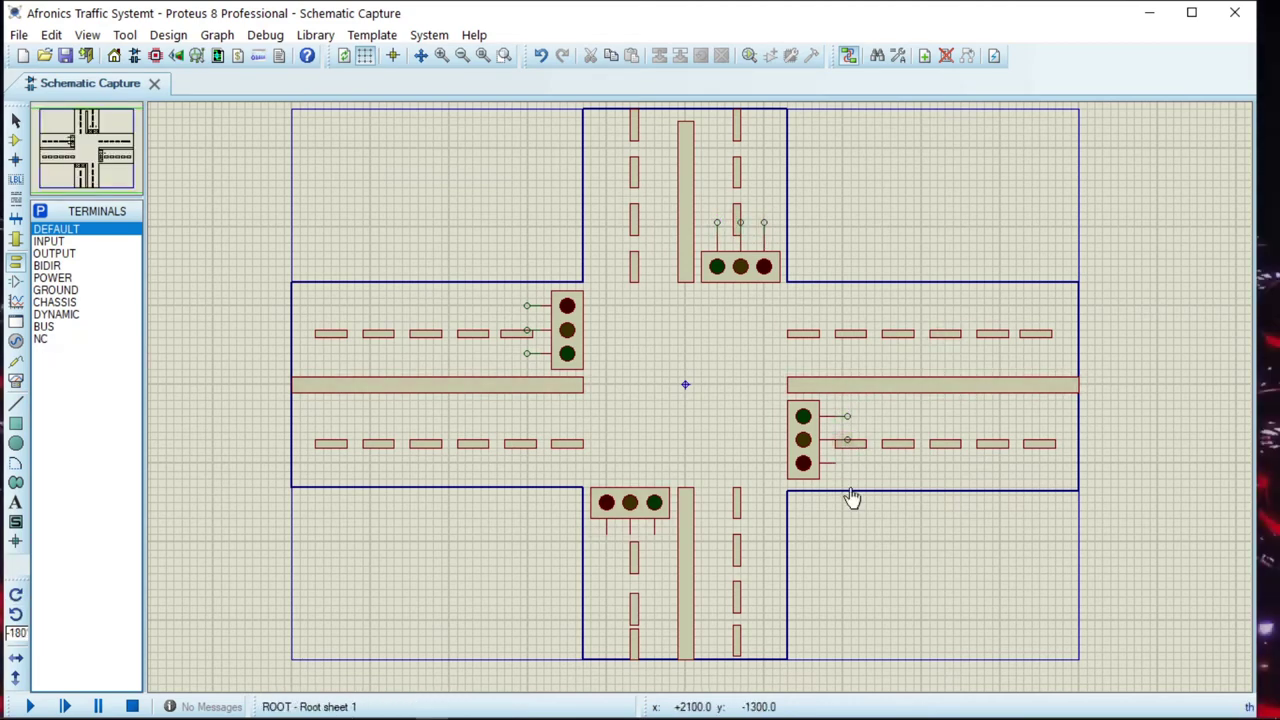
{"action": "left_click", "coordinate": [847, 463]}
Rotate the default terminal another 90° clockwise and attach one to each of the lower traffic light's three pins
{"action": "key", "text": "KP_Subtract"}
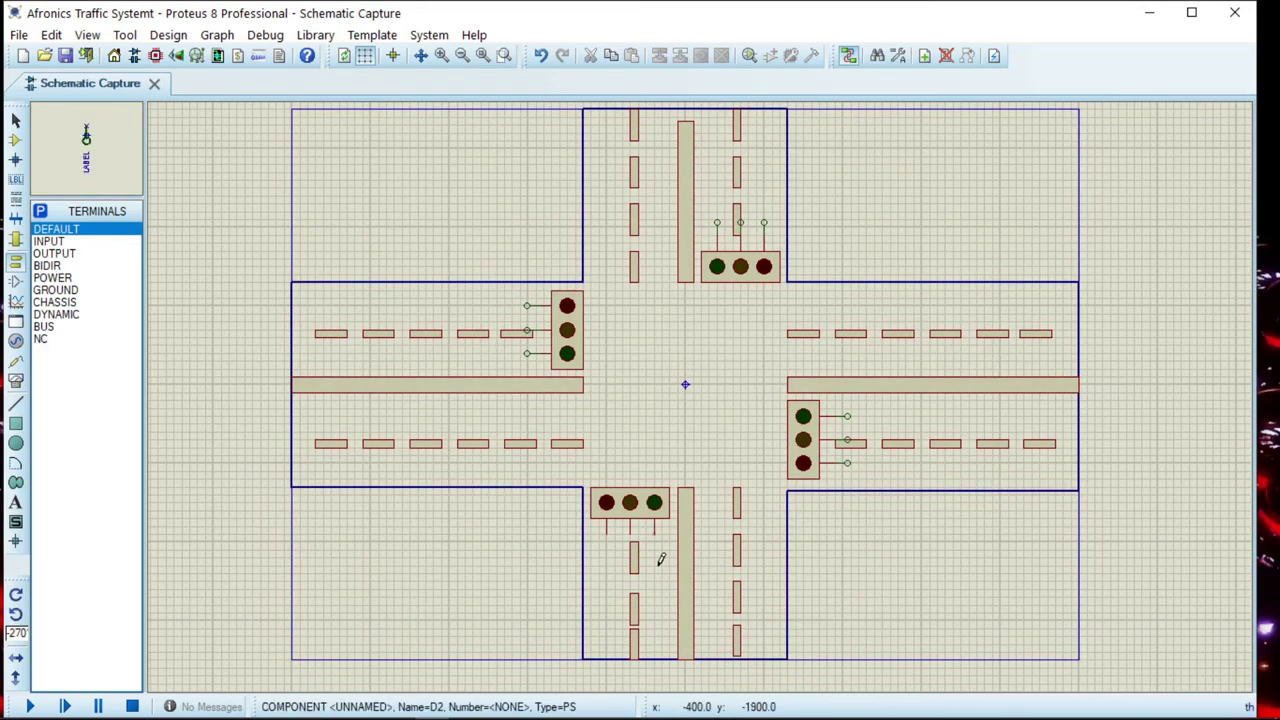
{"action": "left_click", "coordinate": [654, 545]}
{"action": "left_click", "coordinate": [630, 545]}
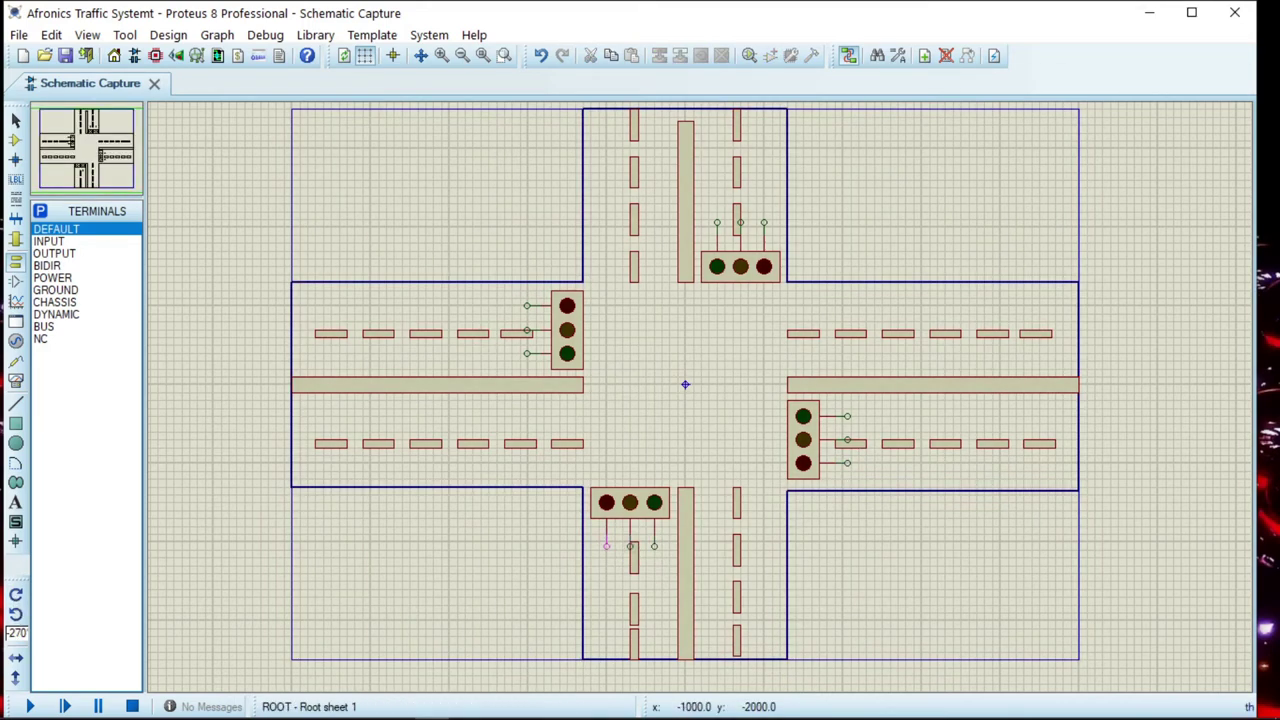
{"action": "left_click", "coordinate": [606, 545]}
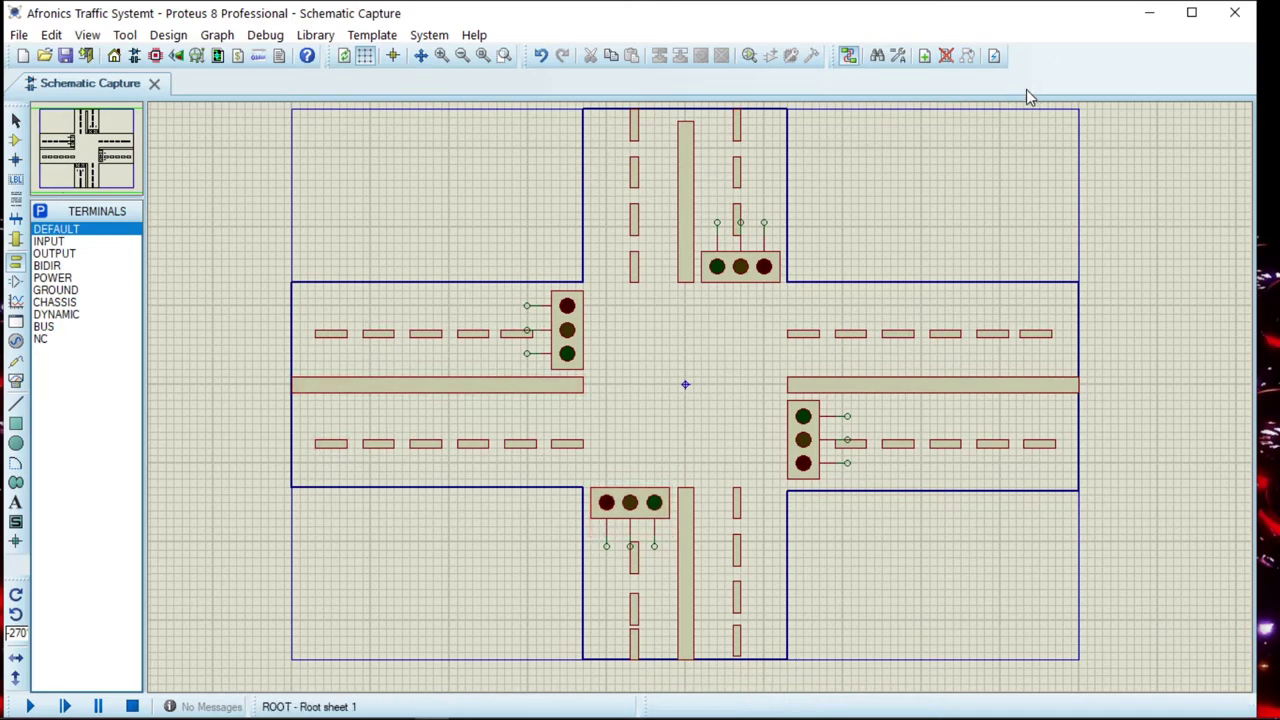
Place a SIMULINO UNO board in the upper-left corner area of the sheet, above the left arm
{"action": "scroll", "coordinate": [1151, 107], "scroll_direction": "up", "scroll_amount": 2}
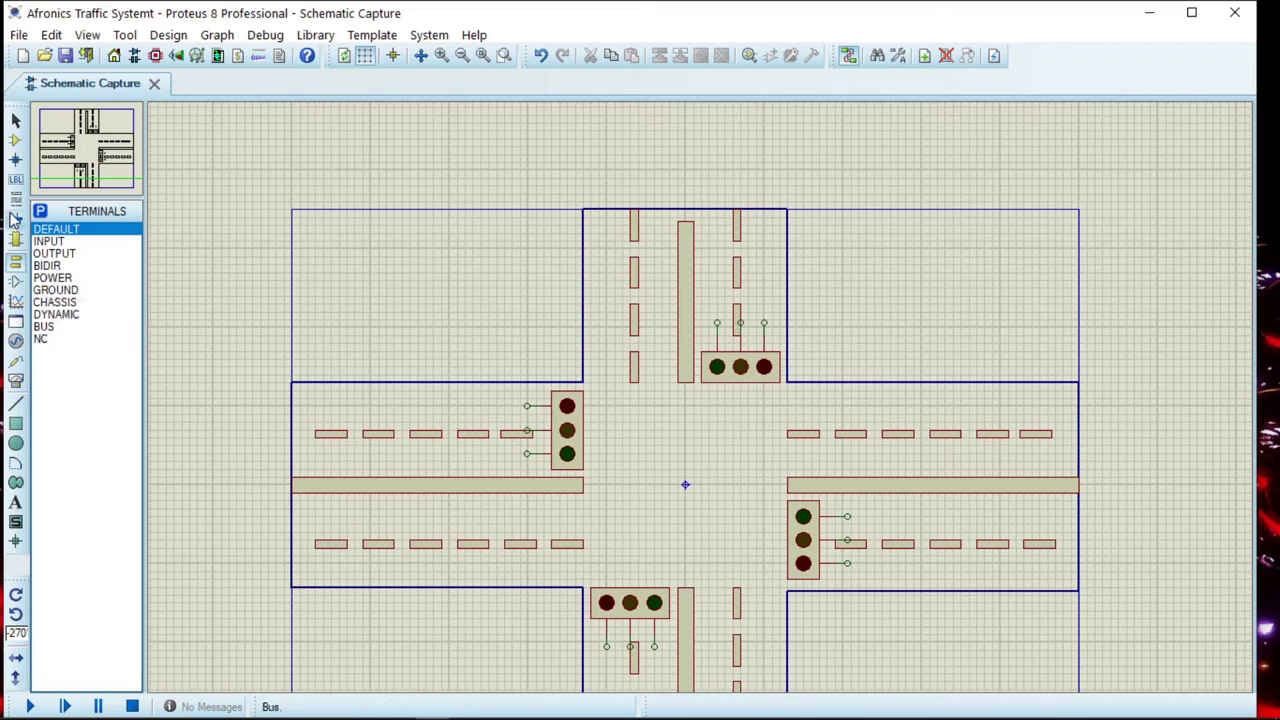
{"action": "left_click", "coordinate": [15, 140]}
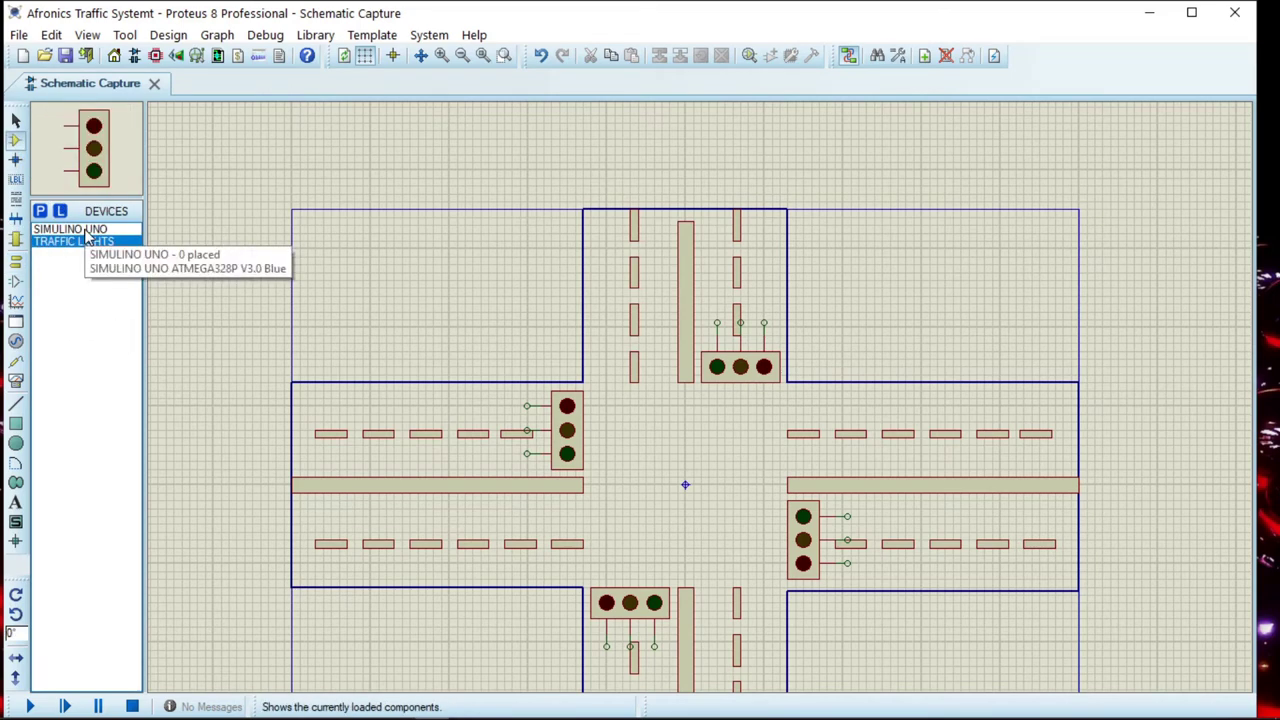
{"action": "left_click", "coordinate": [86, 230]}
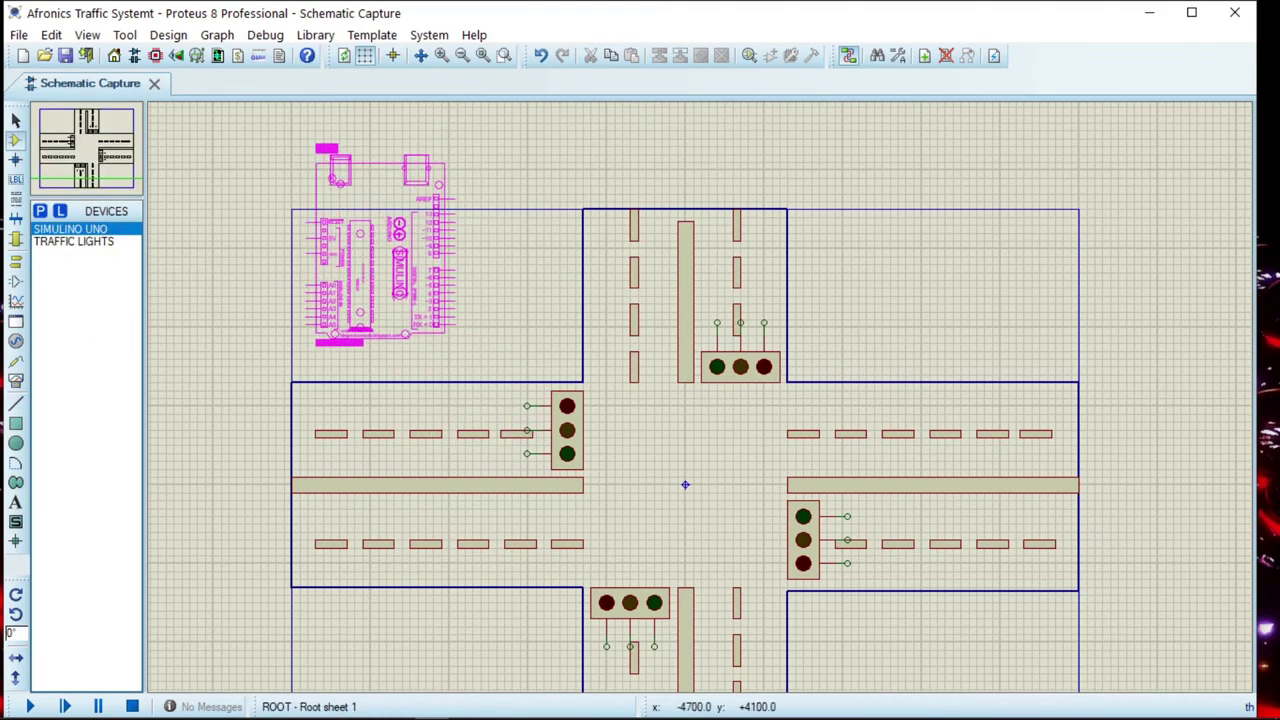
{"action": "left_click", "coordinate": [320, 160]}
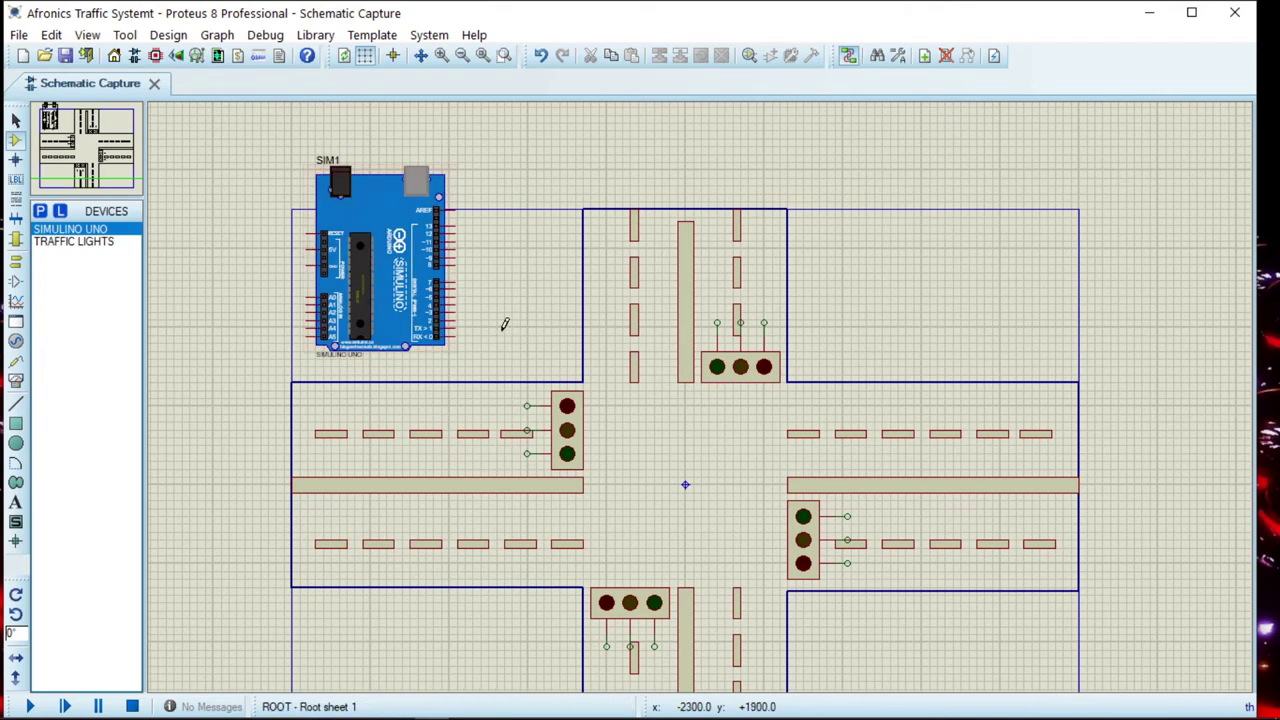
Place twelve default terminals, rotated to face the board, in a column beside the Arduino's digital pins 2 to 13
{"action": "left_click", "coordinate": [15, 595]}
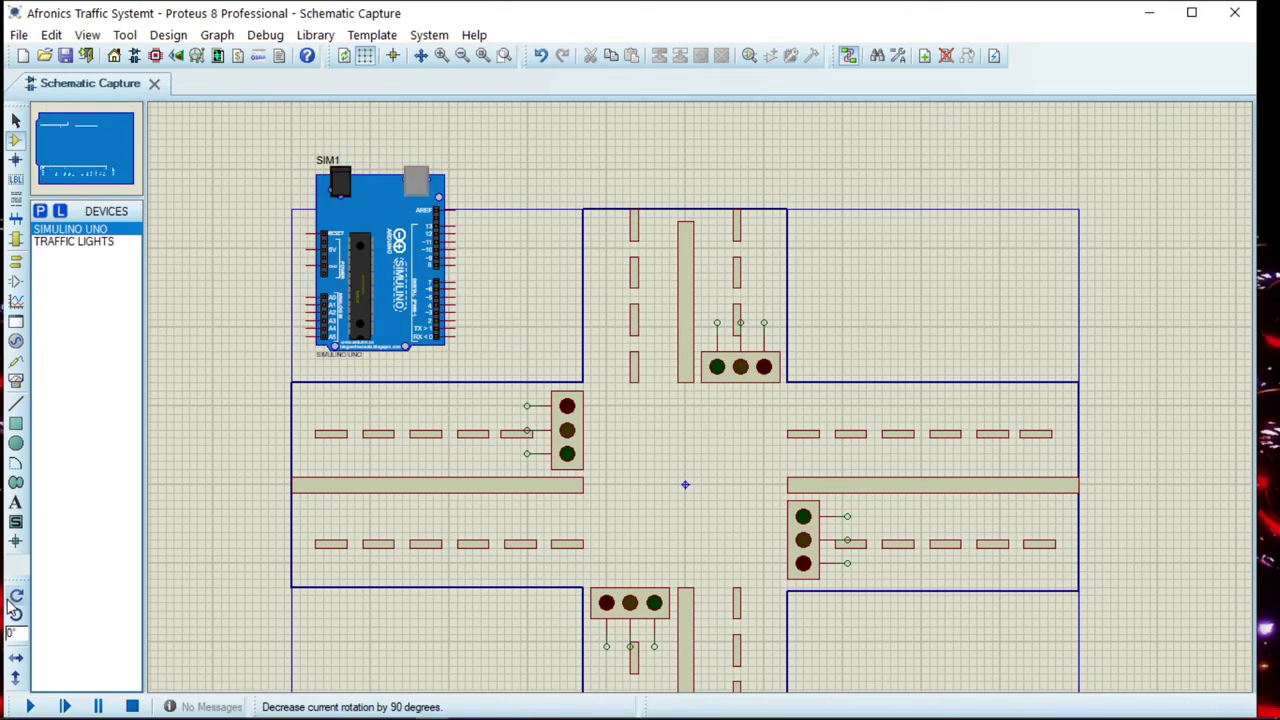
{"action": "left_click", "coordinate": [16, 259]}
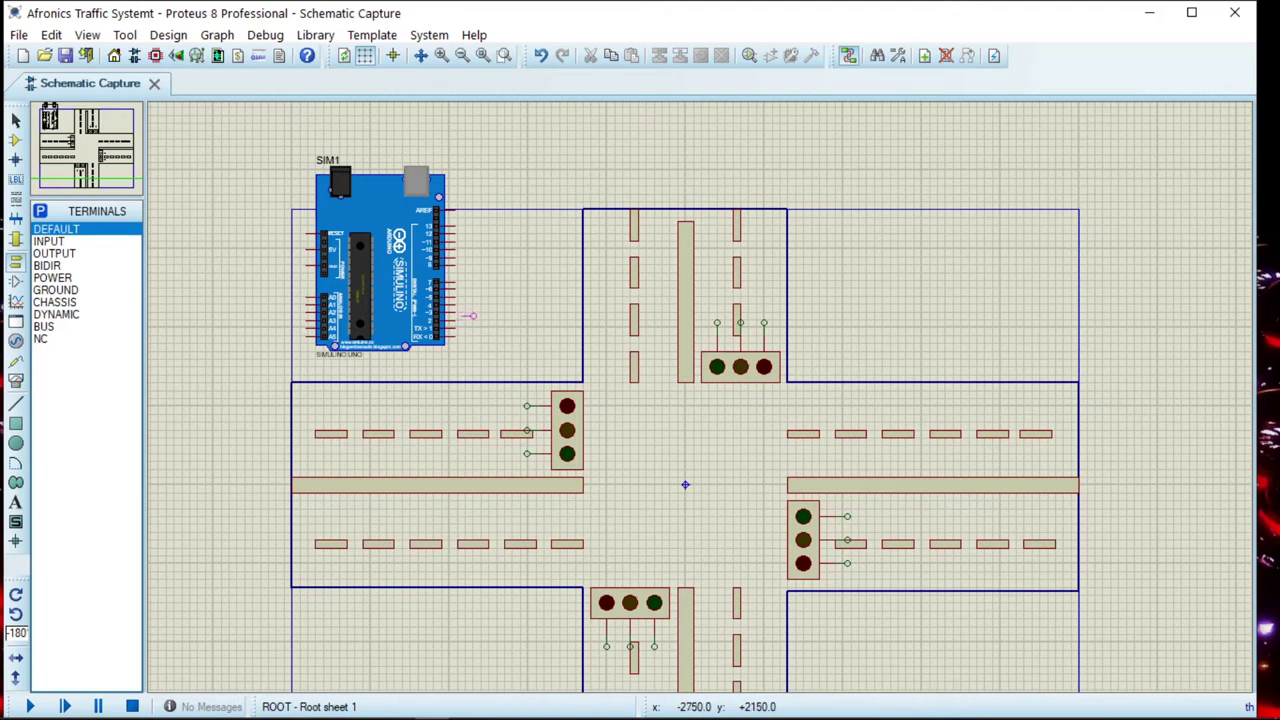
{"action": "left_click", "coordinate": [470, 316]}
{"action": "left_click", "coordinate": [471, 306]}
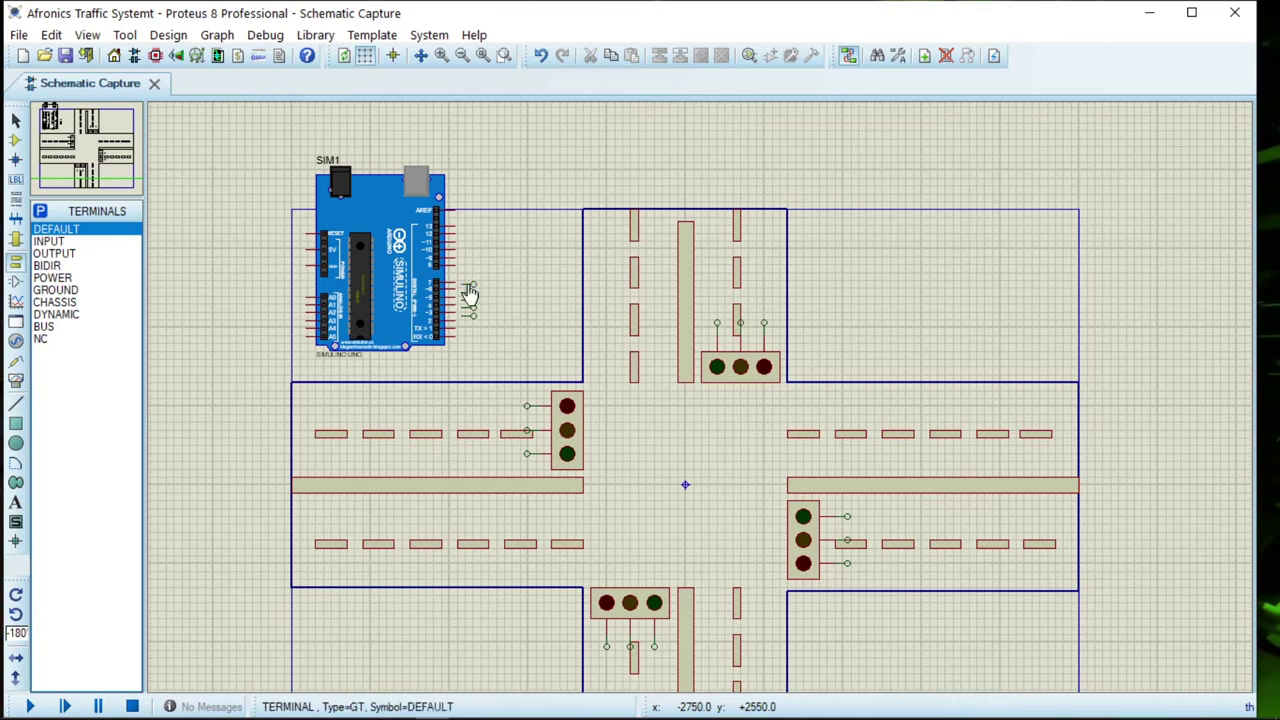
{"action": "left_click", "coordinate": [470, 276]}
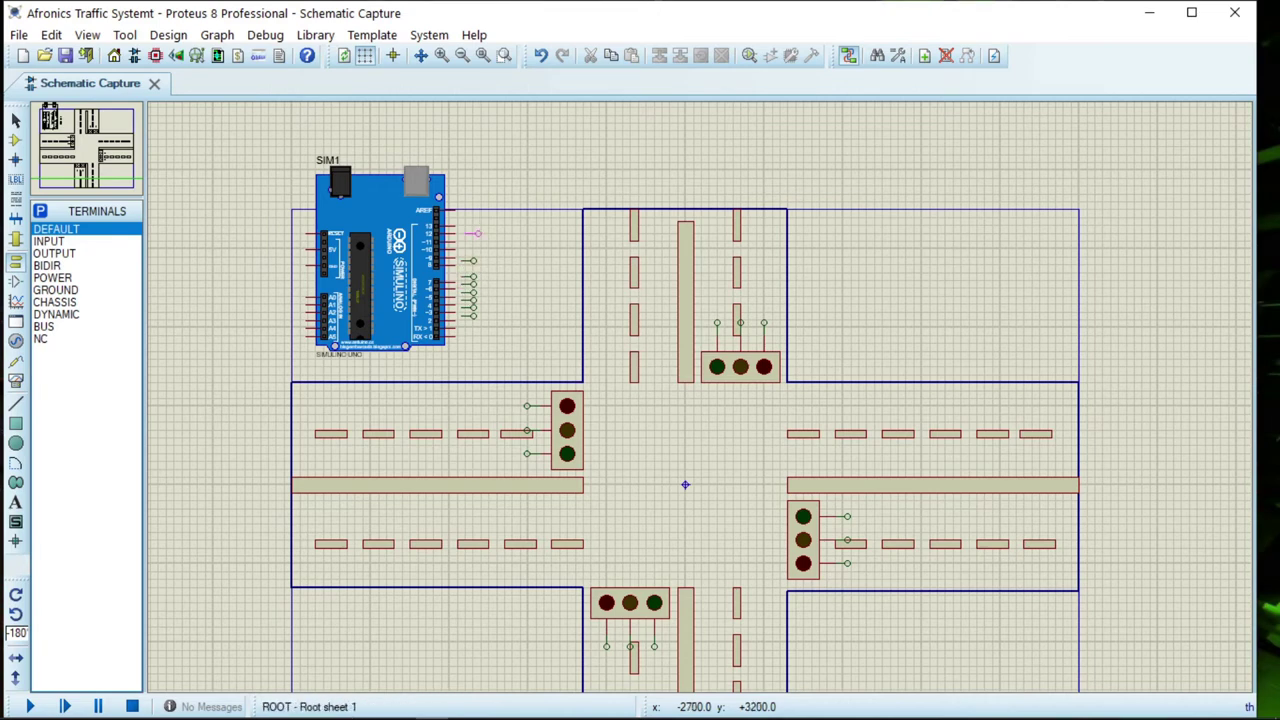
{"action": "left_click", "coordinate": [470, 244]}
{"action": "left_click", "coordinate": [470, 244]}
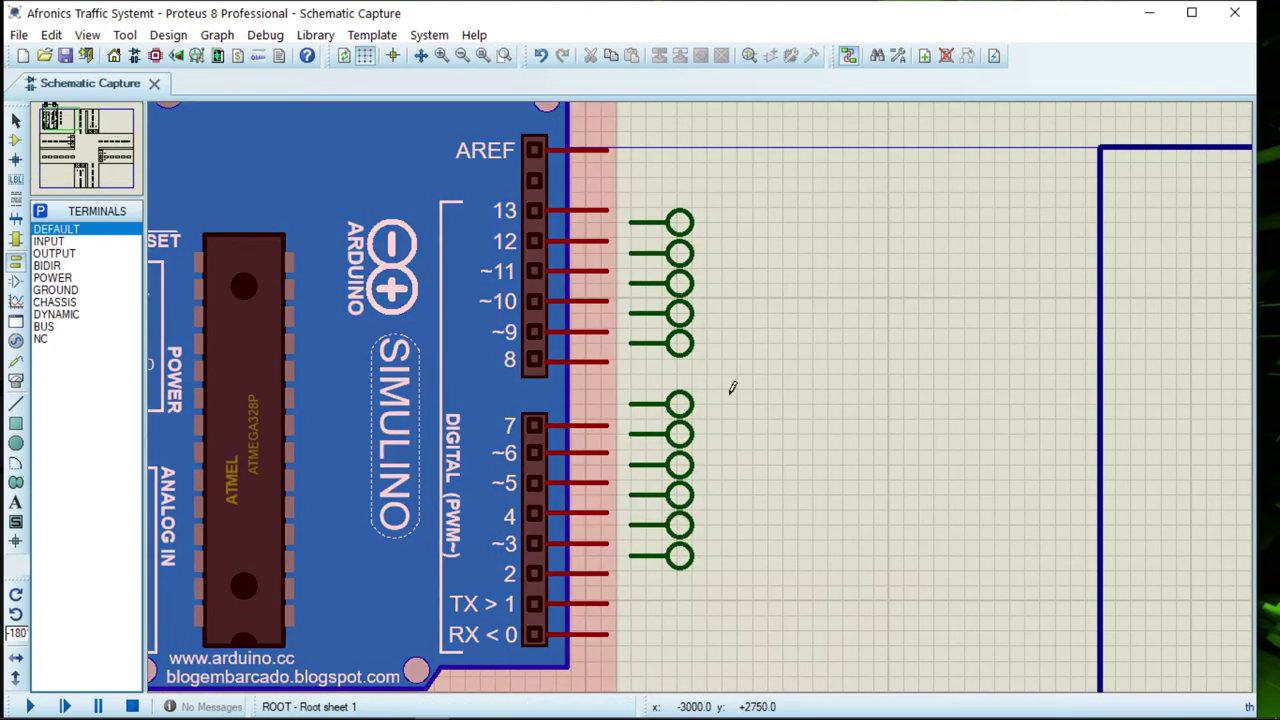
{"action": "left_click_drag", "start_coordinate": [694, 389], "coordinate": [300, 190]}
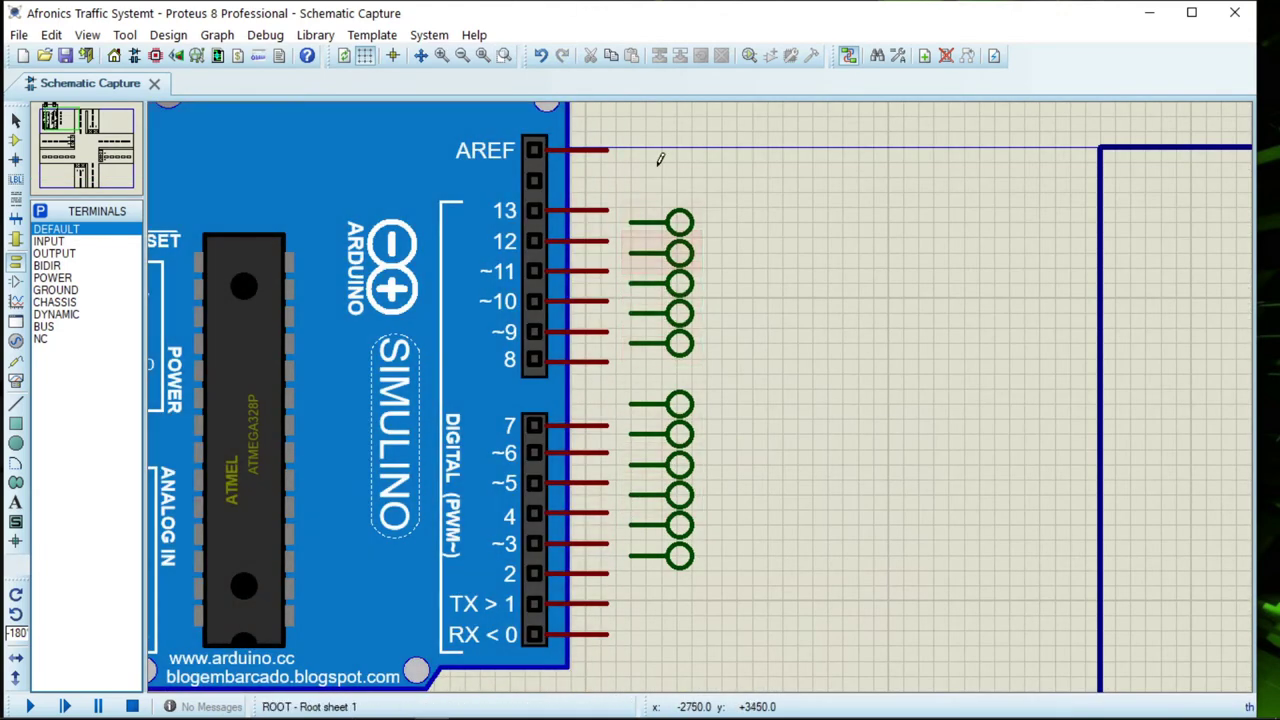
{"action": "left_click", "coordinate": [677, 192]}
Wire Arduino pins 13 down to 8 to the upper six terminals, one terminal per pin
{"action": "left_click", "coordinate": [630, 192]}
{"action": "left_click", "coordinate": [608, 210]}
{"action": "double_click", "coordinate": [607, 240]}
{"action": "double_click", "coordinate": [607, 270]}
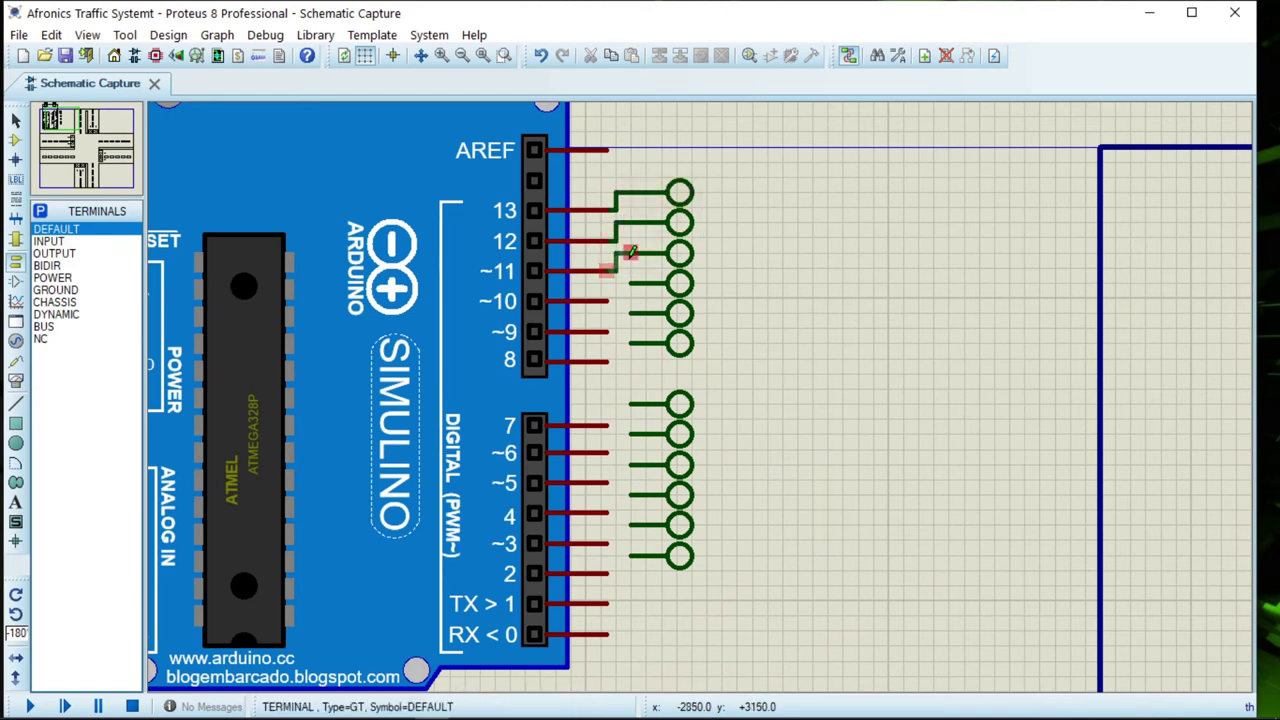
{"action": "double_click", "coordinate": [607, 300]}
{"action": "double_click", "coordinate": [607, 330]}
{"action": "double_click", "coordinate": [607, 360]}
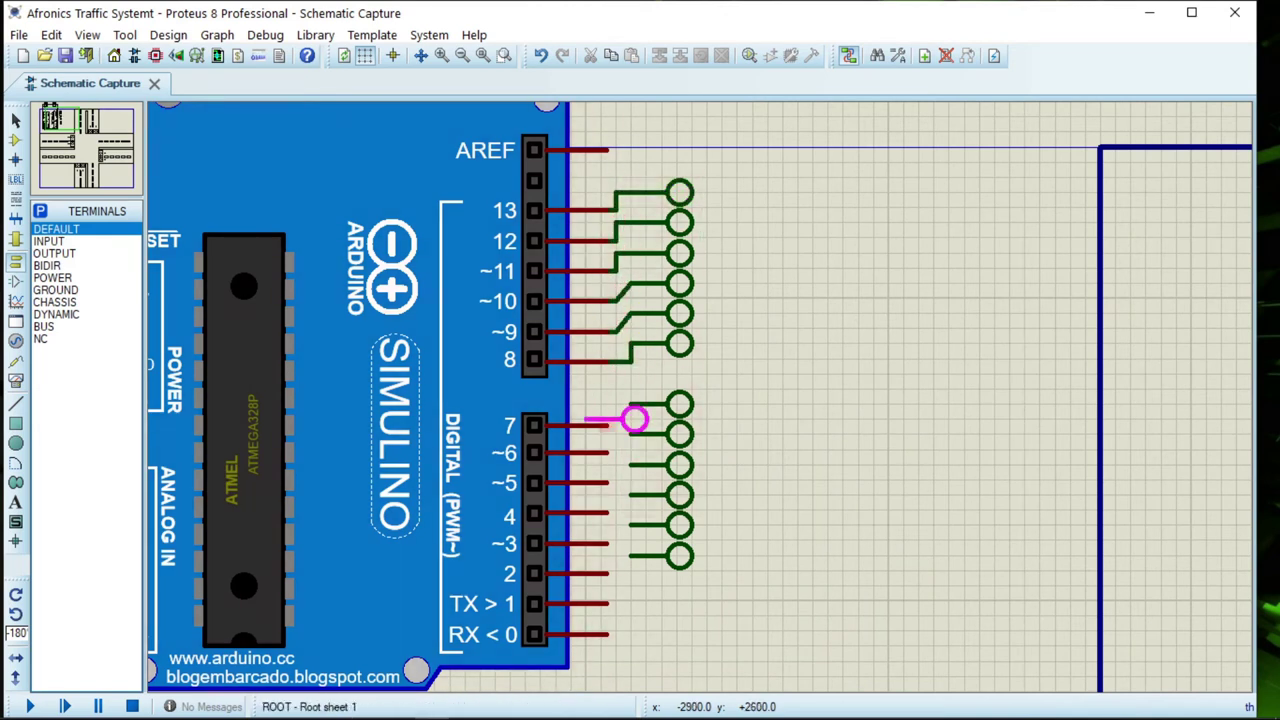
Wire Arduino pins 7 down to 2 to the lower six terminals, one terminal per pin
{"action": "double_click", "coordinate": [607, 425]}
{"action": "double_click", "coordinate": [607, 453]}
{"action": "double_click", "coordinate": [607, 483]}
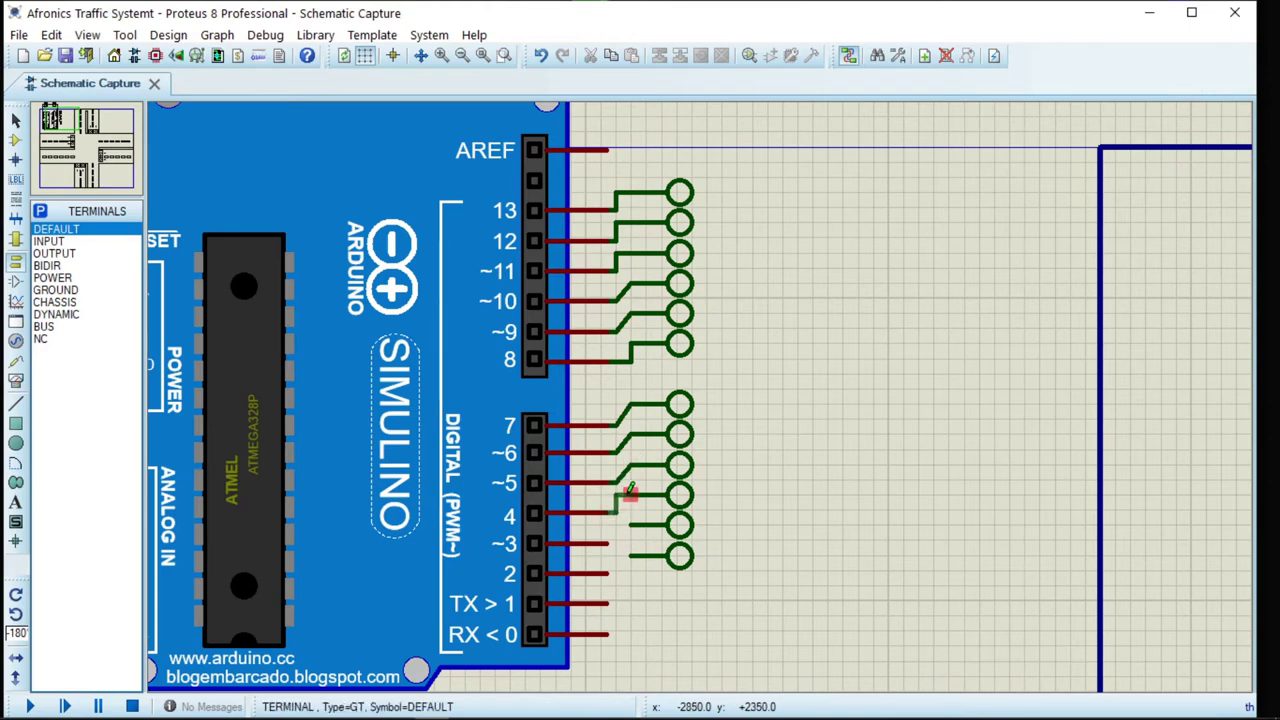
{"action": "double_click", "coordinate": [607, 513]}
{"action": "double_click", "coordinate": [607, 543]}
{"action": "right_click", "coordinate": [631, 494]}
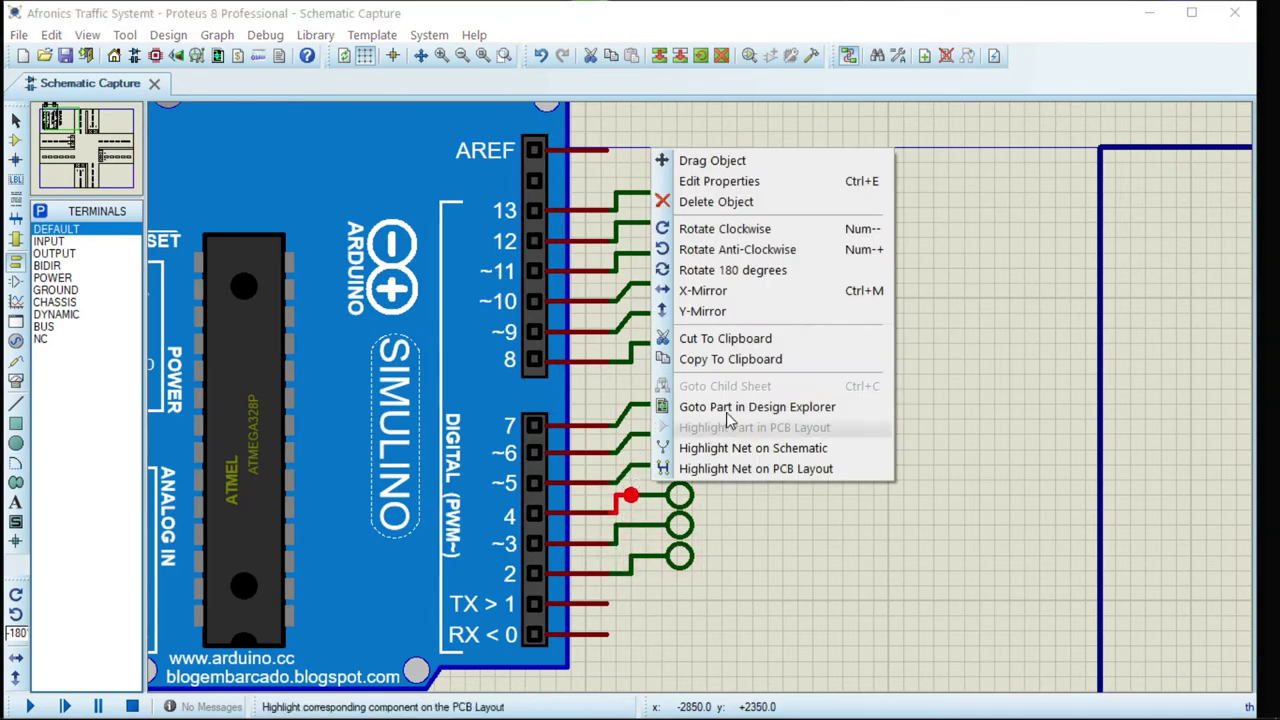
{"action": "left_click", "coordinate": [700, 200]}
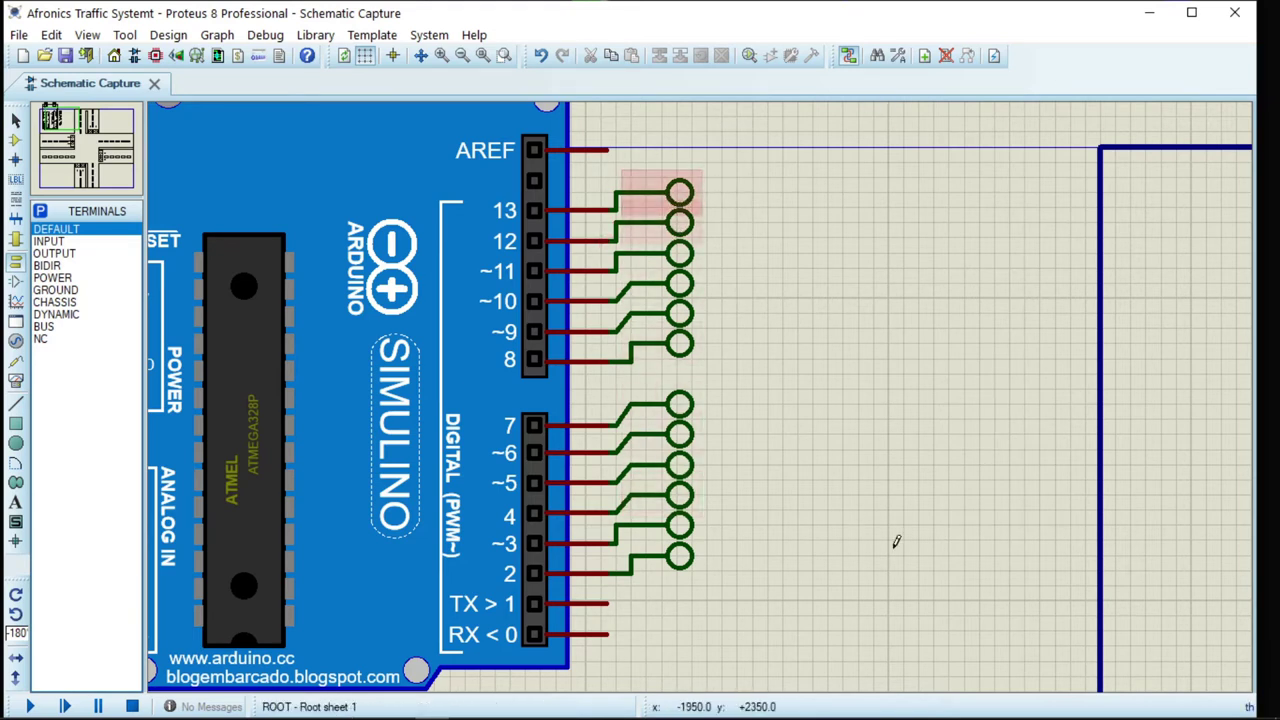
{"action": "mouse_move", "coordinate": [1176, 617]}
{"action": "left_mouse_down"}
{"action": "mouse_move", "coordinate": [1255, 690]}
{"action": "mouse_move", "coordinate": [1238, 690]}
{"action": "mouse_move", "coordinate": [1180, 628]}
{"action": "left_mouse_up"}
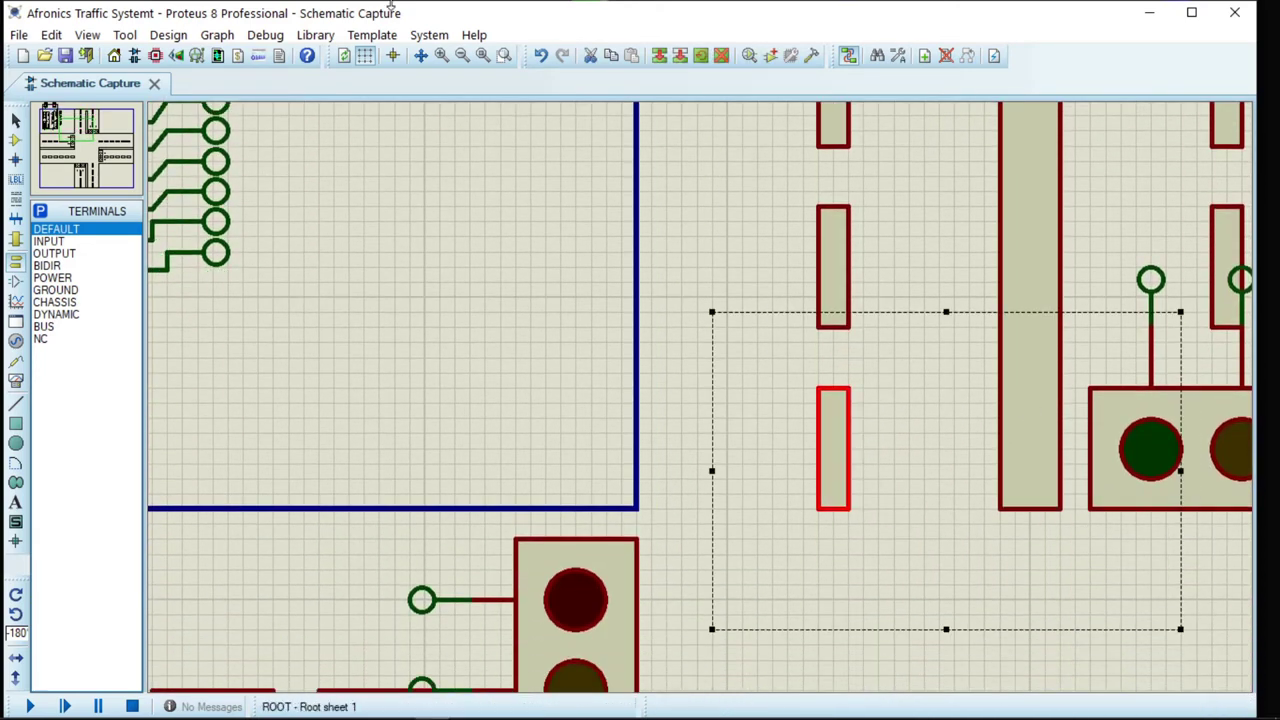
Label the terminals wired to Arduino pins 13, 12 and 11 as L1.1, L1.2 and L1.3
{"action": "left_click", "coordinate": [462, 56]}
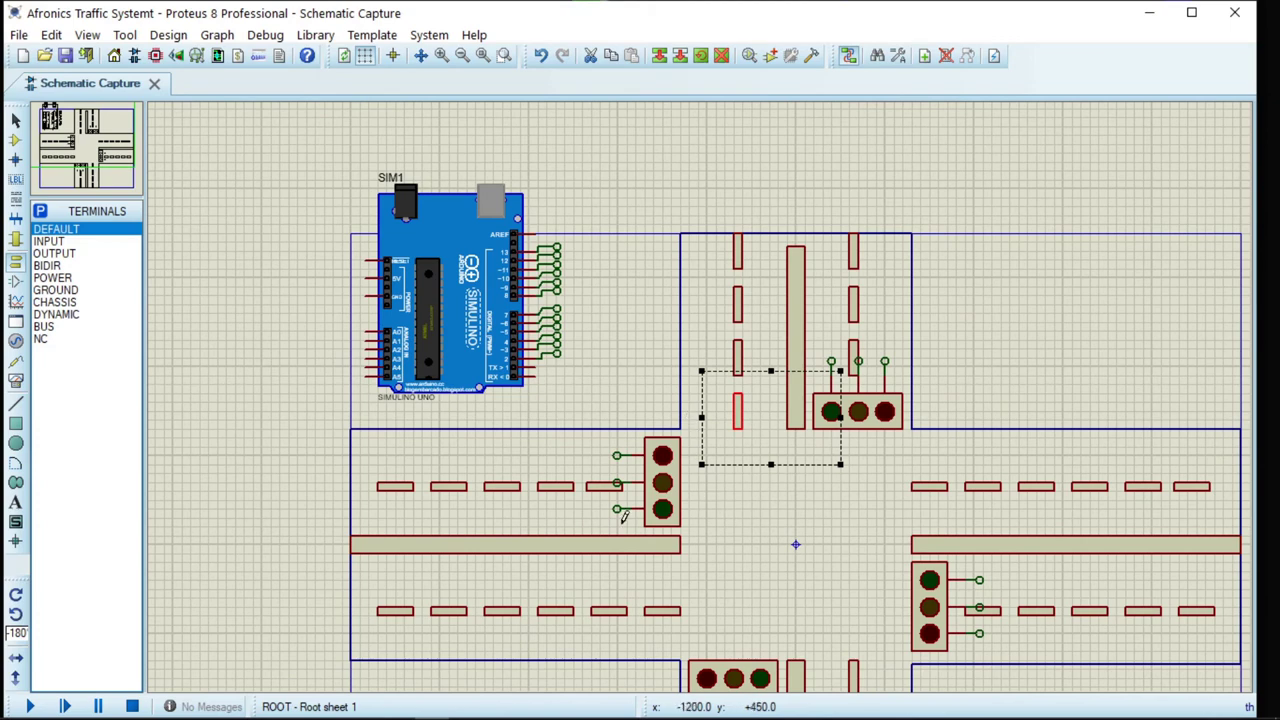
{"action": "left_click", "coordinate": [746, 514]}
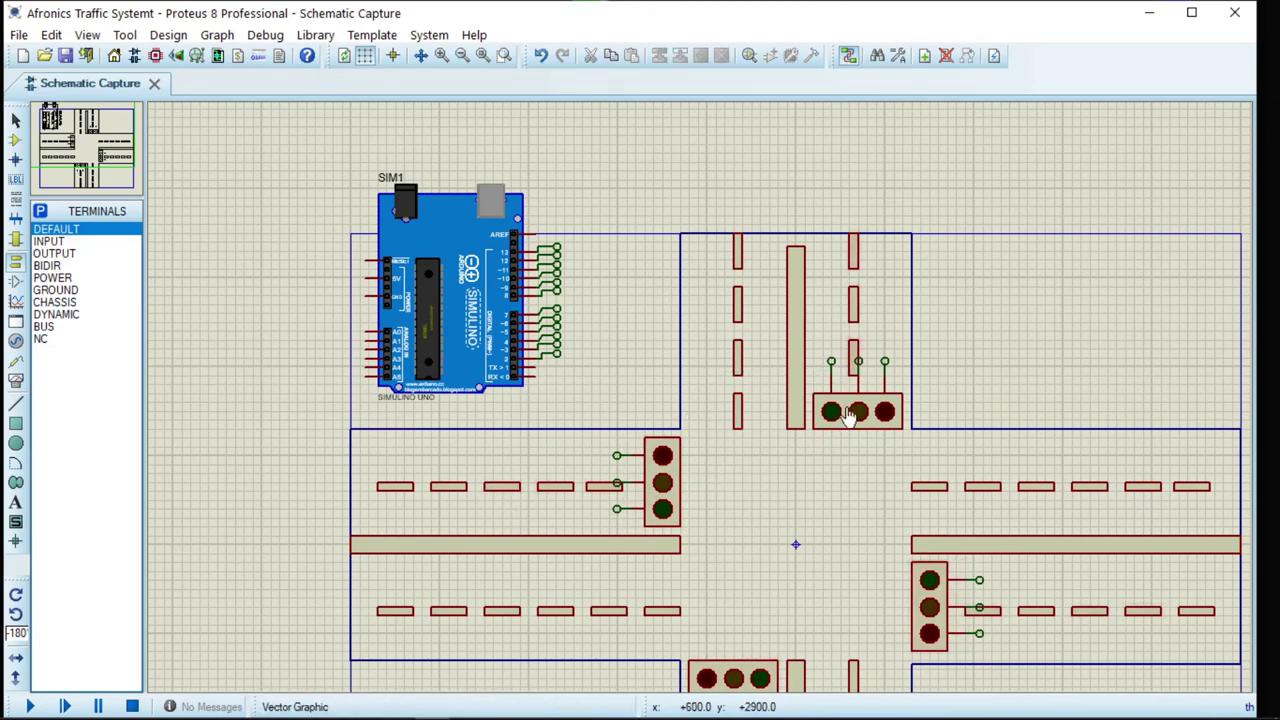
{"action": "left_click", "coordinate": [655, 546]}
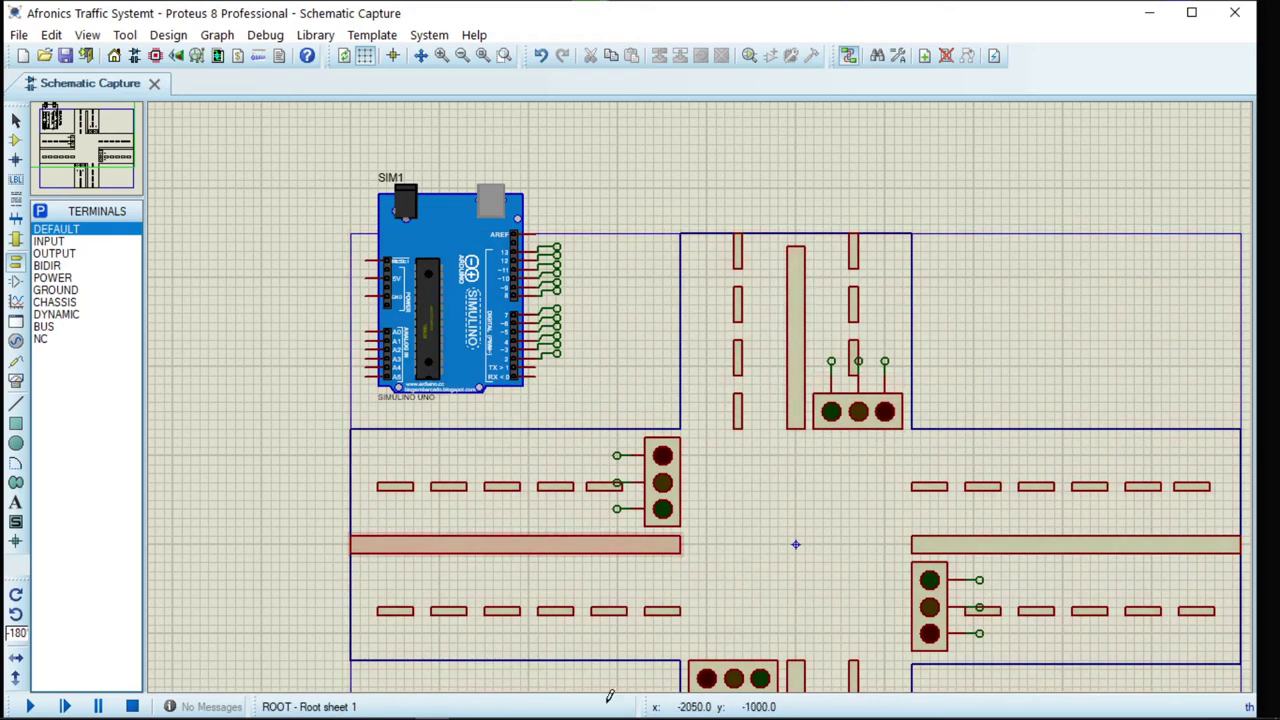
{"action": "scroll", "coordinate": [543, 120], "scroll_direction": "up", "scroll_amount": 3}
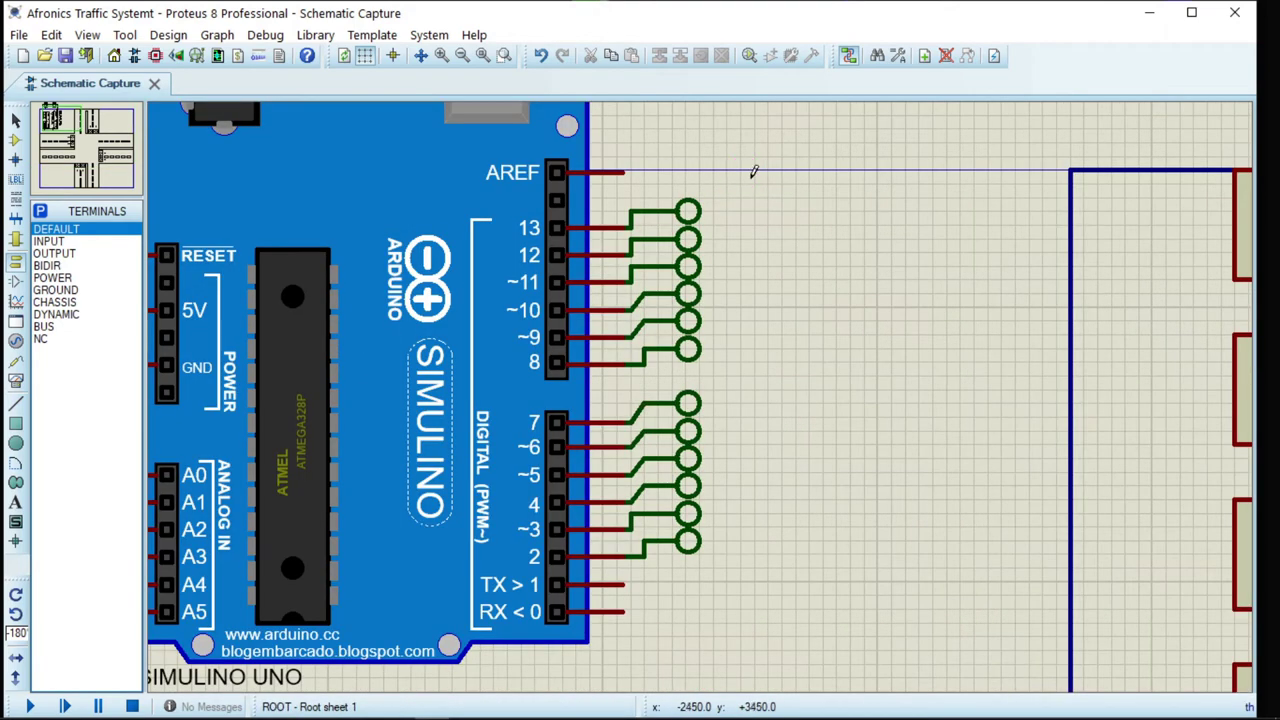
{"action": "double_click", "coordinate": [688, 211]}
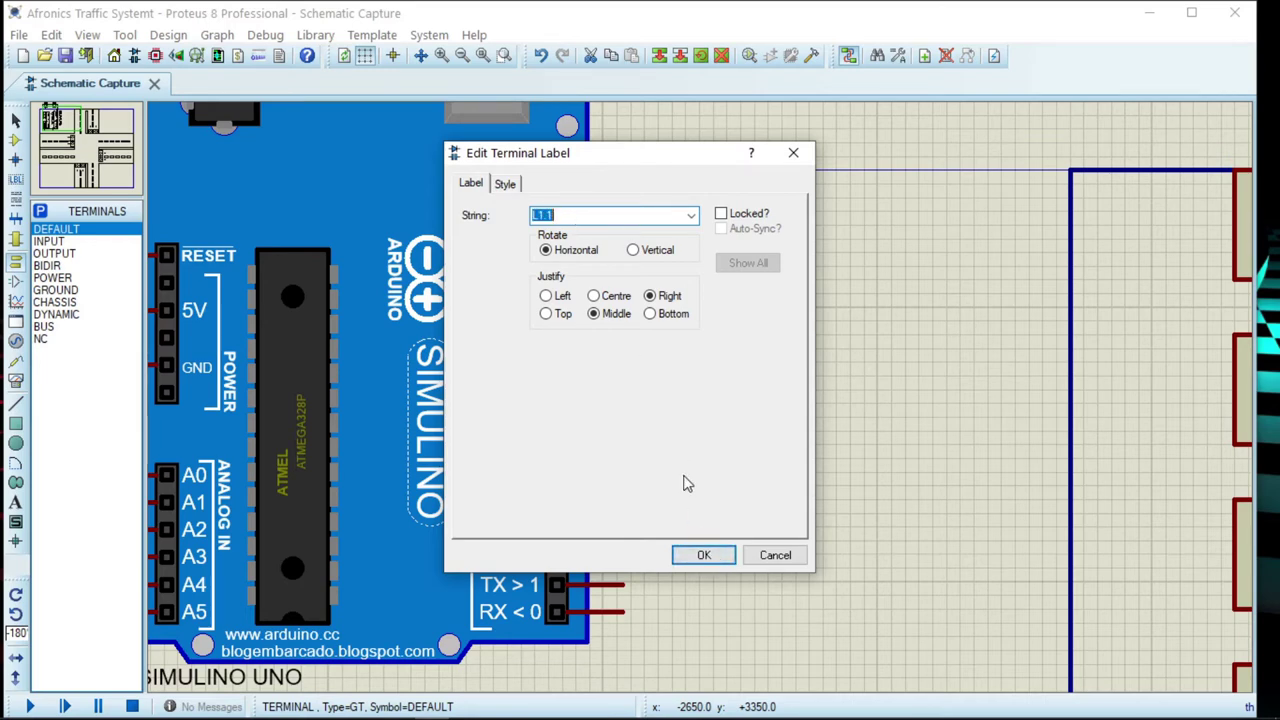
{"action": "key", "text": "Return"}
{"action": "double_click", "coordinate": [700, 254]}
{"action": "key", "text": "Return"}
{"action": "double_click", "coordinate": [700, 274]}
{"action": "type", "text": "L1.3"}
{"action": "key", "text": "Return"}
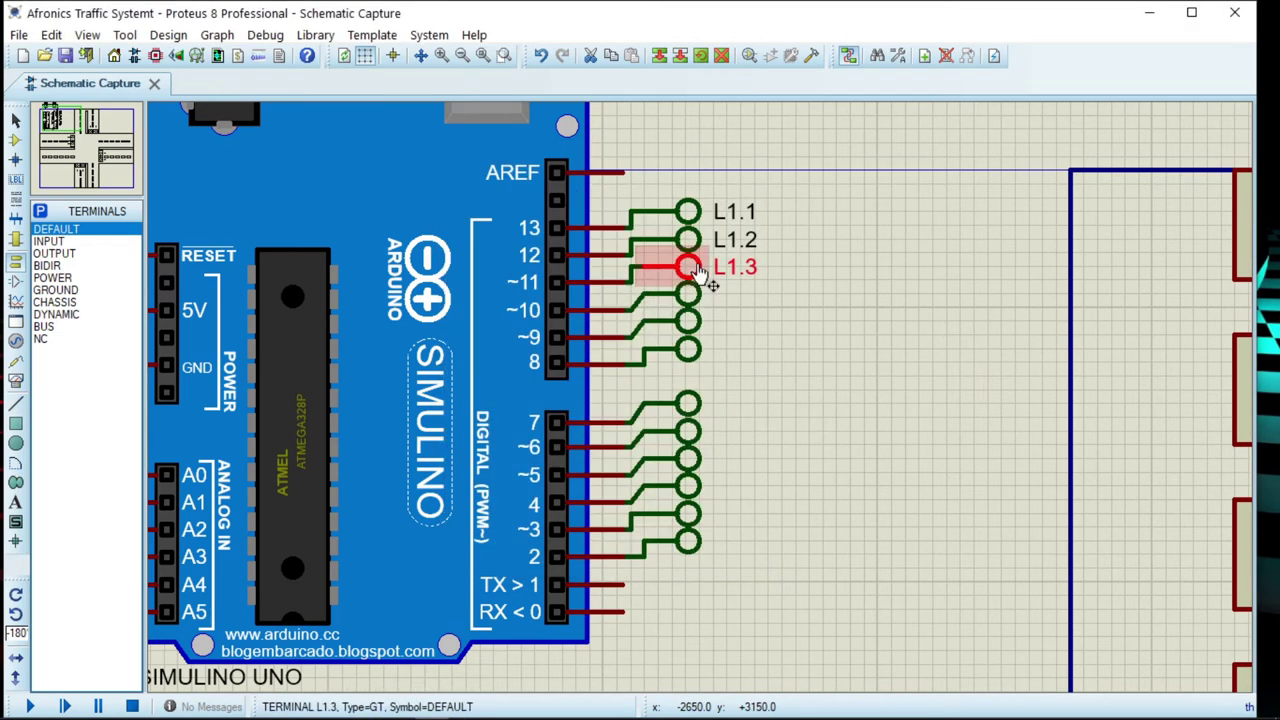
Label the terminals wired to Arduino pins 10, 9 and 8 as L2.1, L2.2 and L2.3
{"action": "double_click", "coordinate": [690, 294]}
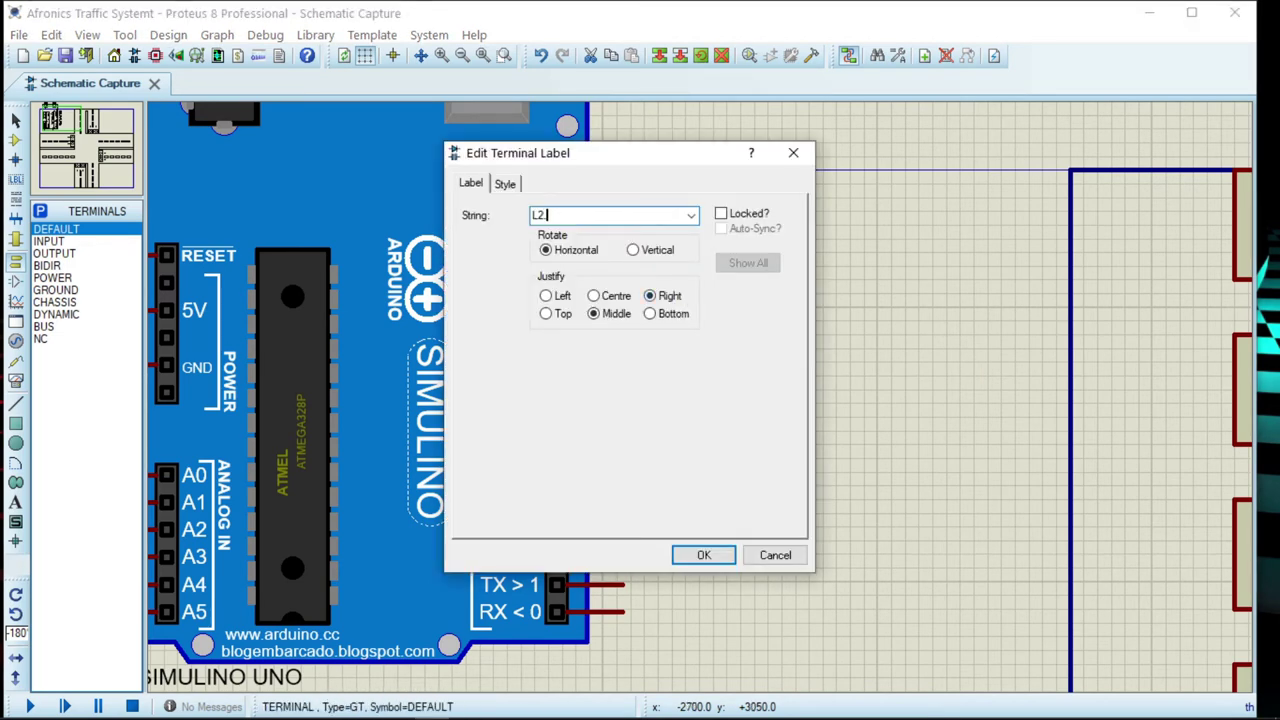
{"action": "key", "text": "Return"}
{"action": "double_click", "coordinate": [689, 326]}
{"action": "key", "text": "Return"}
{"action": "double_click", "coordinate": [693, 327]}
{"action": "left_click", "coordinate": [670, 314]}
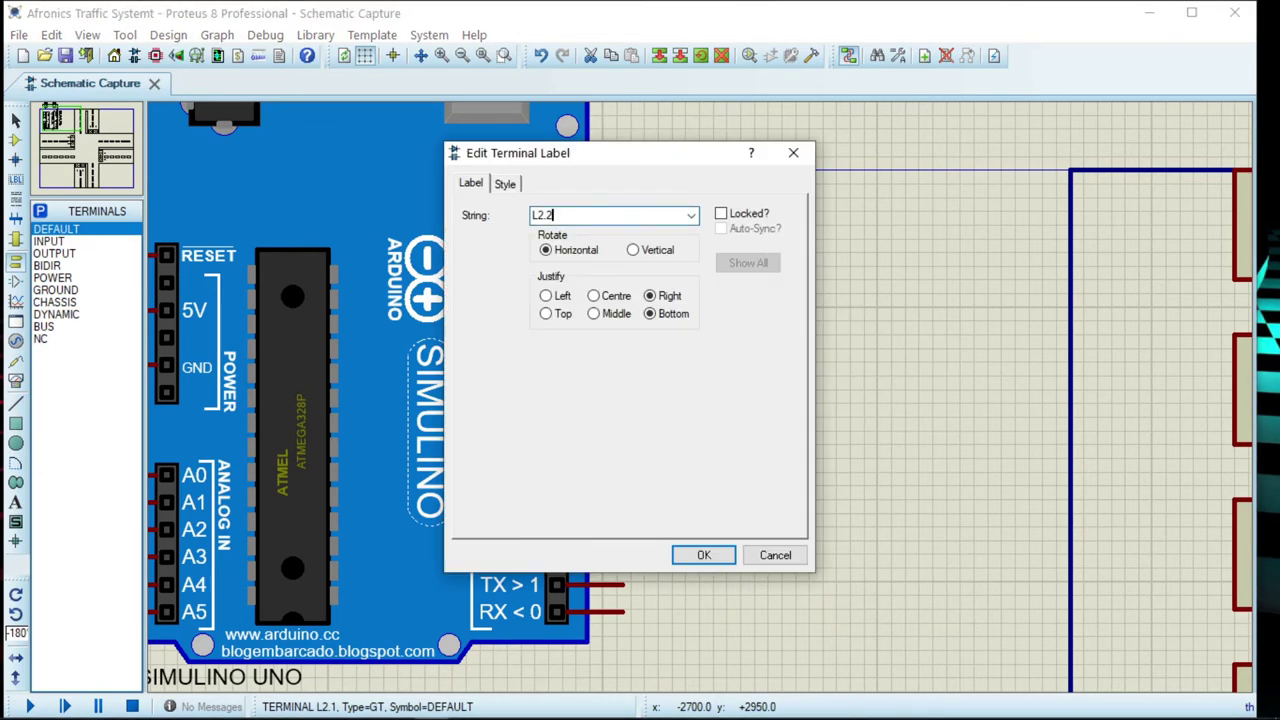
{"action": "key", "text": "Return"}
{"action": "double_click", "coordinate": [695, 341]}
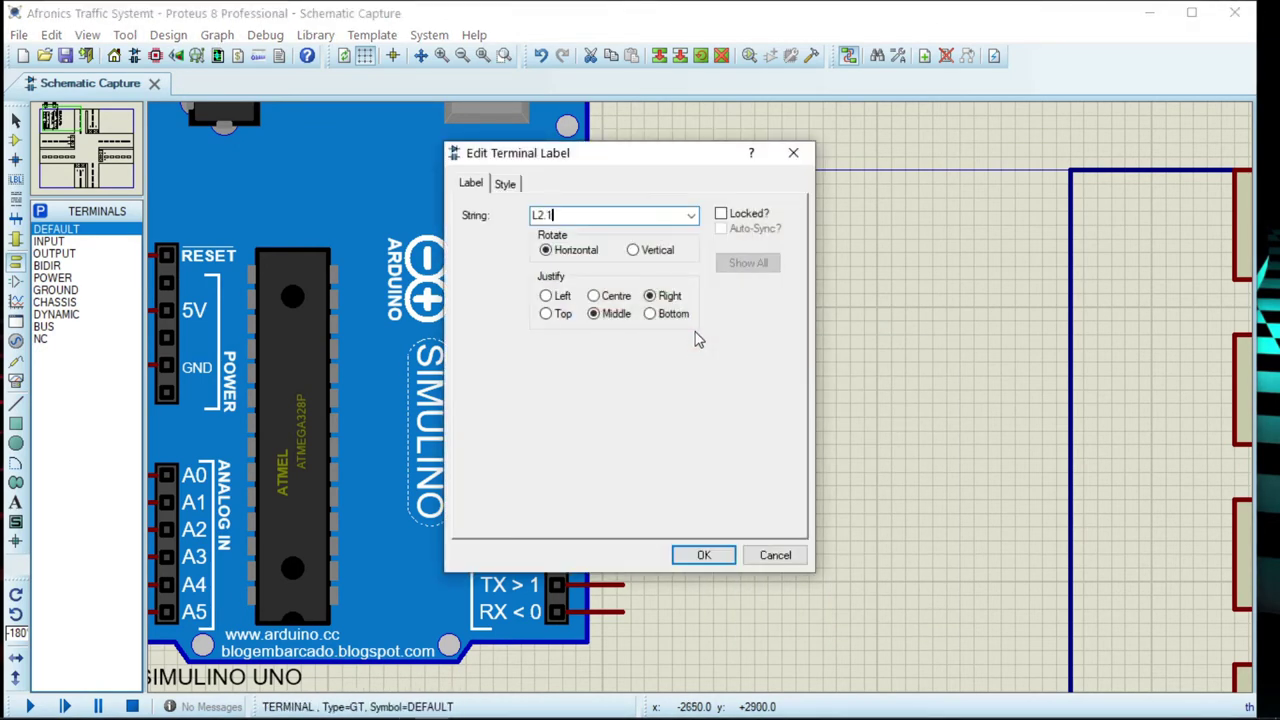
{"action": "key", "text": "BackSpace"}
{"action": "type", "text": "3"}
{"action": "key", "text": "Return"}
Label the terminals wired to Arduino pins 7, 6 and 5 as L3.1, L3.2 and L3.3
{"action": "double_click", "coordinate": [686, 408]}
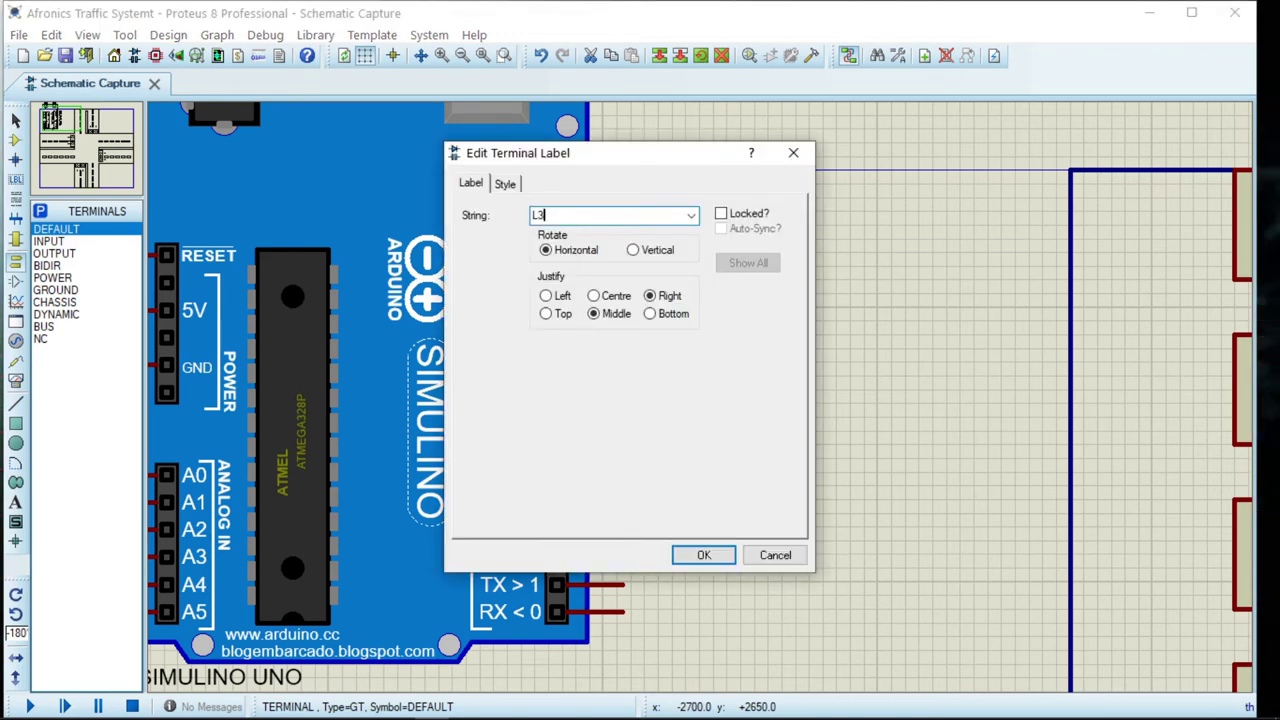
{"action": "left_click", "coordinate": [697, 555]}
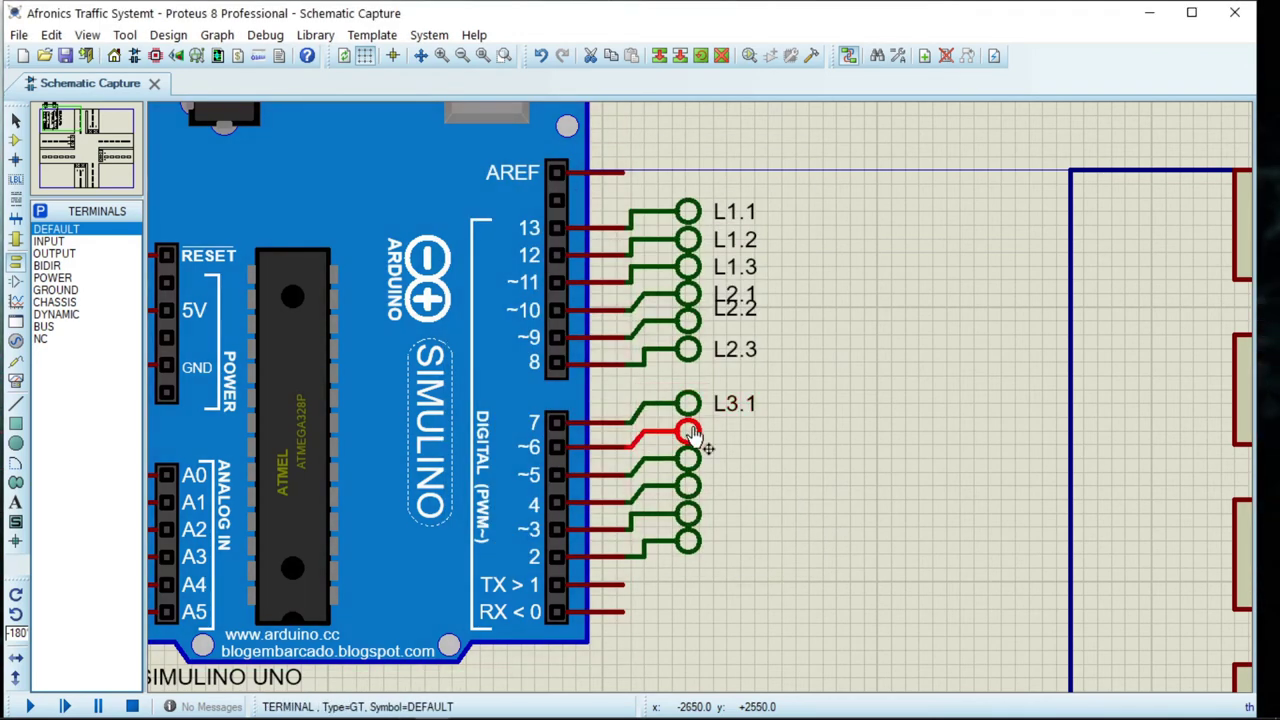
{"action": "double_click", "coordinate": [700, 435]}
{"action": "key", "text": "BackSpace"}
{"action": "type", "text": "2"}
{"action": "key", "text": "Return"}
{"action": "double_click", "coordinate": [689, 462]}
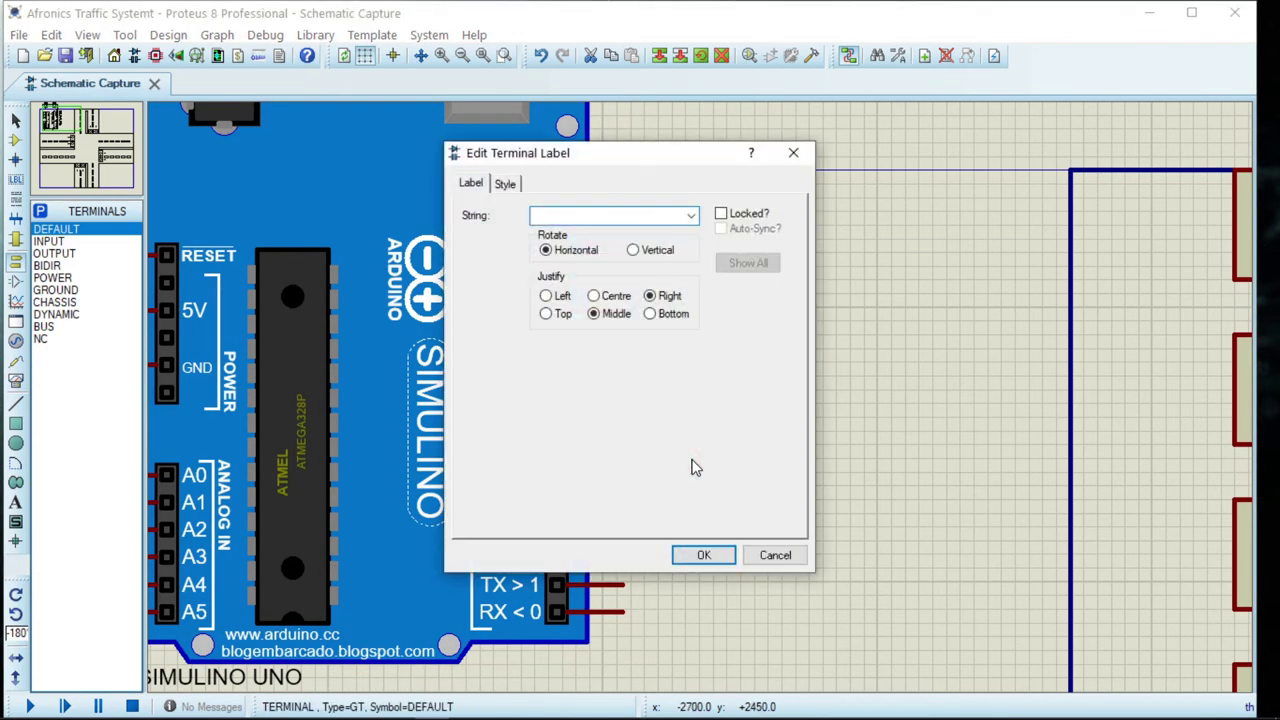
{"action": "type", "text": "L3.3"}
{"action": "key", "text": "Return"}
Label the terminals wired to Arduino pins 4, 3 and 2 as L4.1, L4.2 and L4.3
{"action": "double_click", "coordinate": [698, 486]}
{"action": "key", "text": "Return"}
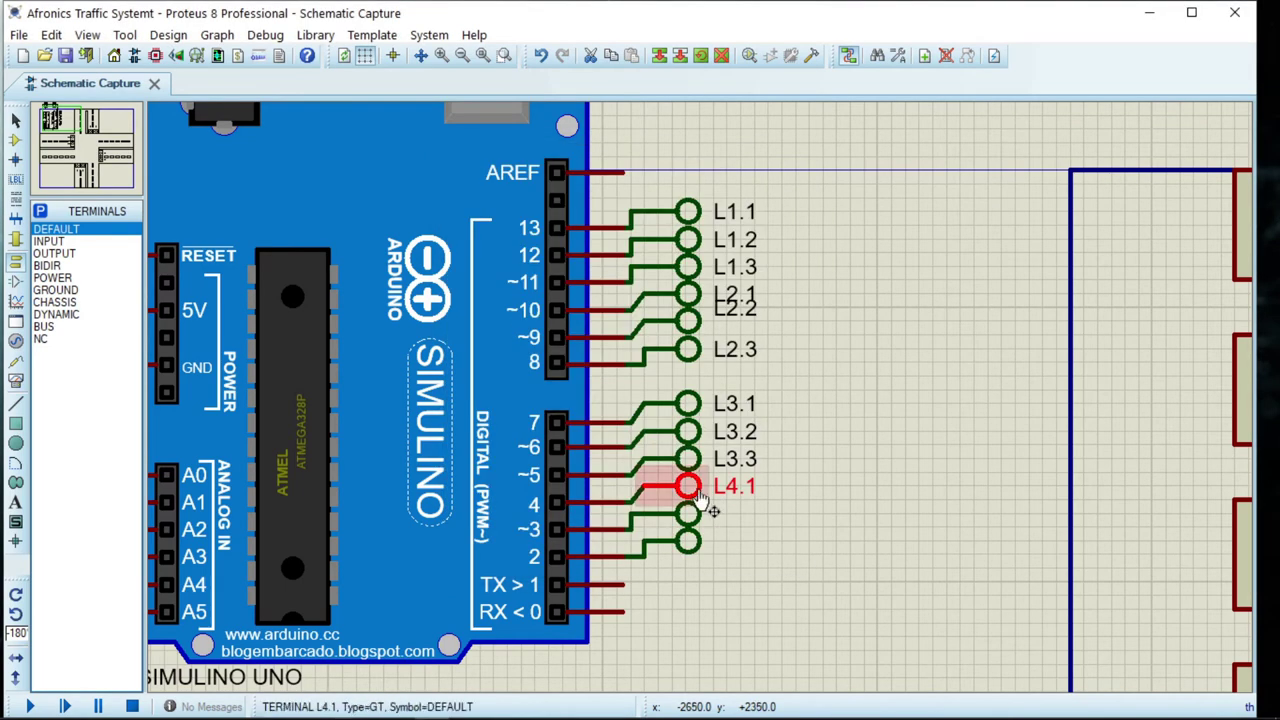
{"action": "double_click", "coordinate": [697, 515]}
{"action": "type", "text": "L4.2"}
{"action": "key", "text": "Return"}
{"action": "double_click", "coordinate": [698, 545]}
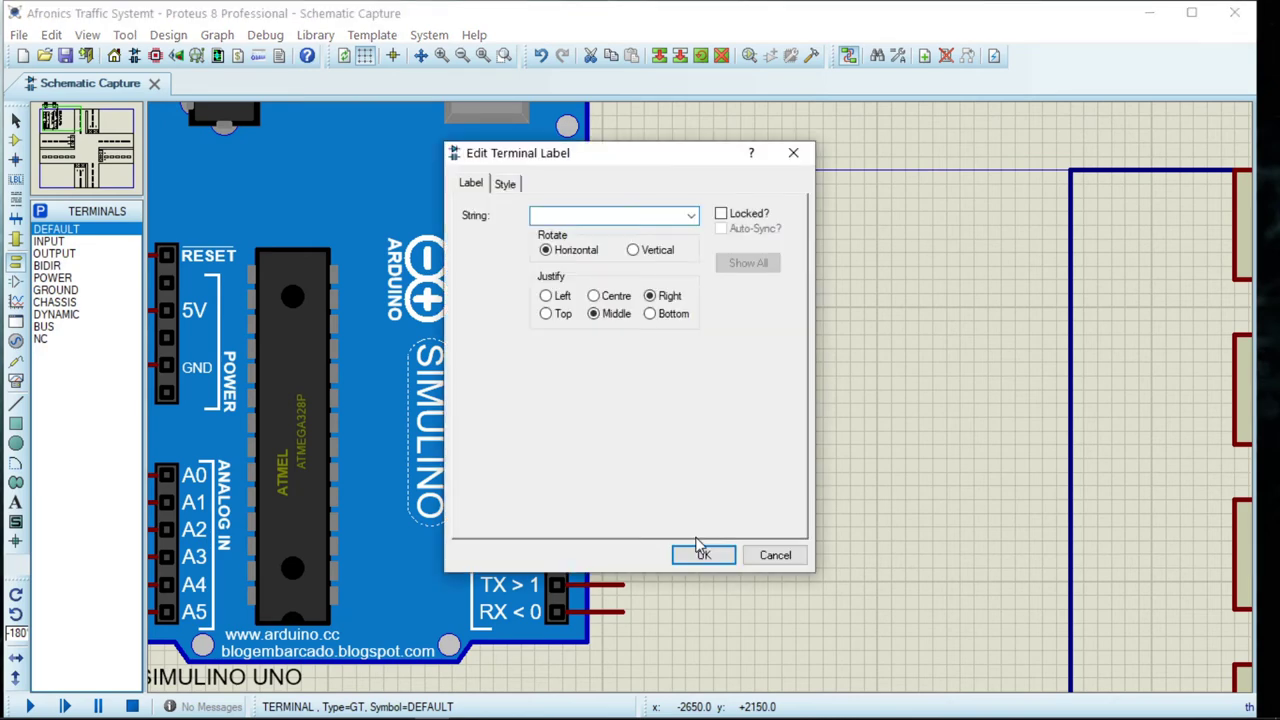
{"action": "type", "text": "L4.3"}
{"action": "key", "text": "Return"}
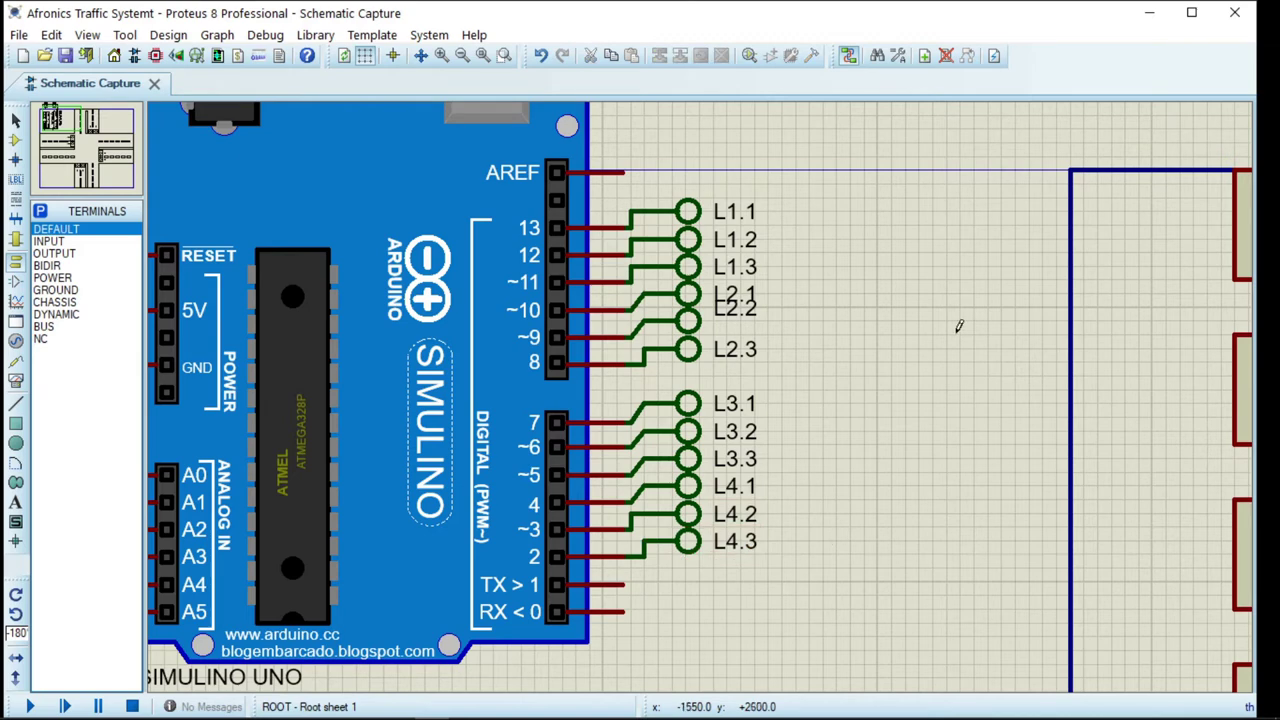
Label the red-lamp terminal of the left arm's traffic light L1.1 and copy the label text for reuse
{"action": "left_click", "coordinate": [462, 56]}
{"action": "left_click", "coordinate": [462, 56]}
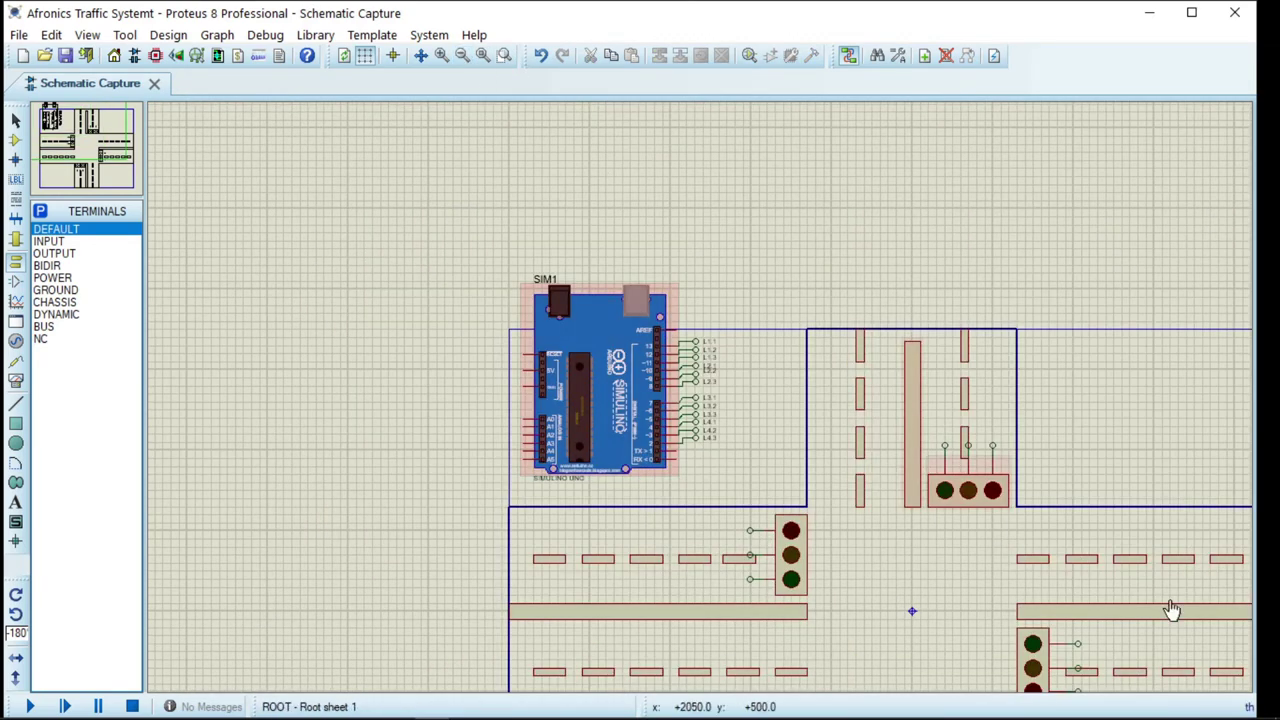
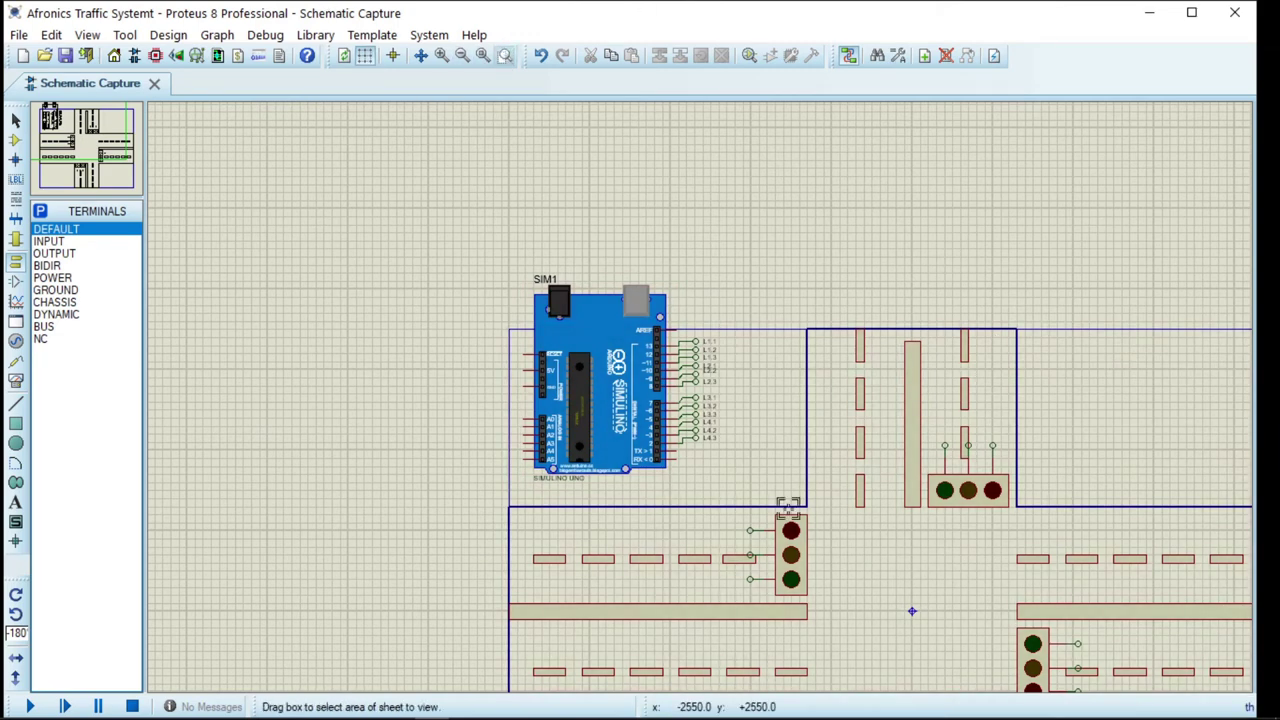
{"action": "left_click_drag", "start_coordinate": [722, 380], "coordinate": [1149, 648]}
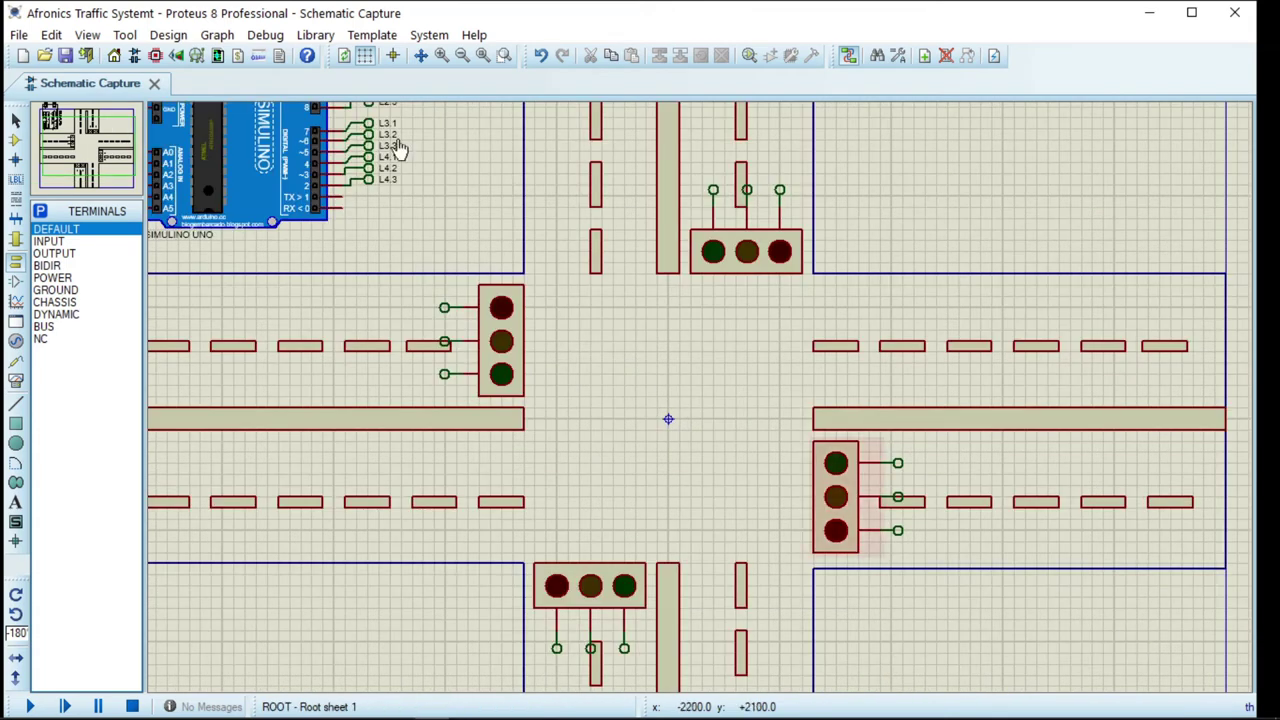
{"action": "double_click", "coordinate": [445, 309]}
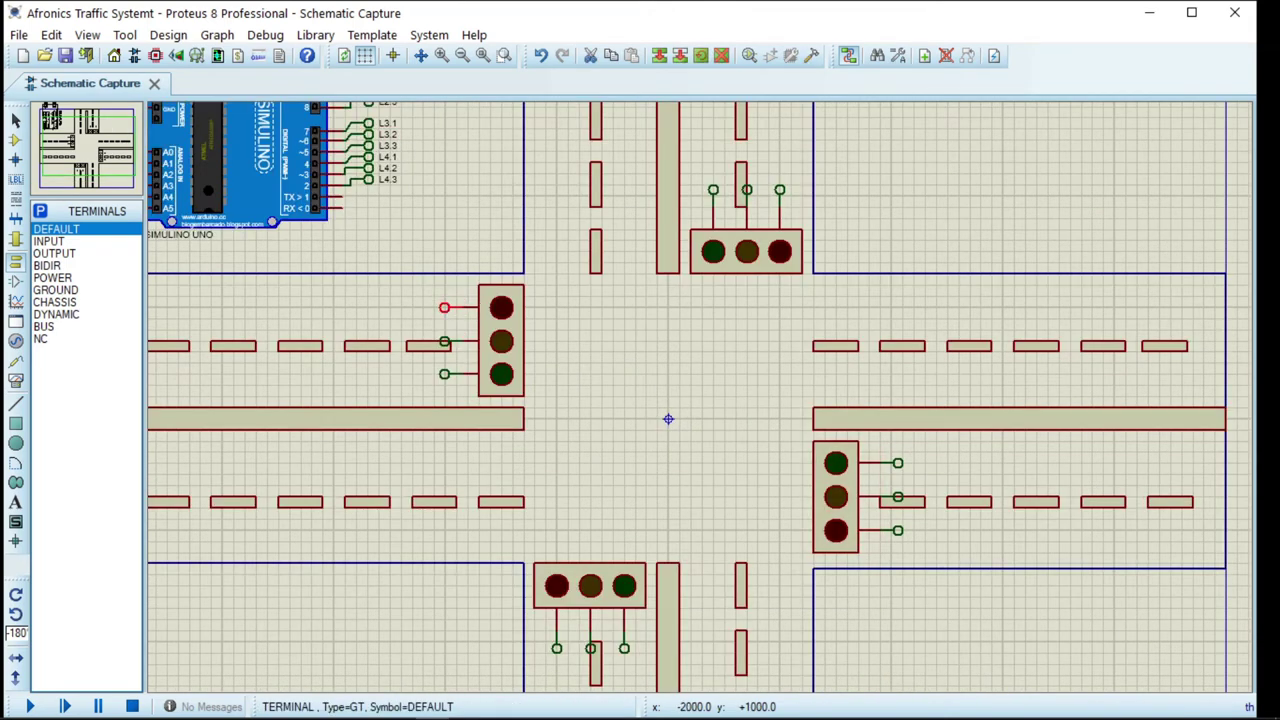
{"action": "type", "text": "L1"}
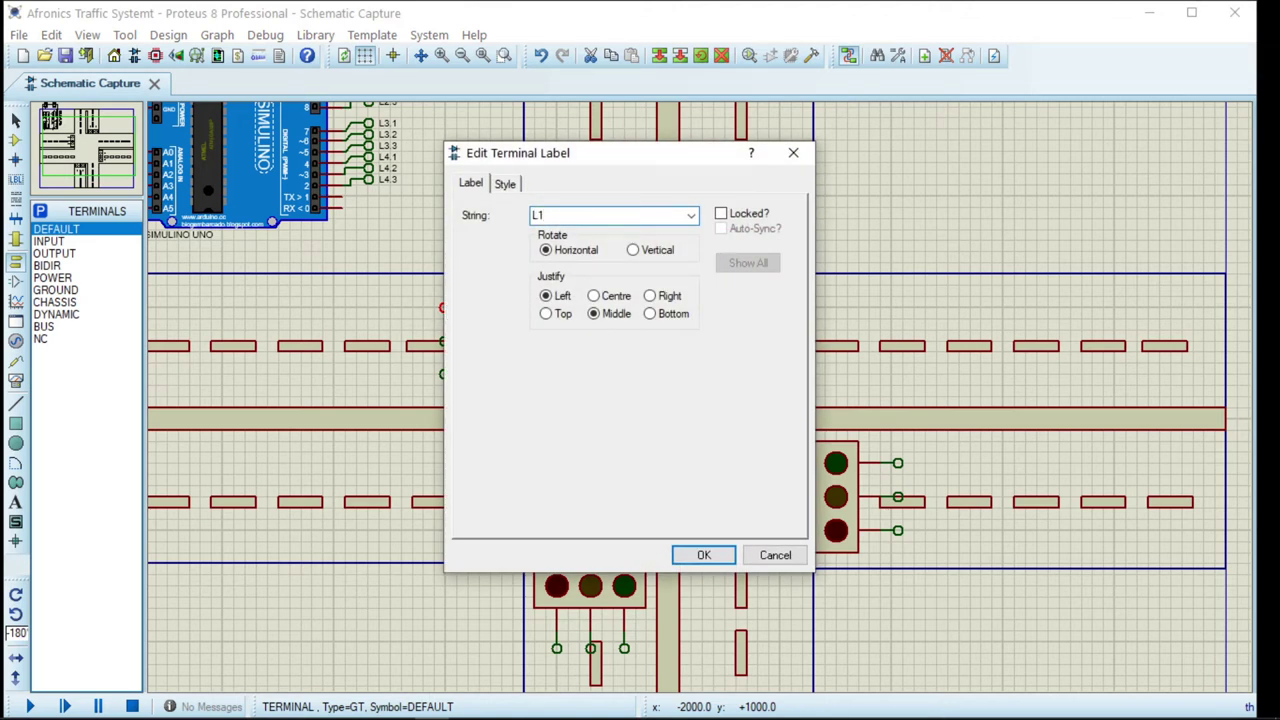
{"action": "type", "text": ".1"}
{"action": "key", "text": "ctrl+a"}
{"action": "key", "text": "ctrl+c"}
{"action": "key", "text": "Return"}
Label the left arm light's yellow and green terminals L1.2 and L1.3, adapting the copied label text
{"action": "double_click", "coordinate": [442, 345]}
{"action": "key", "text": "ctrl+v"}
{"action": "key", "text": "BackSpace"}
{"action": "type", "text": "2"}
{"action": "key", "text": "Return"}
{"action": "double_click", "coordinate": [446, 380]}
{"action": "key", "text": "ctrl+v"}
{"action": "key", "text": "BackSpace"}
{"action": "type", "text": "3"}
{"action": "key", "text": "Return"}
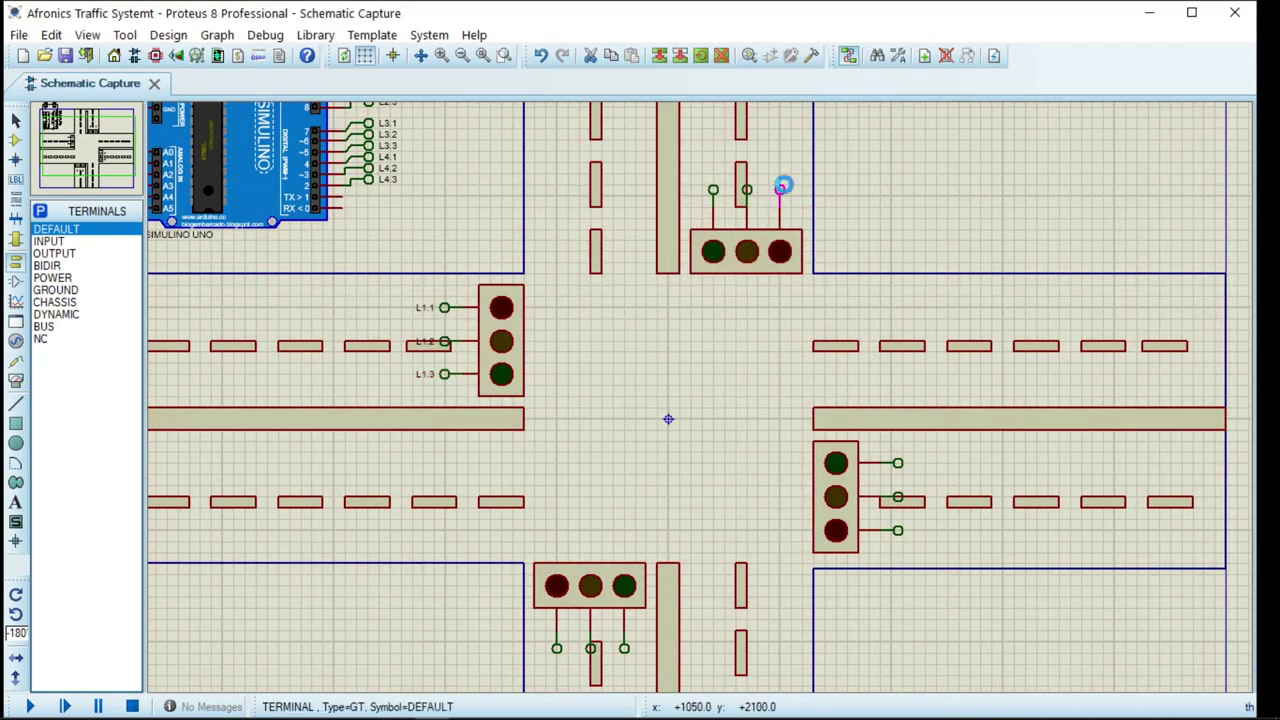
Label the upper arm light's red, yellow and green terminals L2.1, L2.2 and L2.3
{"action": "double_click", "coordinate": [782, 187]}
{"action": "type", "text": "L2.1"}
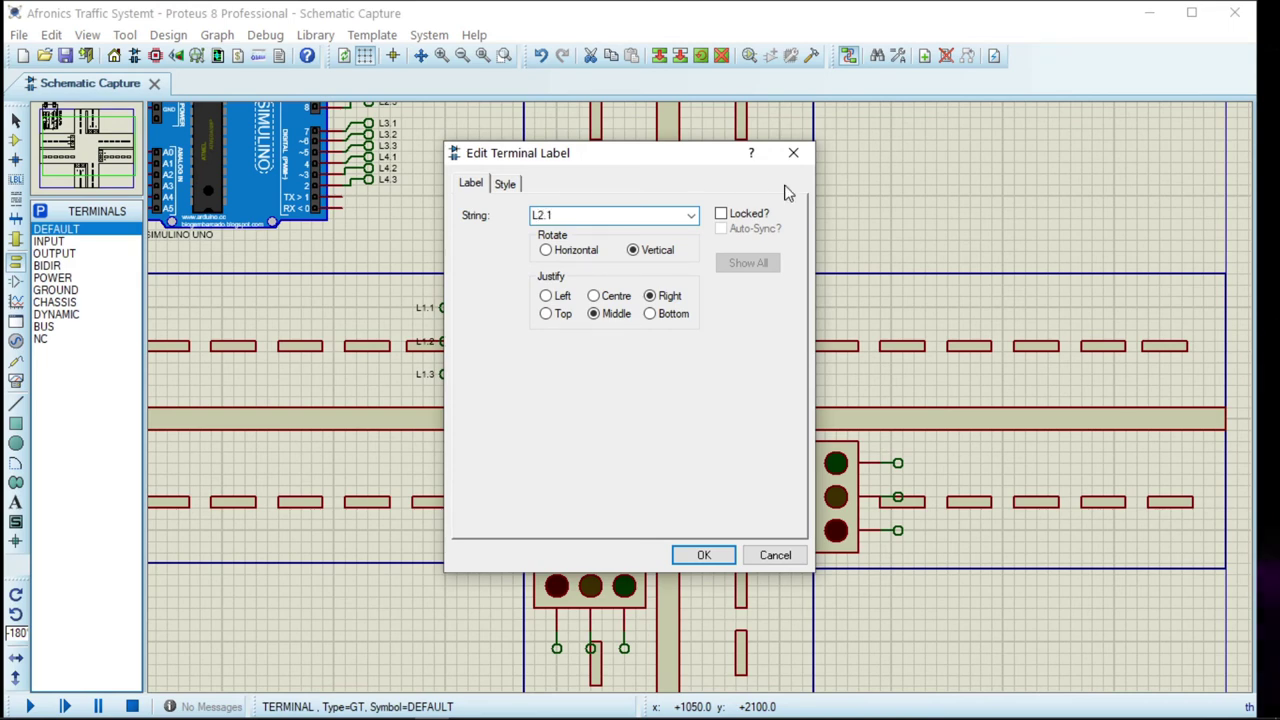
{"action": "key", "text": "Return"}
{"action": "double_click", "coordinate": [747, 190]}
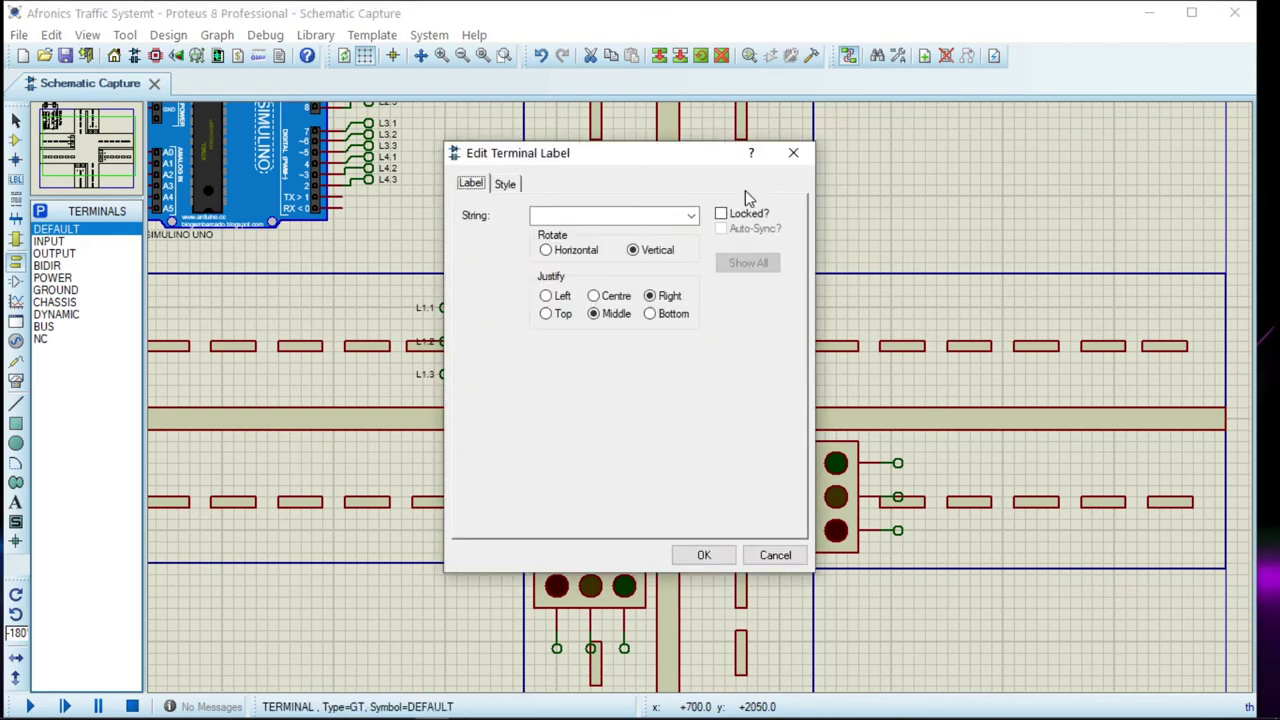
{"action": "type", "text": "L2.2"}
{"action": "key", "text": "Return"}
{"action": "double_click", "coordinate": [713, 190]}
{"action": "type", "text": "L2.3"}
{"action": "key", "text": "Return"}
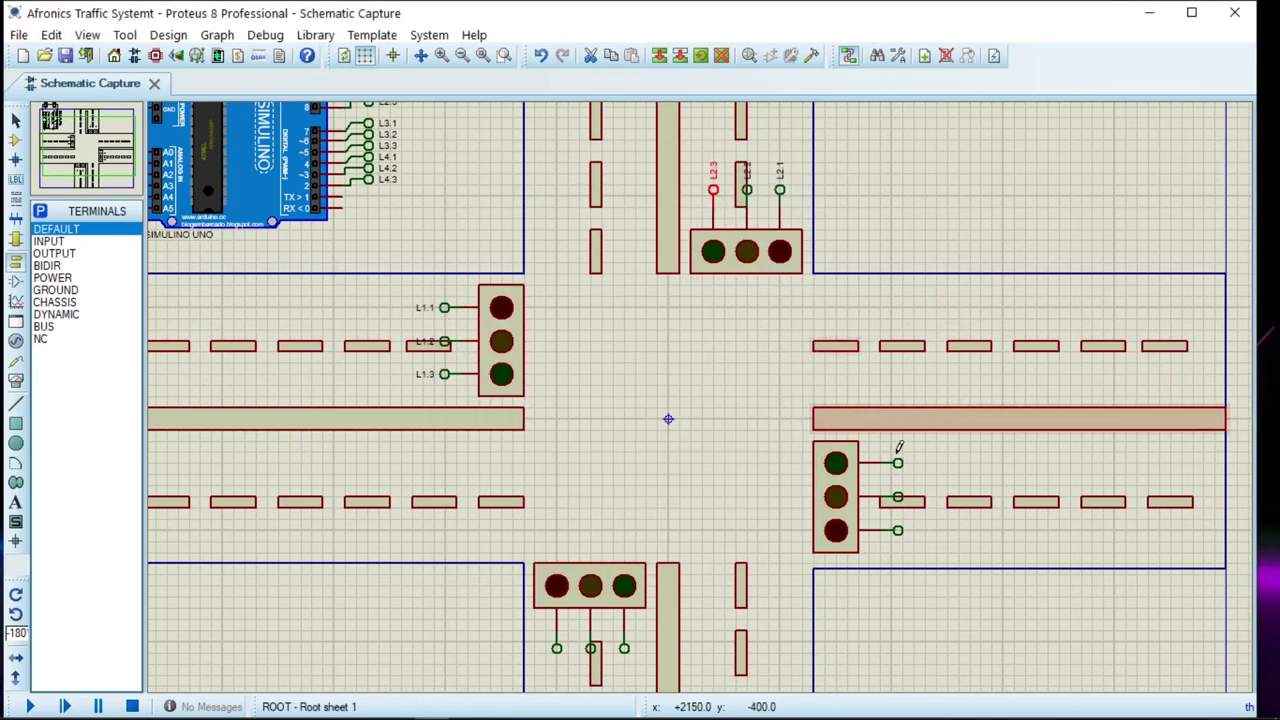
Label the right arm light's red, yellow and green terminals L3.1, L3.2 and L3.3
{"action": "double_click", "coordinate": [898, 531]}
{"action": "type", "text": "L"}
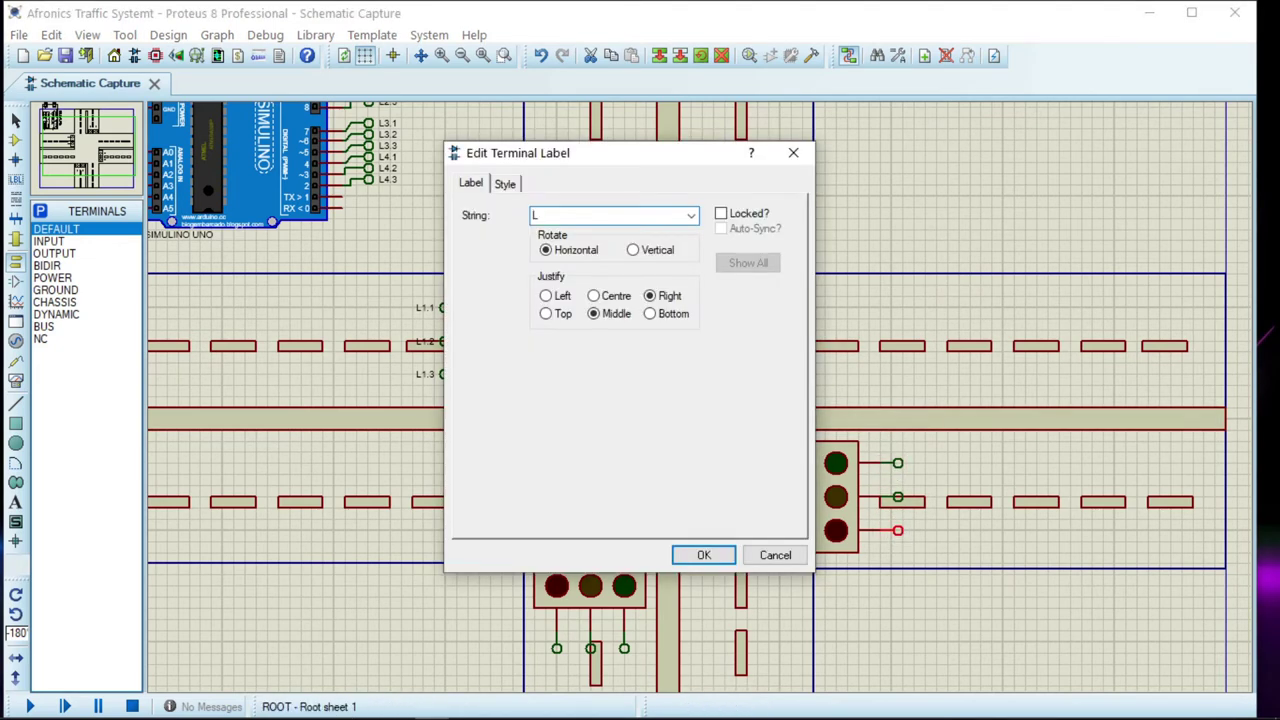
{"action": "type", "text": "3.1"}
{"action": "key", "text": "Return"}
{"action": "double_click", "coordinate": [898, 499]}
{"action": "type", "text": "L3.2"}
{"action": "key", "text": "Return"}
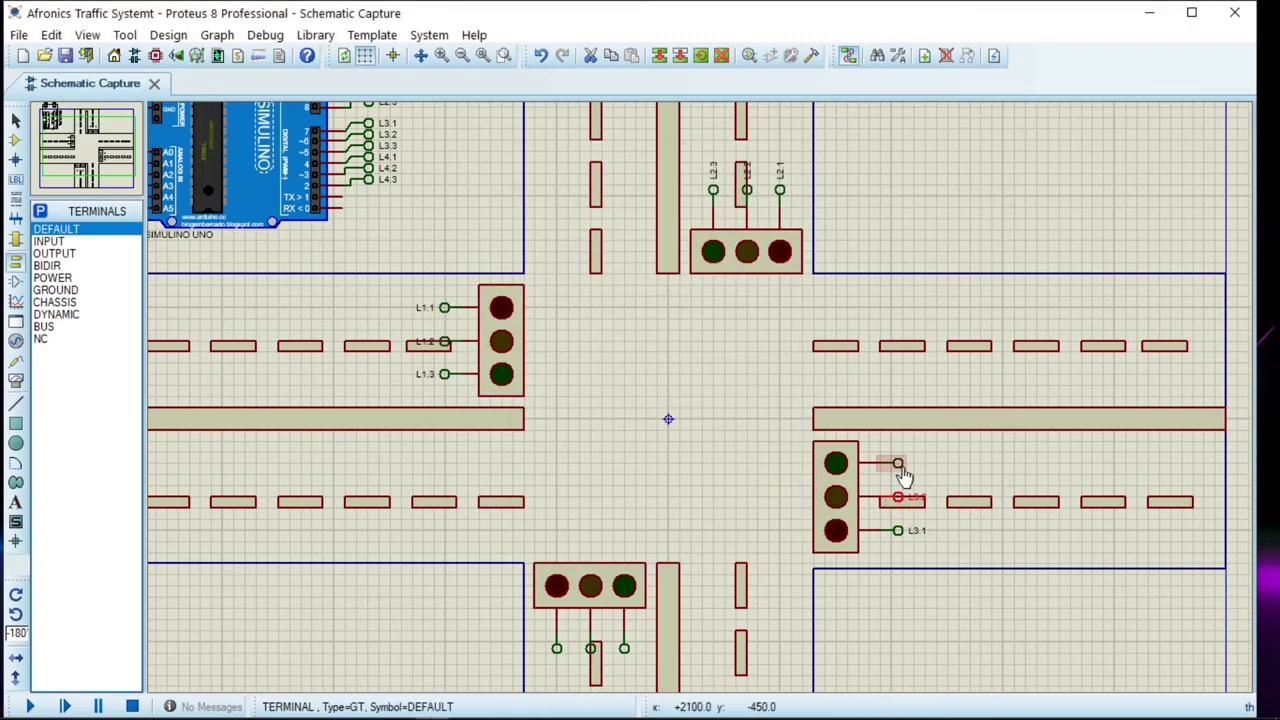
{"action": "double_click", "coordinate": [899, 465]}
{"action": "type", "text": "L3.1"}
{"action": "key", "text": "BackSpace"}
{"action": "type", "text": "3"}
{"action": "key", "text": "Return"}
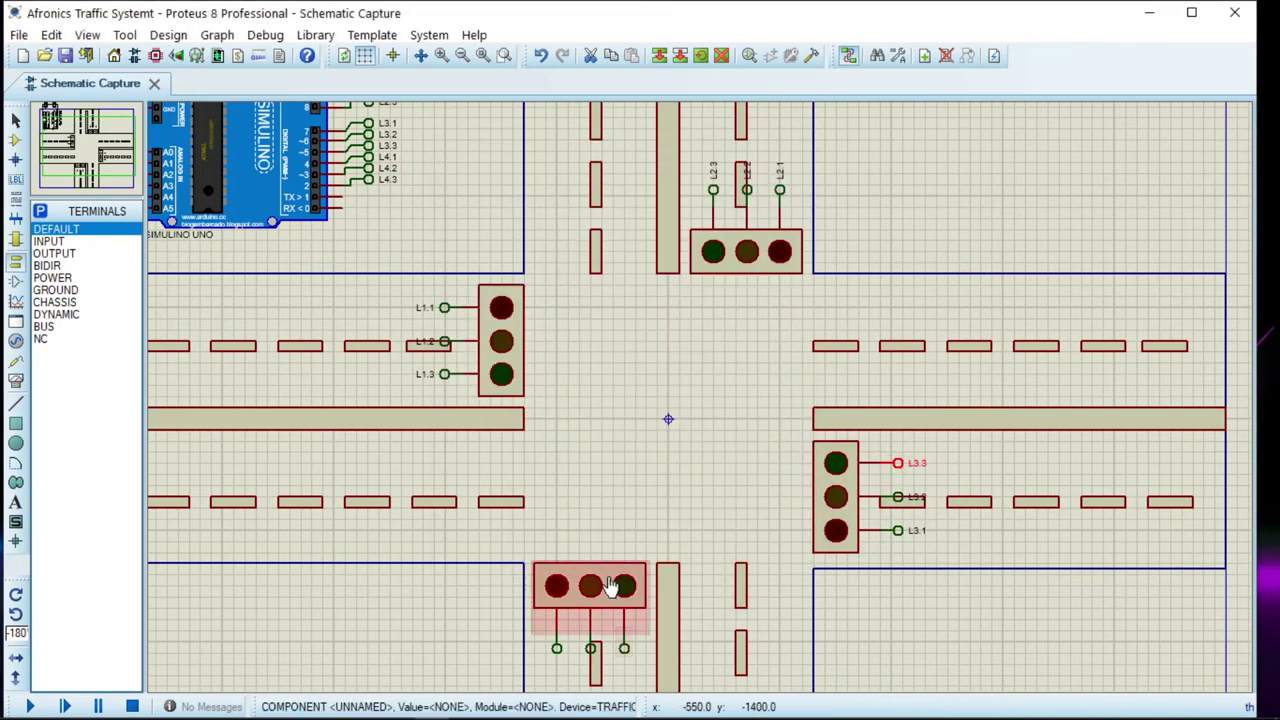
Label the lower arm light's red, yellow and green terminals L4.1, L4.2 and L4.3
{"action": "double_click", "coordinate": [557, 648]}
{"action": "type", "text": "L4.1"}
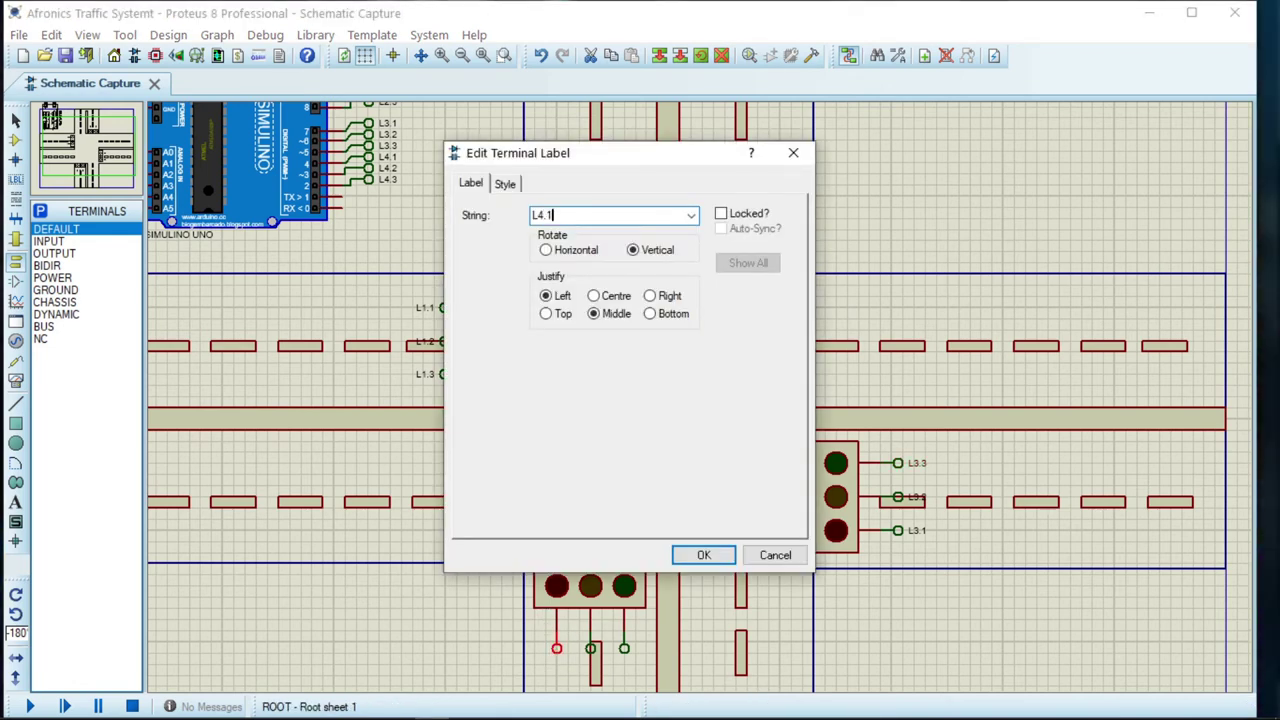
{"action": "key", "text": "ctrl+a"}
{"action": "left_click", "coordinate": [690, 556]}
{"action": "double_click", "coordinate": [591, 648]}
{"action": "type", "text": "L4.2"}
{"action": "key", "text": "Return"}
{"action": "double_click", "coordinate": [624, 649]}
{"action": "type", "text": "L4.3"}
{"action": "key", "text": "Return"}
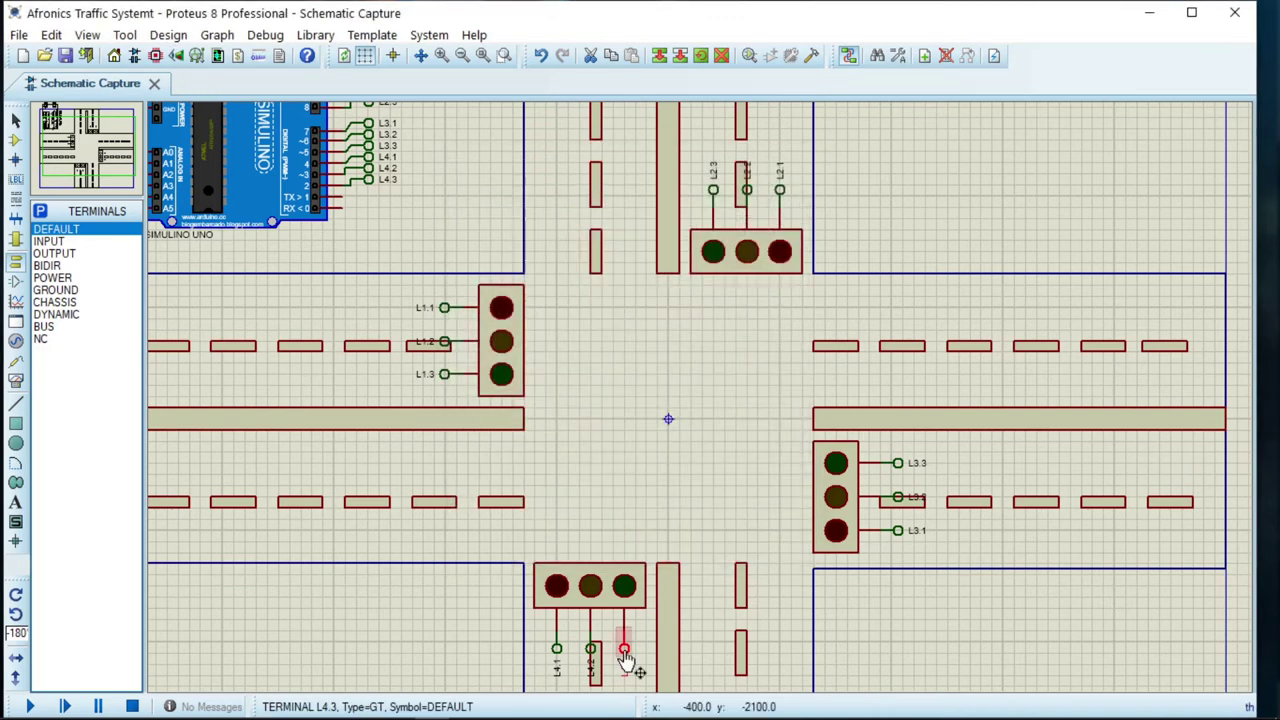
{"action": "left_click", "coordinate": [460, 57]}
{"action": "left_click", "coordinate": [460, 57]}
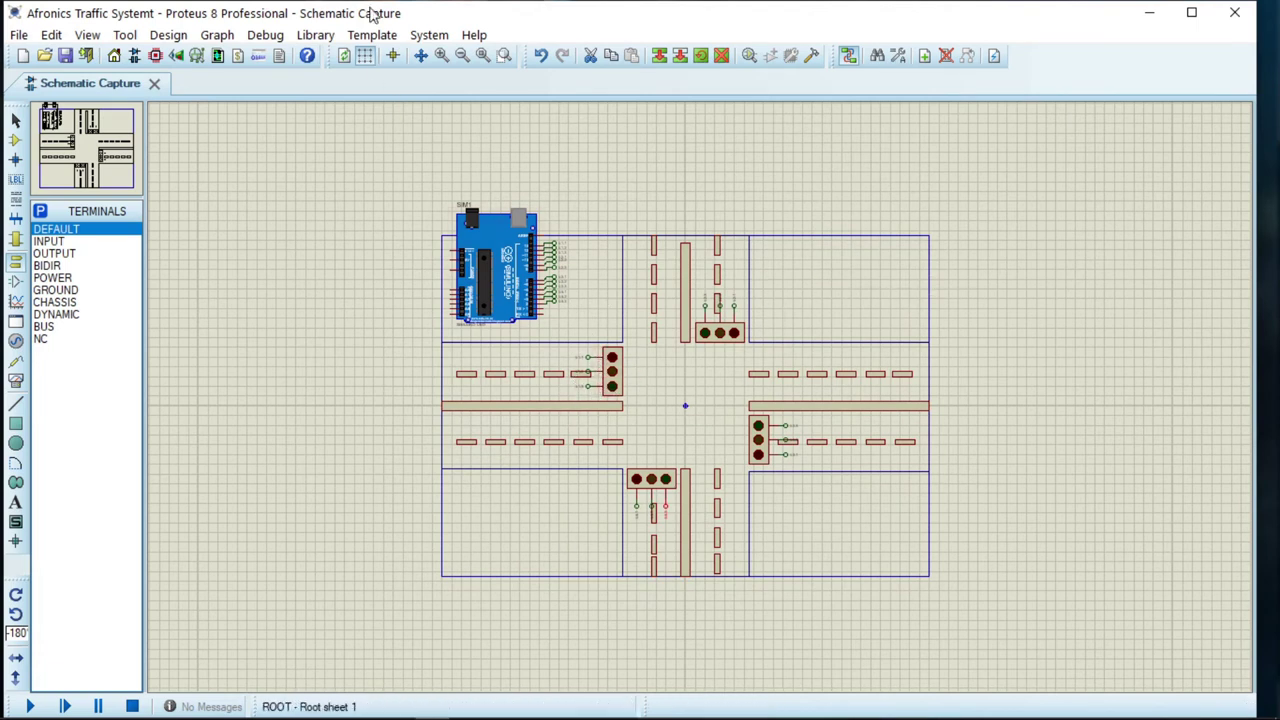
{"action": "left_click", "coordinate": [510, 65]}
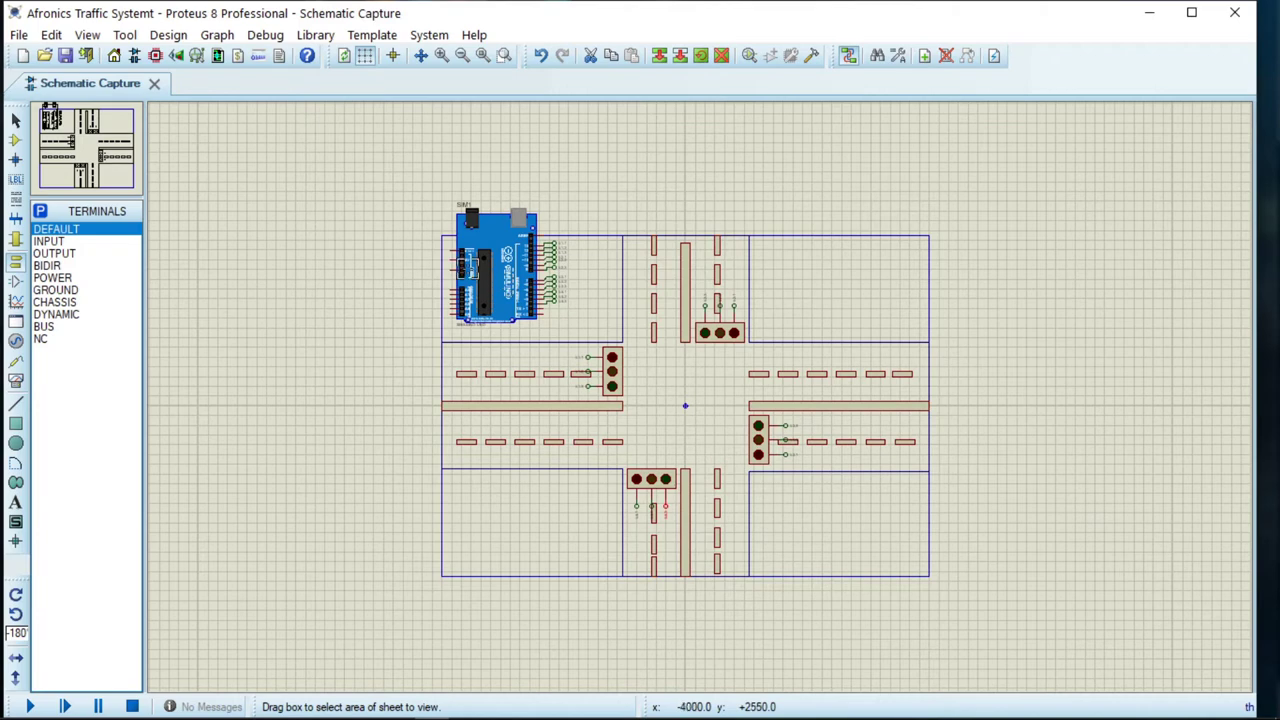
{"action": "left_click_drag", "start_coordinate": [444, 236], "coordinate": [934, 569]}
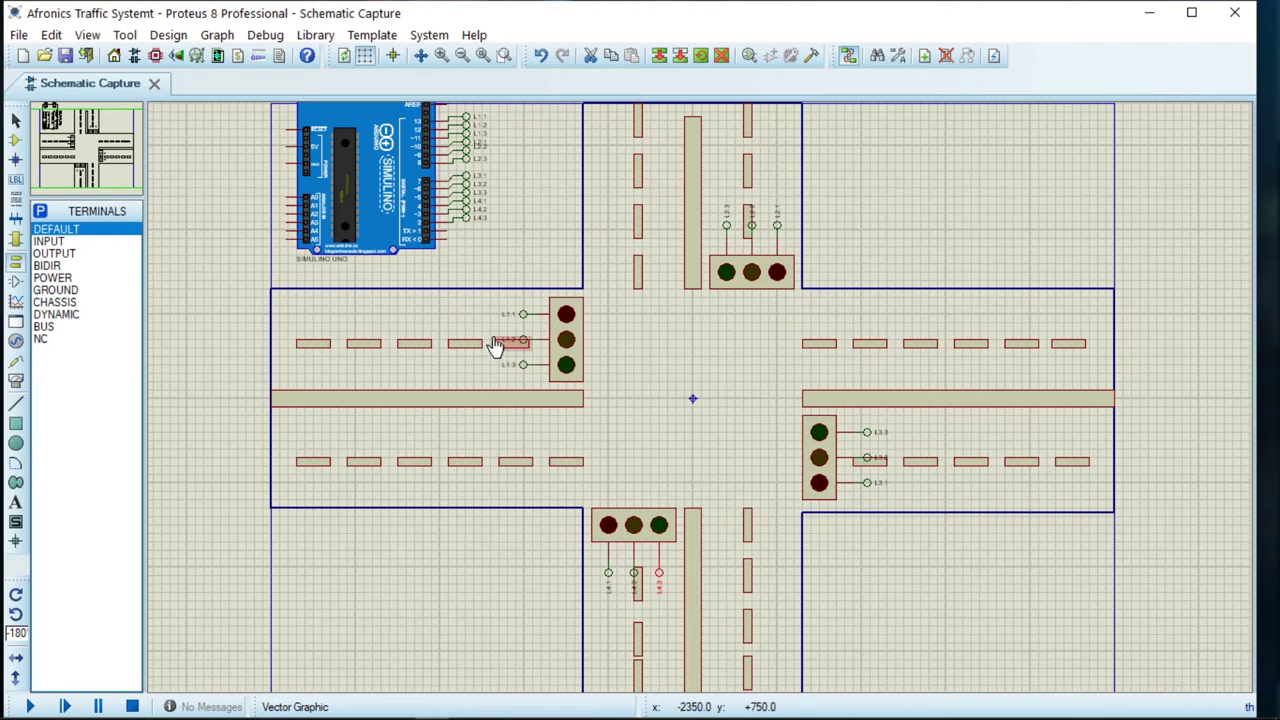
{"action": "left_click", "coordinate": [414, 343]}
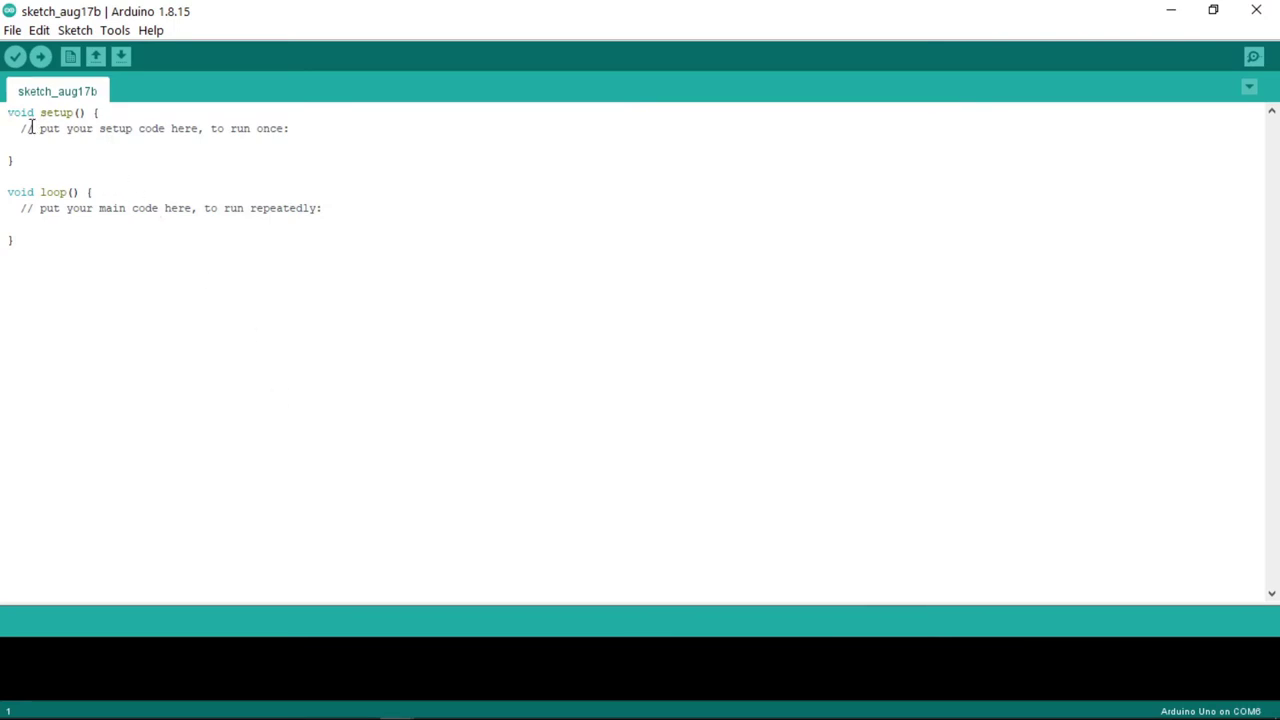
Above setup(), declare an integer array Lane1[] holding pins 13, 12 and 11
{"action": "key", "text": "Return"}
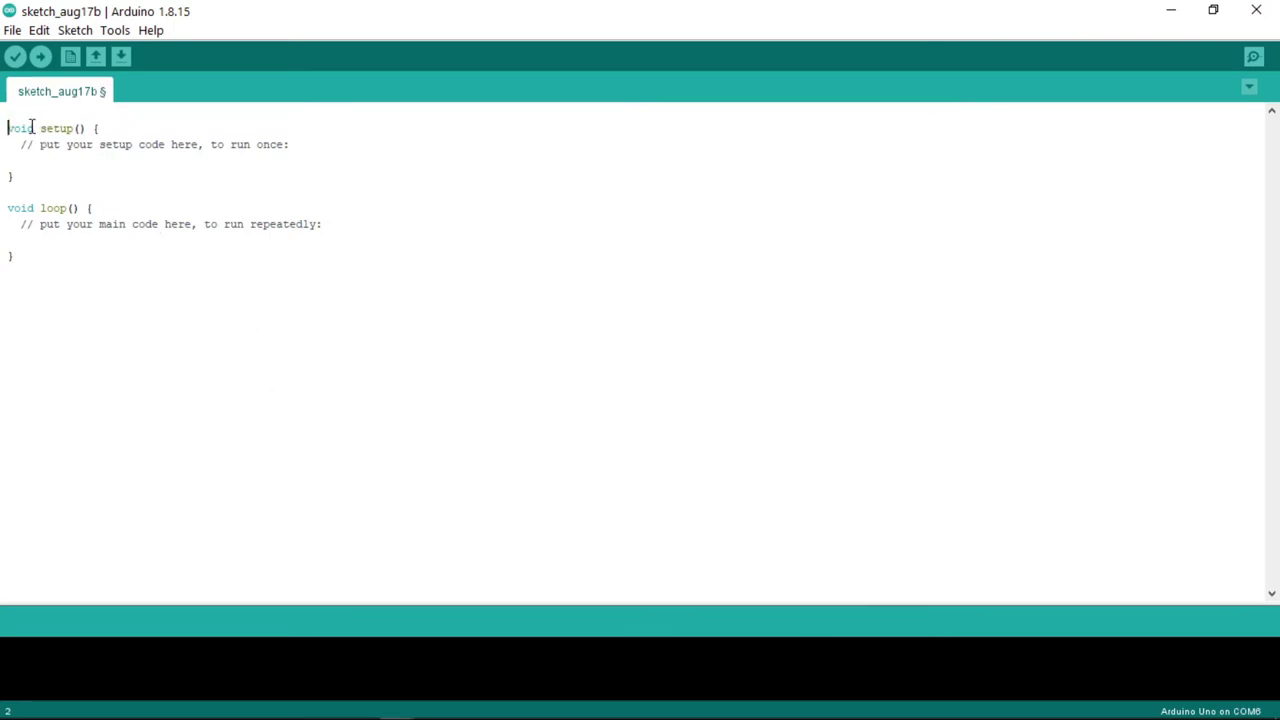
{"action": "key", "text": "Return"}
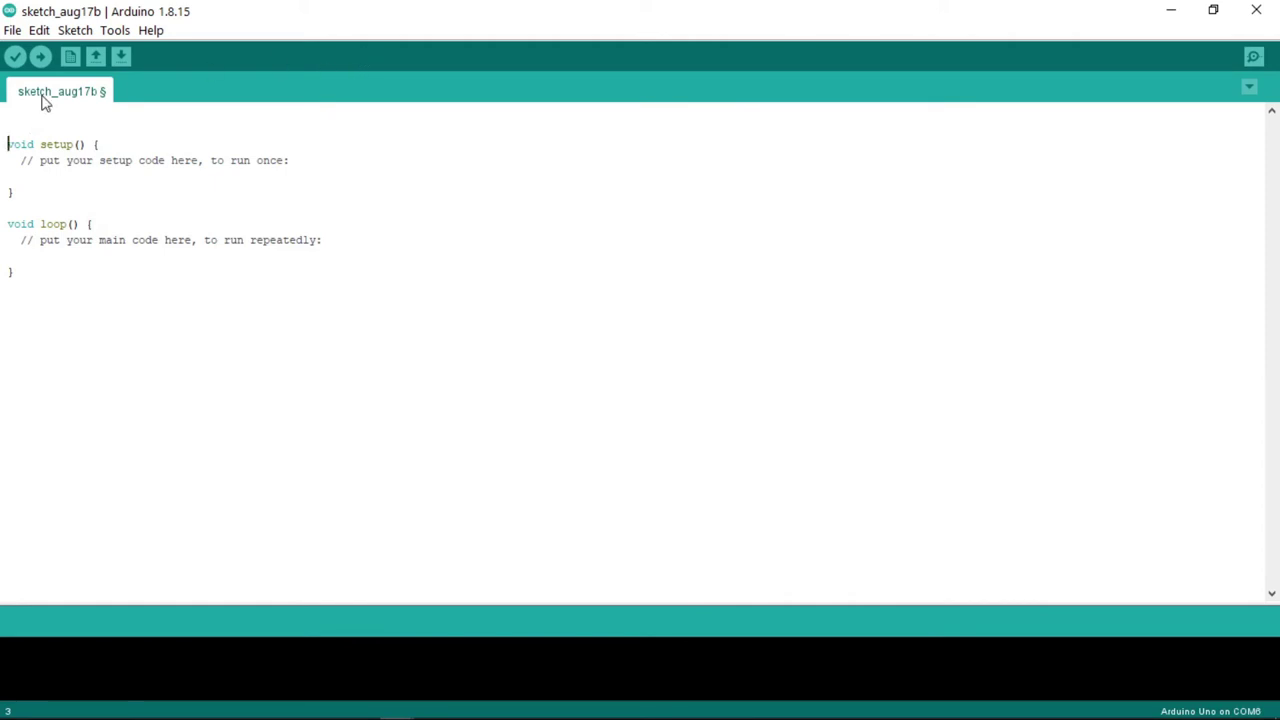
{"action": "left_click", "coordinate": [20, 127]}
{"action": "type", "text": "inte"}
{"action": "key", "text": "BackSpace"}
{"action": "key", "text": "BackSpace"}
{"action": "key", "text": "BackSpace"}
{"action": "type", "text": "L"}
{"action": "type", "text": "ane"}
{"action": "type", "text": "l"}
{"action": "type", "text": "("}
{"action": "key", "text": "BackSpace"}
{"action": "type", "text": "[]"}
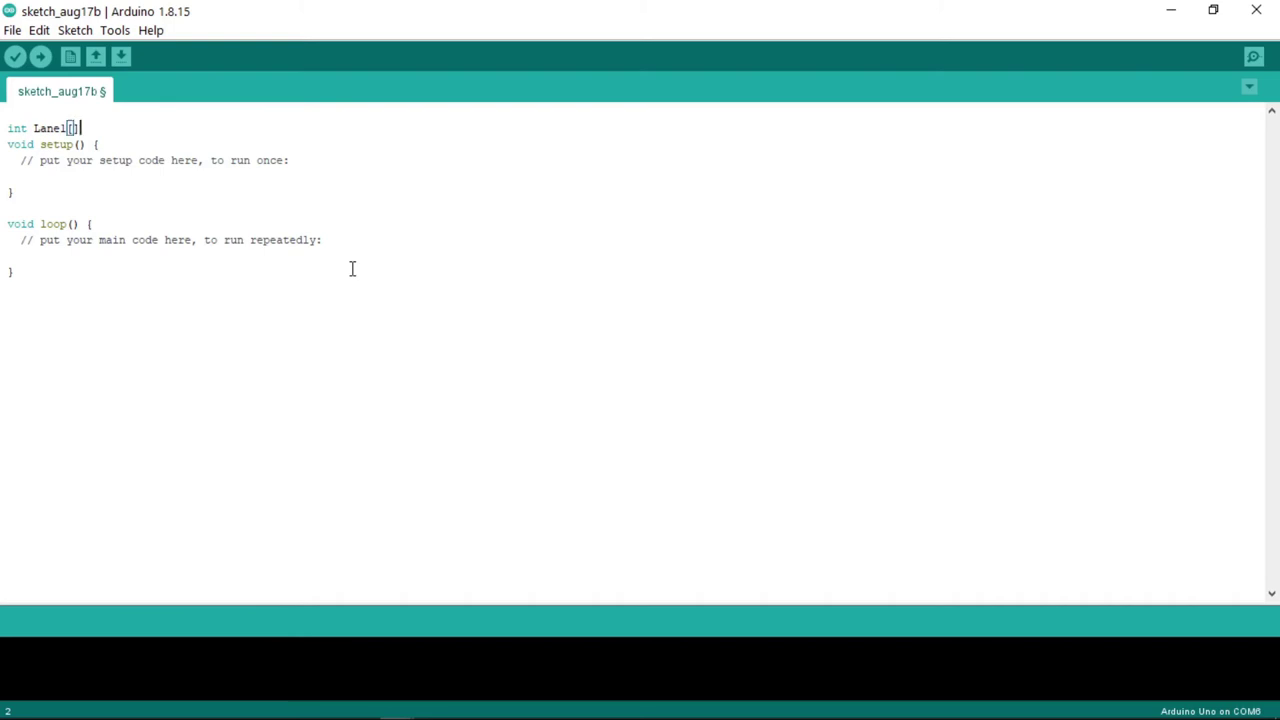
{"action": "type", "text": " = {"}
{"action": "type", "text": "13,12,11}"}
End the Lane1 declaration with a semicolon and the comment "Lane 1 Red, Yellow and Green", leaving a blank line before setup()
{"action": "type", "text": "; //"}
{"action": "type", "text": "Red, "}
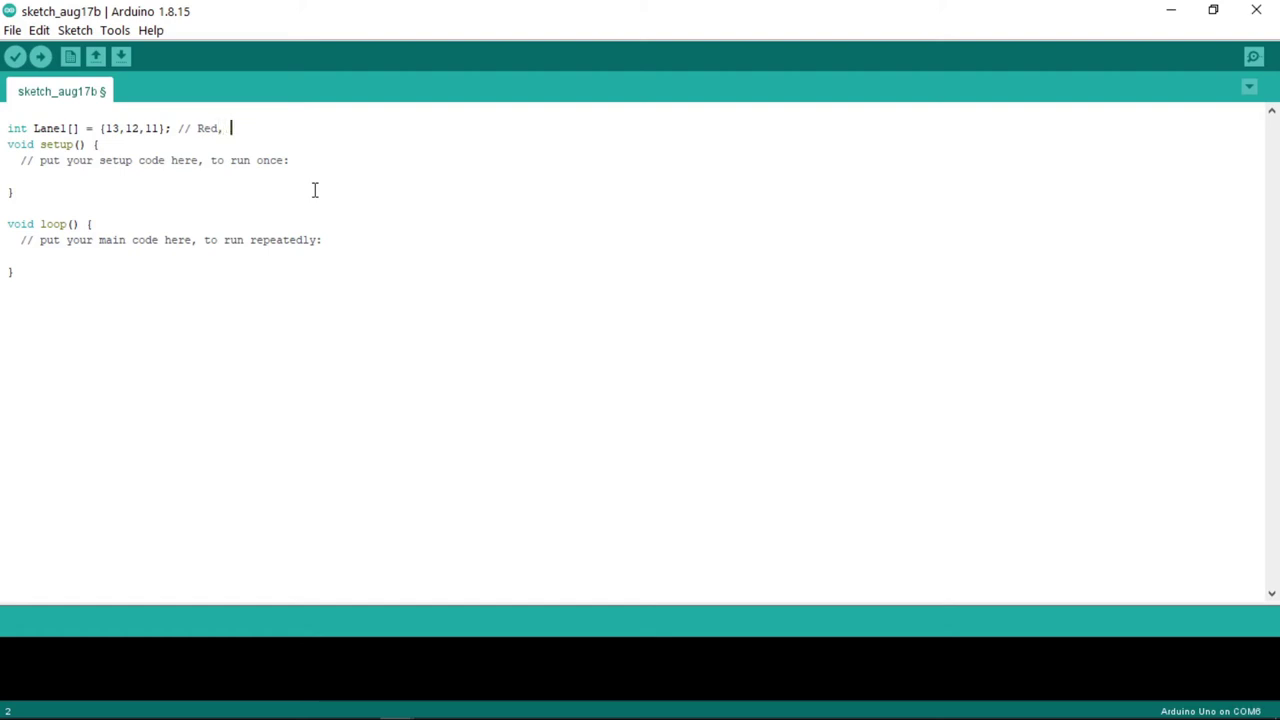
{"action": "type", "text": "Ye"}
{"action": "type", "text": "llo"}
{"action": "type", "text": "w"}
{"action": "type", "text": ", "}
{"action": "type", "text": "Gree"}
{"action": "type", "text": "n"}
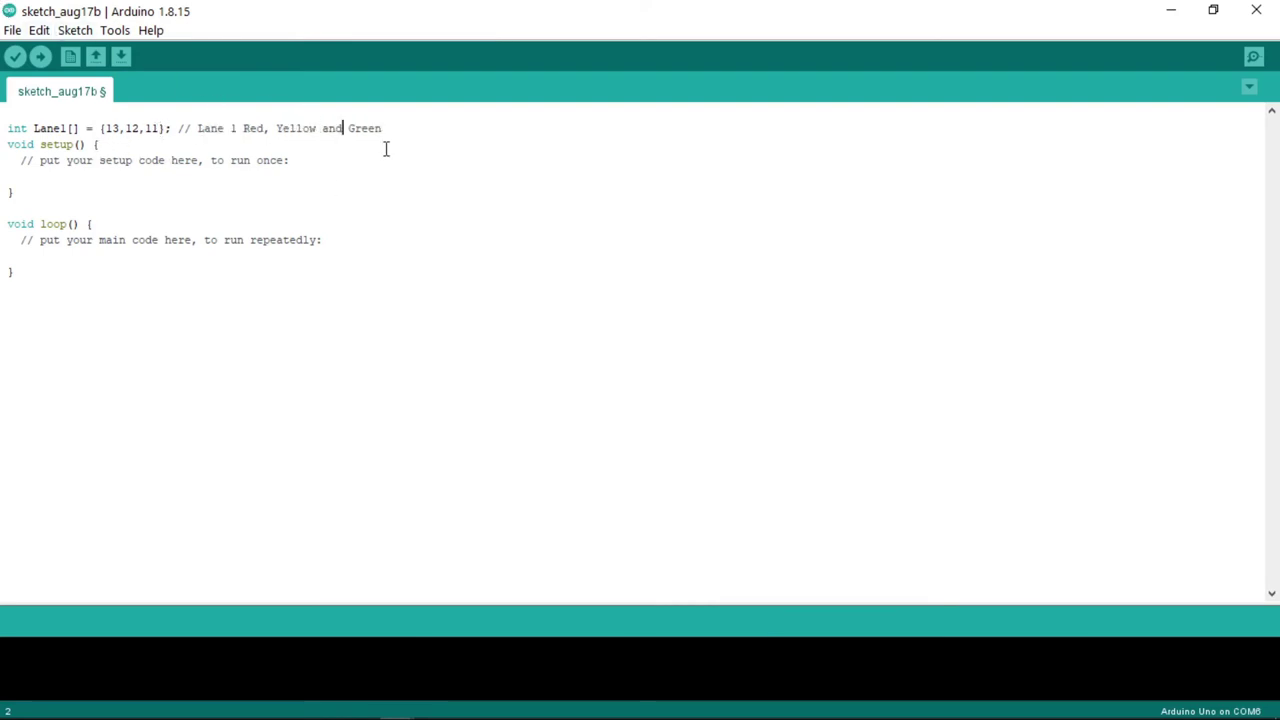
{"action": "left_click", "coordinate": [397, 127]}
{"action": "key", "text": "Return"}
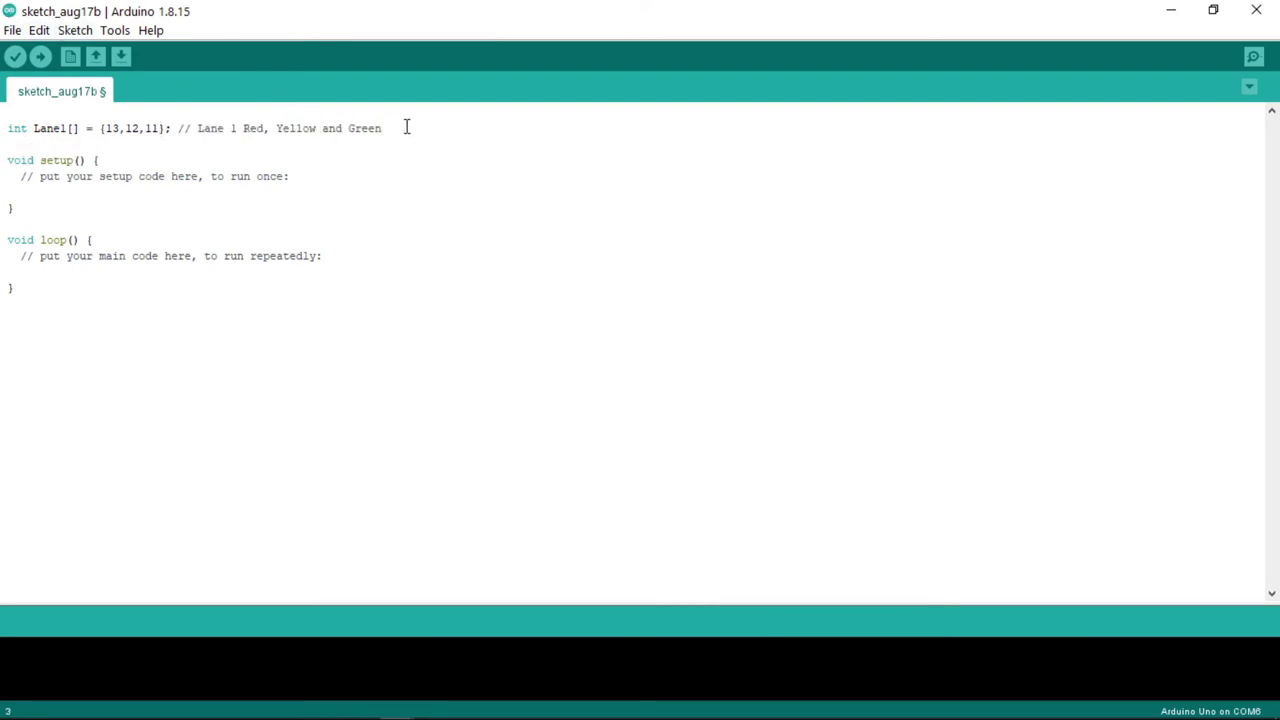
Duplicate the commented Lane1 declaration three times on the lines directly below it
{"action": "left_click_drag", "start_coordinate": [386, 128], "coordinate": [7, 128]}
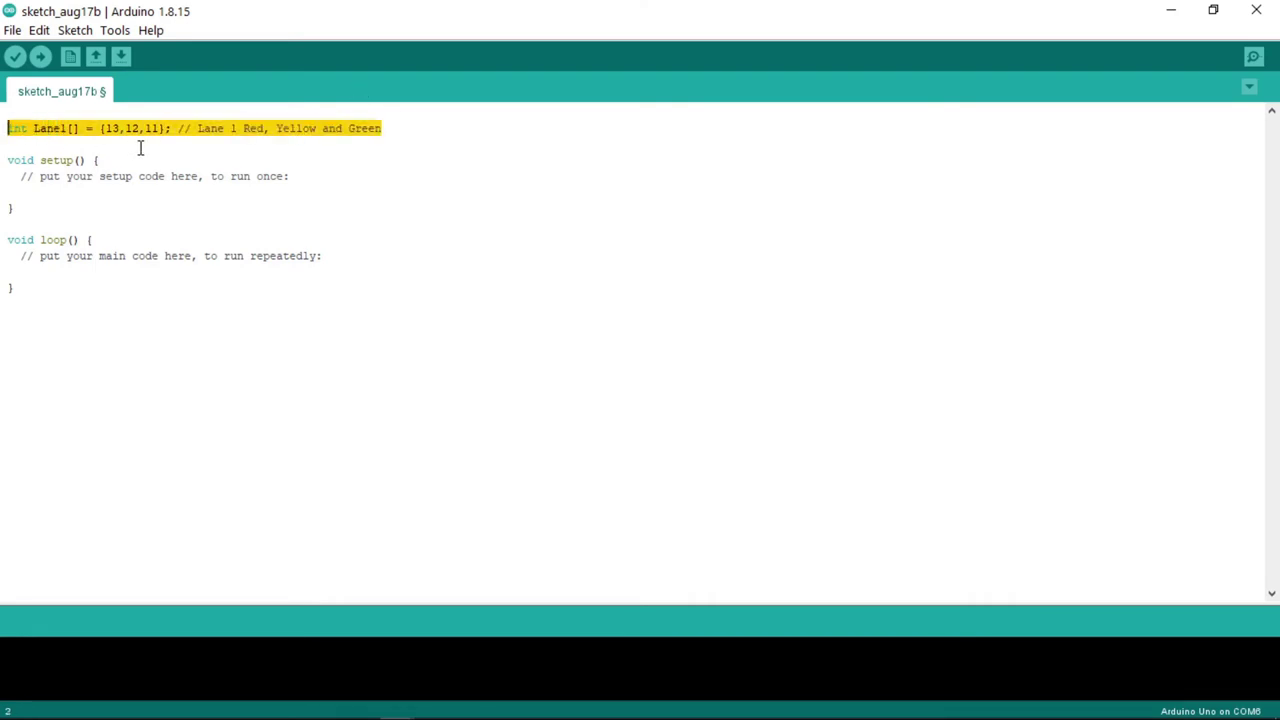
{"action": "key", "text": "ctrl+c"}
{"action": "left_click", "coordinate": [400, 131]}
{"action": "key", "text": "Return"}
{"action": "key", "text": "ctrl+v"}
{"action": "key", "text": "Return"}
{"action": "key", "text": "ctrl+v"}
{"action": "key", "text": "Return"}
{"action": "key", "text": "ctrl+v"}
Rename the three duplicated arrays Lane2, Lane3 and Lane4 in order
{"action": "left_click", "coordinate": [66, 144]}
{"action": "key", "text": "BackSpace"}
{"action": "type", "text": "2"}
{"action": "key", "text": "Down"}
{"action": "key", "text": "BackSpace"}
{"action": "type", "text": "3"}
{"action": "key", "text": "Down"}
{"action": "key", "text": "BackSpace"}
{"action": "type", "text": "4"}
Set the Lane2 array's pin numbers to 10, 9 and 8
{"action": "key", "text": "Down"}
{"action": "key", "text": "Down"}
{"action": "key", "text": "Down"}
{"action": "key", "text": "Down"}
{"action": "key", "text": "Down"}
{"action": "key", "text": "Up"}
{"action": "key", "text": "Up"}
{"action": "key", "text": "Up"}
{"action": "key", "text": "Up"}
{"action": "key", "text": "Up"}
{"action": "key", "text": "Up"}
{"action": "key", "text": "Up"}
{"action": "key", "text": "Right"}
{"action": "key", "text": "Right"}
{"action": "key", "text": "Right"}
{"action": "key", "text": "Right"}
{"action": "key", "text": "Right"}
{"action": "key", "text": "Right"}
{"action": "key", "text": "Right"}
{"action": "key", "text": "Right"}
{"action": "key", "text": "BackSpace"}
{"action": "type", "text": "0"}
{"action": "key", "text": "BackSpace"}
{"action": "key", "text": "BackSpace"}
{"action": "type", "text": "9"}
{"action": "key", "text": "Right"}
{"action": "key", "text": "Right"}
{"action": "key", "text": "BackSpace"}
{"action": "key", "text": "BackSpace"}
{"action": "type", "text": "8"}
Set the Lane3 array's pin numbers to 7, 6 and 5
{"action": "key", "text": "Down"}
{"action": "key", "text": "BackSpace"}
{"action": "key", "text": "BackSpace"}
{"action": "type", "text": "7"}
{"action": "key", "text": "Right"}
{"action": "key", "text": "Right"}
{"action": "key", "text": "Right"}
{"action": "key", "text": "BackSpace"}
{"action": "key", "text": "BackSpace"}
{"action": "type", "text": "6"}
{"action": "key", "text": "Right"}
{"action": "key", "text": "Right"}
{"action": "key", "text": "Right"}
{"action": "key", "text": "BackSpace"}
{"action": "key", "text": "BackSpace"}
{"action": "type", "text": "5"}
Set the Lane4 array's pin numbers to 4, 3 and 2
{"action": "key", "text": "Down"}
{"action": "key", "text": "Right"}
{"action": "key", "text": "Right"}
{"action": "key", "text": "Right"}
{"action": "key", "text": "BackSpace"}
{"action": "key", "text": "BackSpace"}
{"action": "type", "text": "2"}
{"action": "key", "text": "Left"}
{"action": "key", "text": "Left"}
{"action": "key", "text": "BackSpace"}
{"action": "key", "text": "BackSpace"}
{"action": "type", "text": "3"}
{"action": "key", "text": "Left"}
{"action": "key", "text": "Left"}
{"action": "key", "text": "BackSpace"}
{"action": "key", "text": "BackSpace"}
{"action": "type", "text": "4"}
{"action": "key", "text": "Down"}
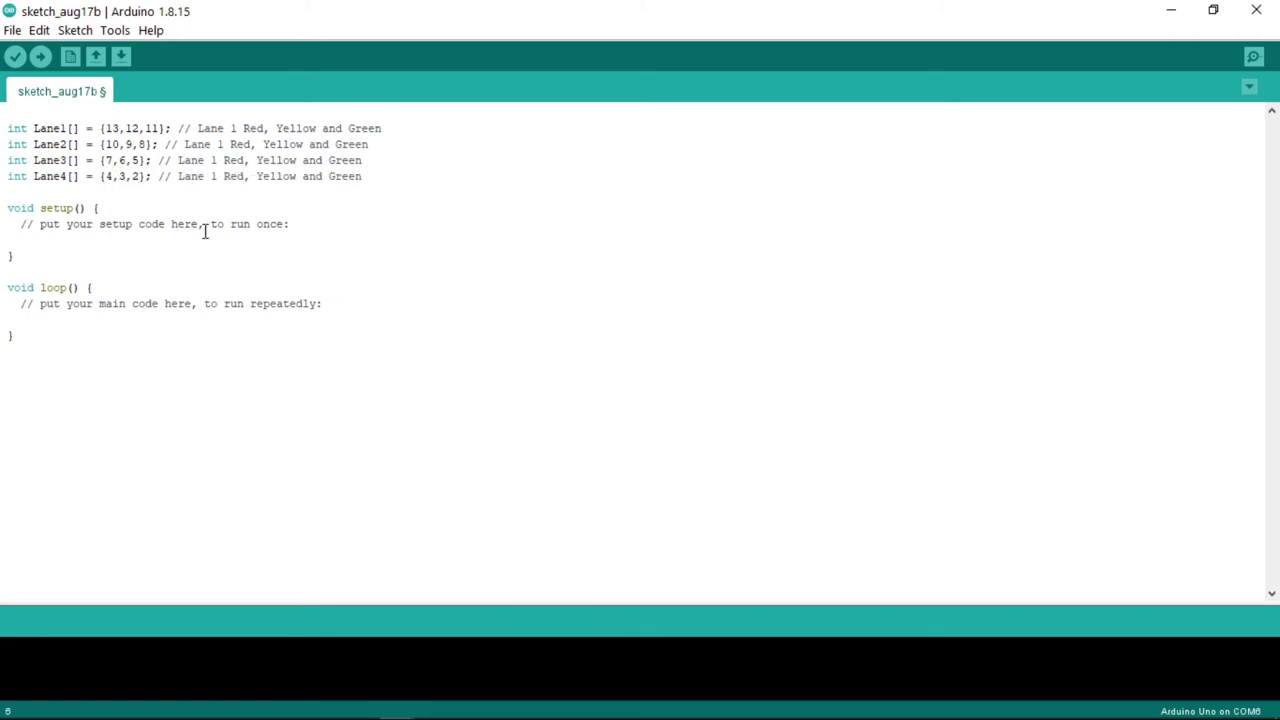
Delete the placeholder comment inside setup()
{"action": "left_click", "coordinate": [112, 210]}
{"action": "left_click", "coordinate": [21, 224]}
{"action": "left_click_drag", "start_coordinate": [22, 224], "coordinate": [290, 224]}
{"action": "key", "text": "BackSpace"}
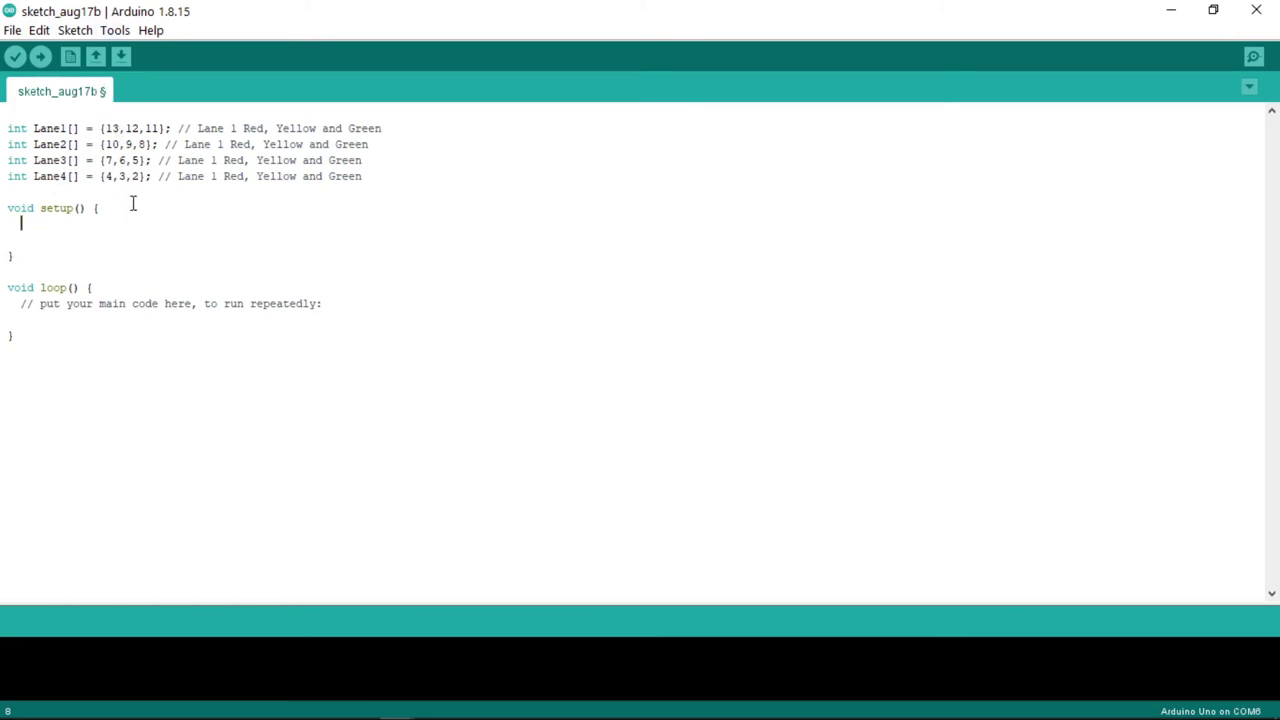
Inside setup(), begin a for loop with the initializer int i = 0 and the condition i < 3
{"action": "type", "text": "for ()i"}
{"action": "key", "text": "Left"}
{"action": "type", "text": "int i = 0; i<"}
{"action": "key", "text": "BackSpace"}
{"action": "type", "text": "< 3"}
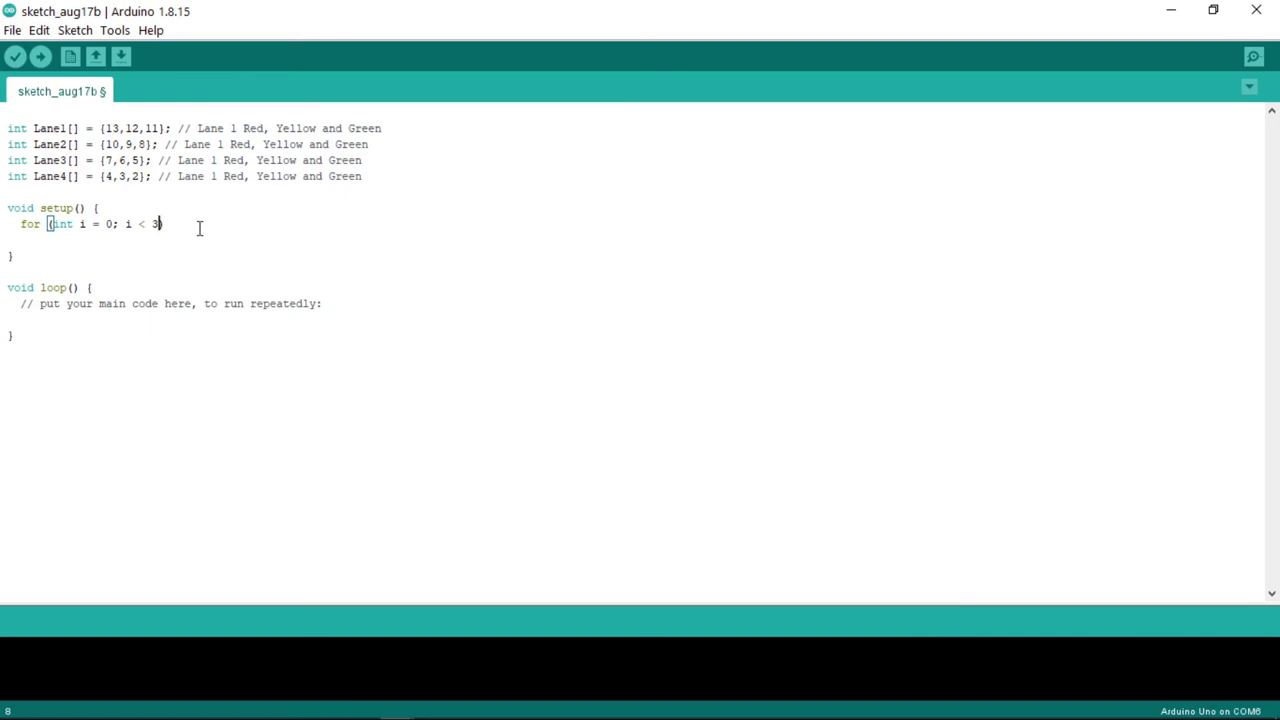